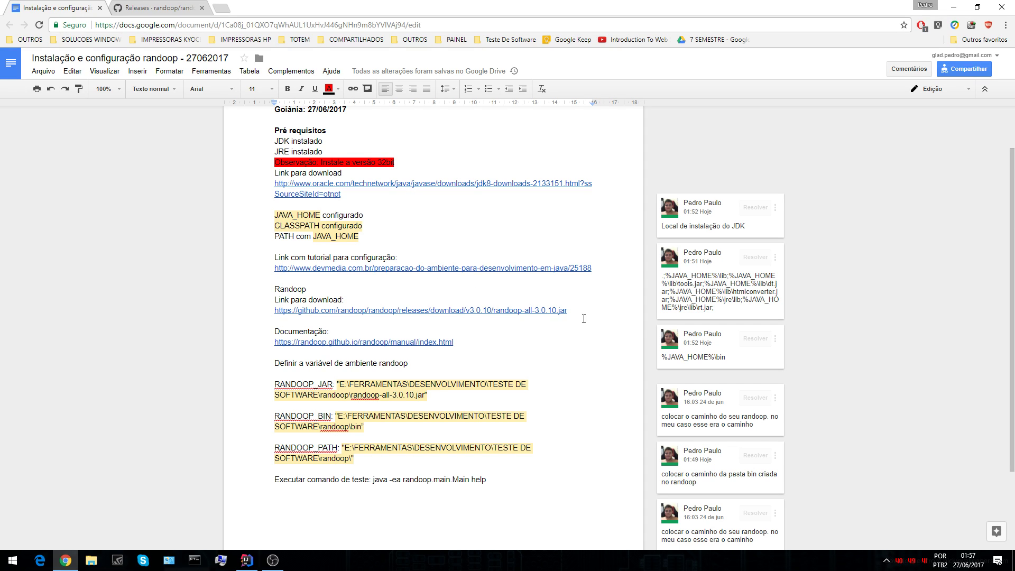
# Review the Randoop setup document, including its download link, prerequisites, environment variable definitions and side comments.
pyautogui.moveTo(570, 311); pyautogui.dragTo(540, 308)
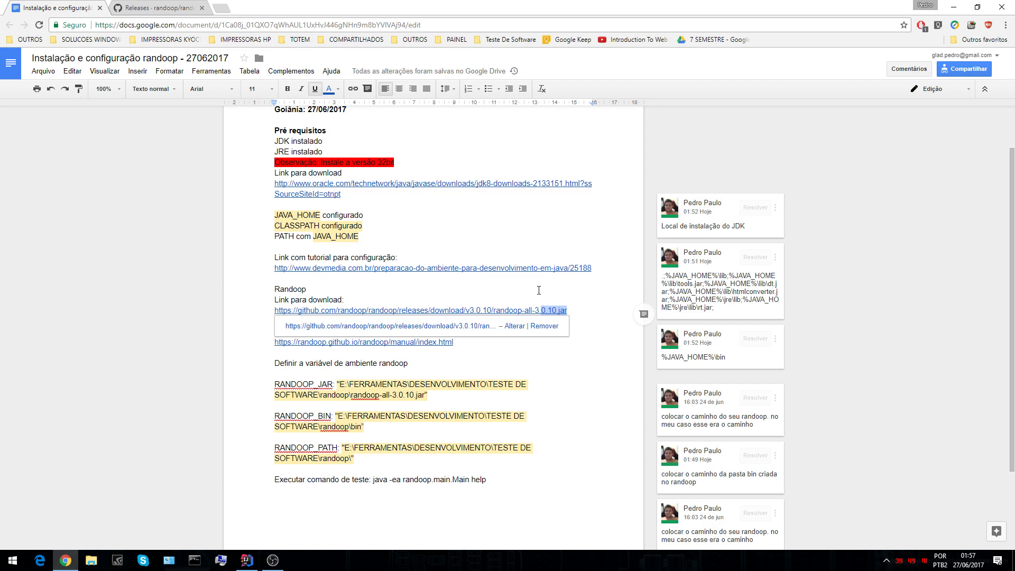
pyautogui.click(532, 292)
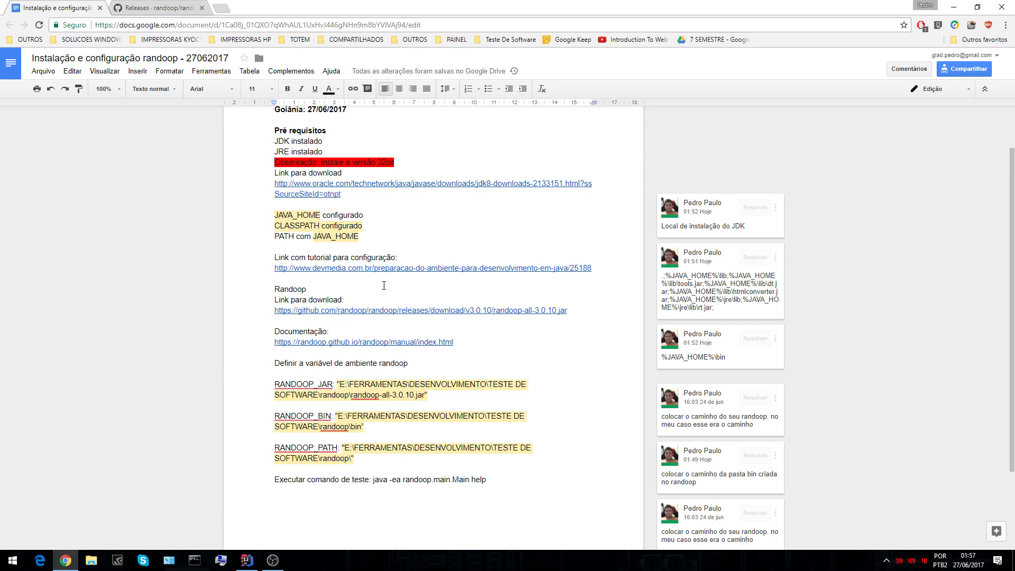
pyautogui.moveTo(569, 310); pyautogui.dragTo(294, 310)
pyautogui.click(365, 299)
pyautogui.scroll(1, 489, 268)
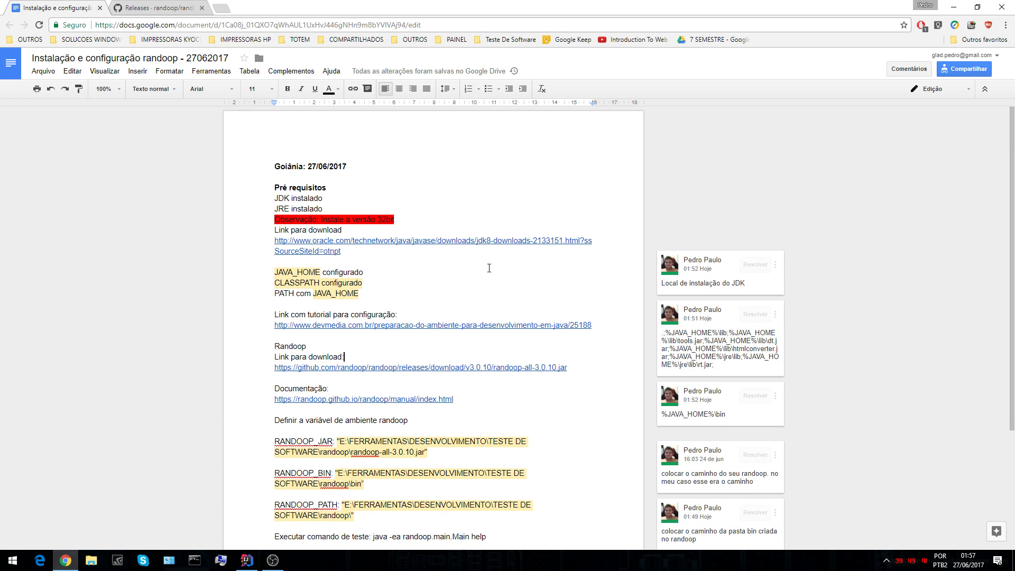
pyautogui.moveTo(264, 25); pyautogui.dragTo(324, 25)
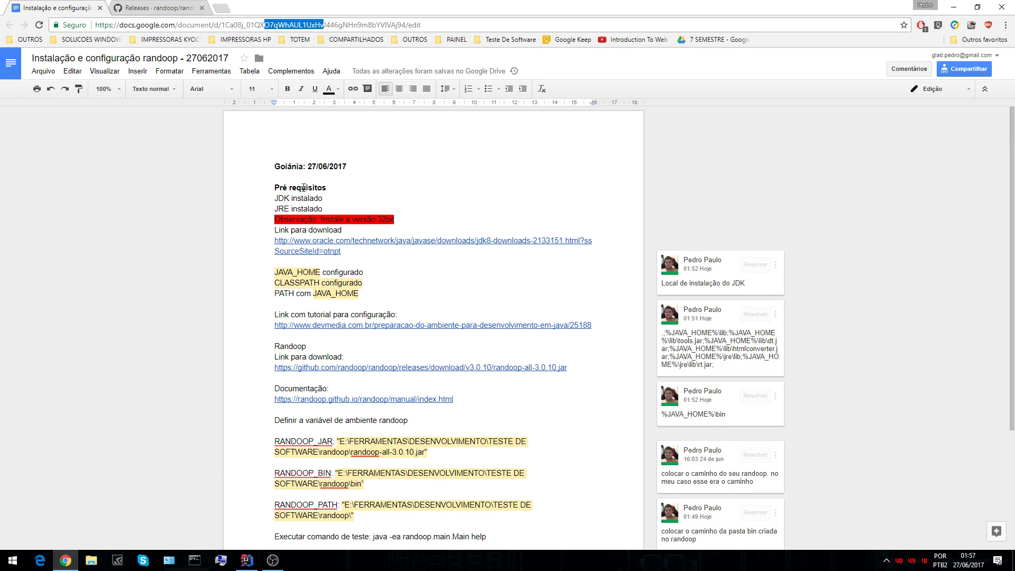
pyautogui.moveTo(282, 187); pyautogui.dragTo(304, 219)
pyautogui.scroll(-1, 705, 316)
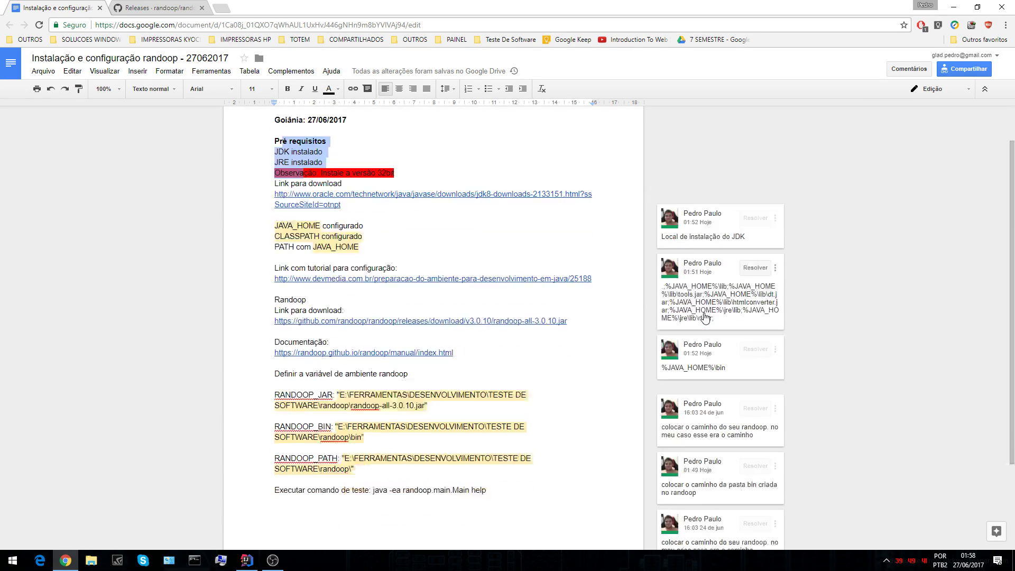
pyautogui.scroll(-2, 705, 316)
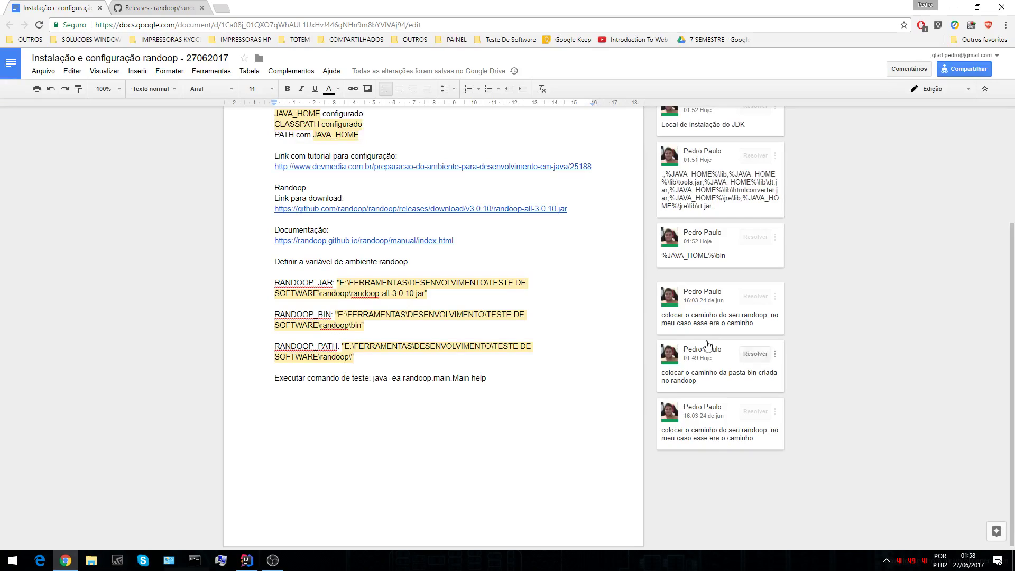
# Look over the Randoop releases page on GitHub up to the latest version, and close that page.
pyautogui.click(166, 12)
pyautogui.scroll(10, 359, 231)
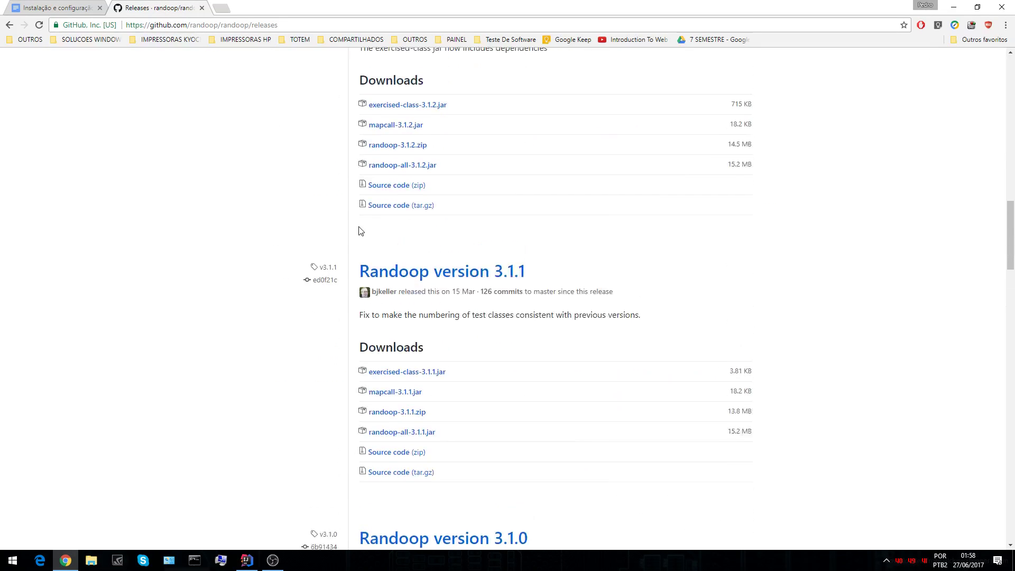
pyautogui.scroll(8, 242, 134)
pyautogui.scroll(13, 315, 183)
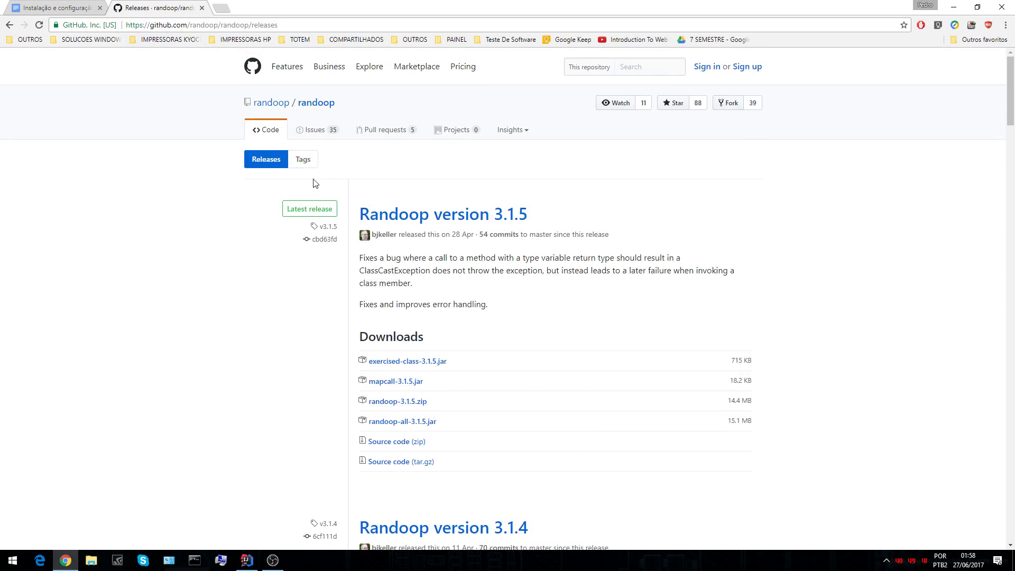
pyautogui.click(202, 9)
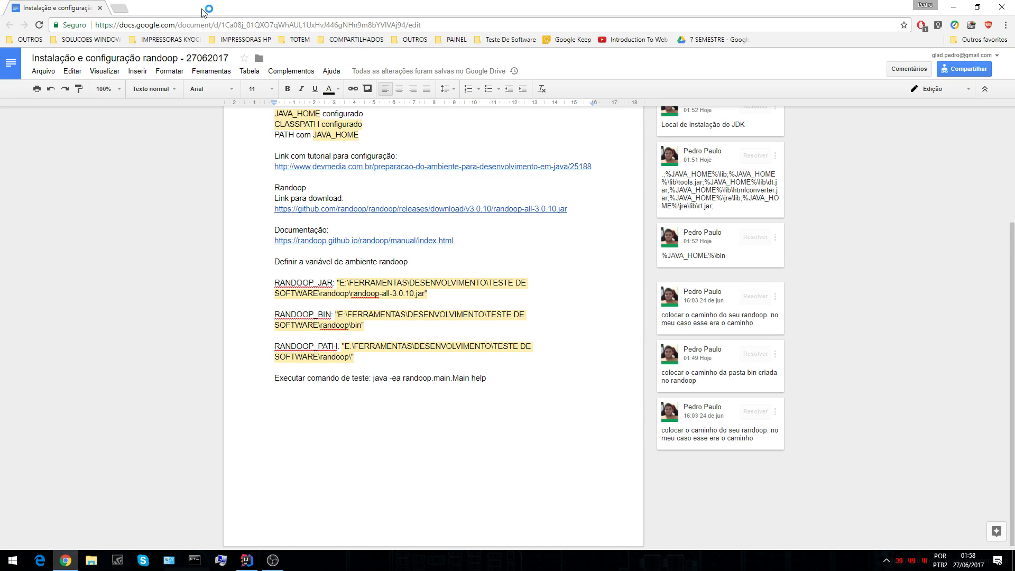
# Read through the document's JAVA_HOME, CLASSPATH and PATH requirements, the Randoop variables and the test command.
pyautogui.scroll(5, 339, 177)
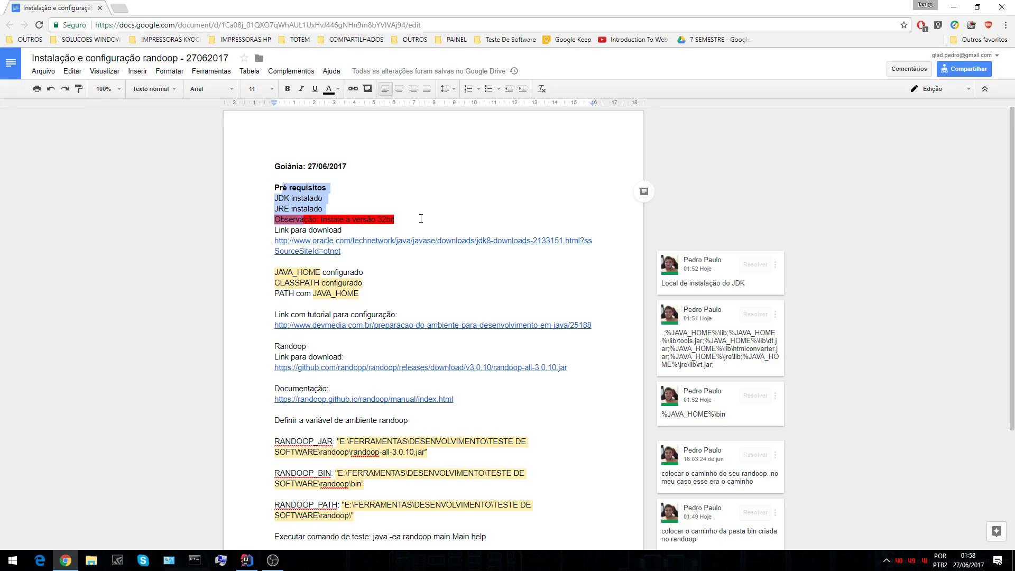
pyautogui.click(421, 218)
pyautogui.click(385, 296)
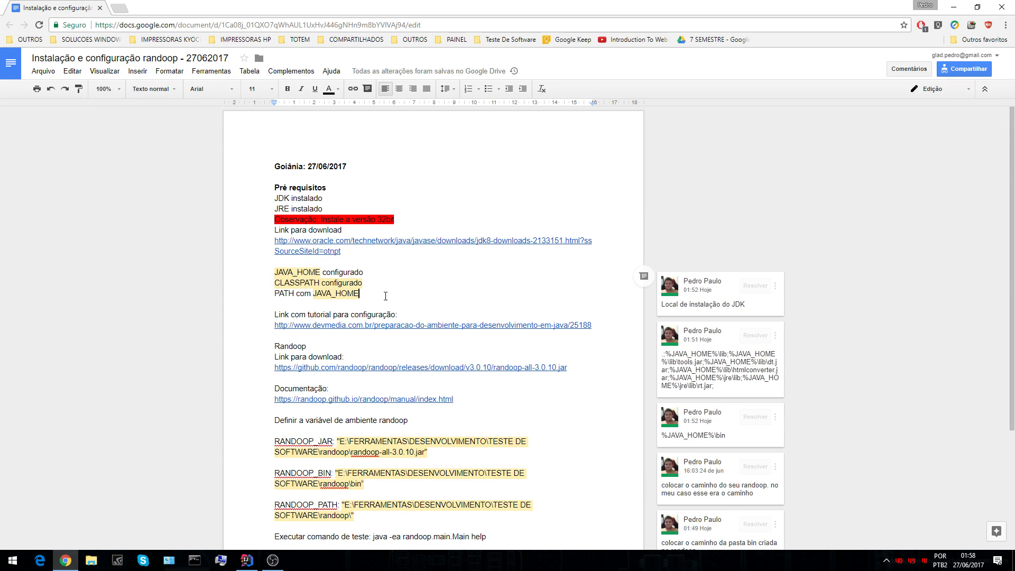
pyautogui.tripleClick(399, 272)
pyautogui.click(412, 272)
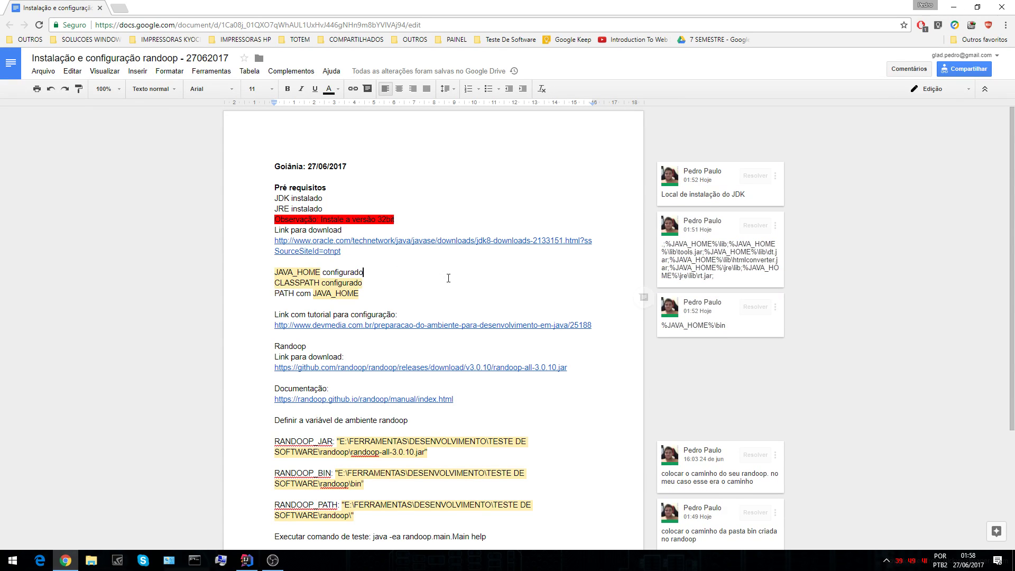
pyautogui.scroll(-2, 470, 187)
pyautogui.scroll(-1, 468, 188)
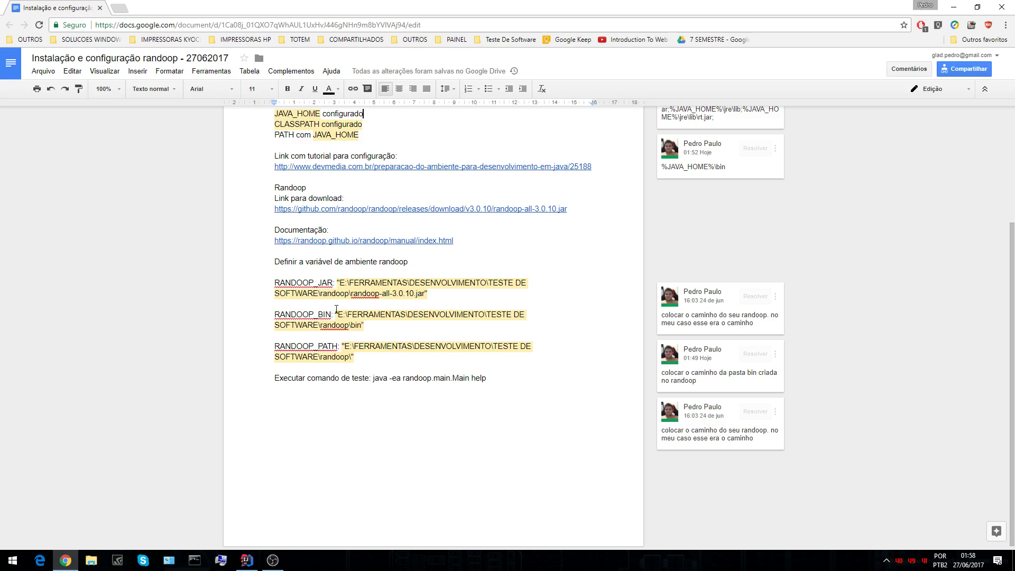
pyautogui.moveTo(322, 378); pyautogui.dragTo(354, 378)
pyautogui.click(506, 377)
pyautogui.scroll(2, 515, 375)
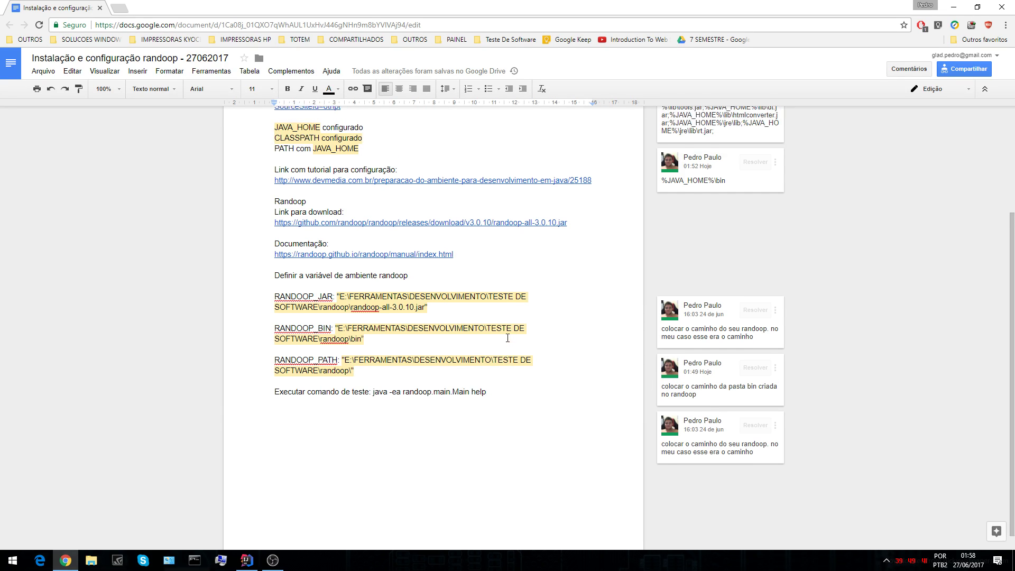
pyautogui.click(305, 223)
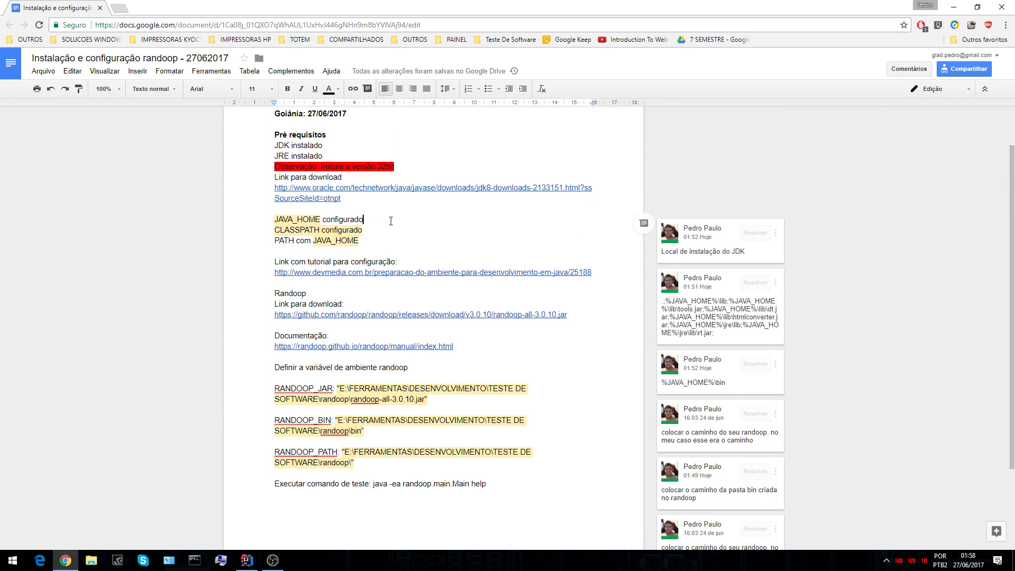
# Examine the JDK and JRE prerequisites, the 32-bit version note, the Oracle download link and the JAVA_HOME requirement.
pyautogui.moveTo(391, 220); pyautogui.dragTo(353, 219)
pyautogui.scroll(1, 310, 220)
pyautogui.moveTo(274, 219); pyautogui.dragTo(322, 214)
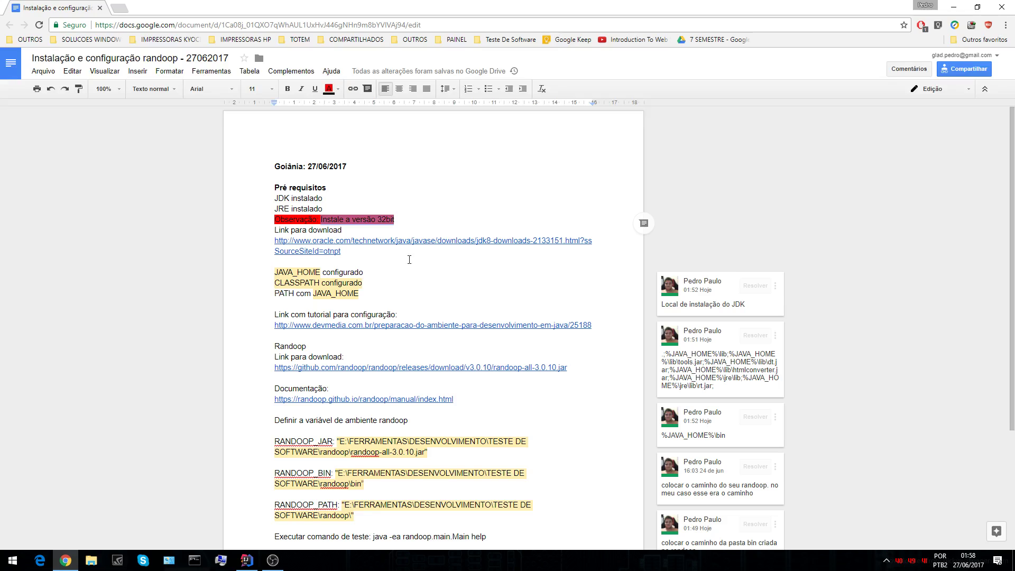
pyautogui.scroll(-3, 369, 353)
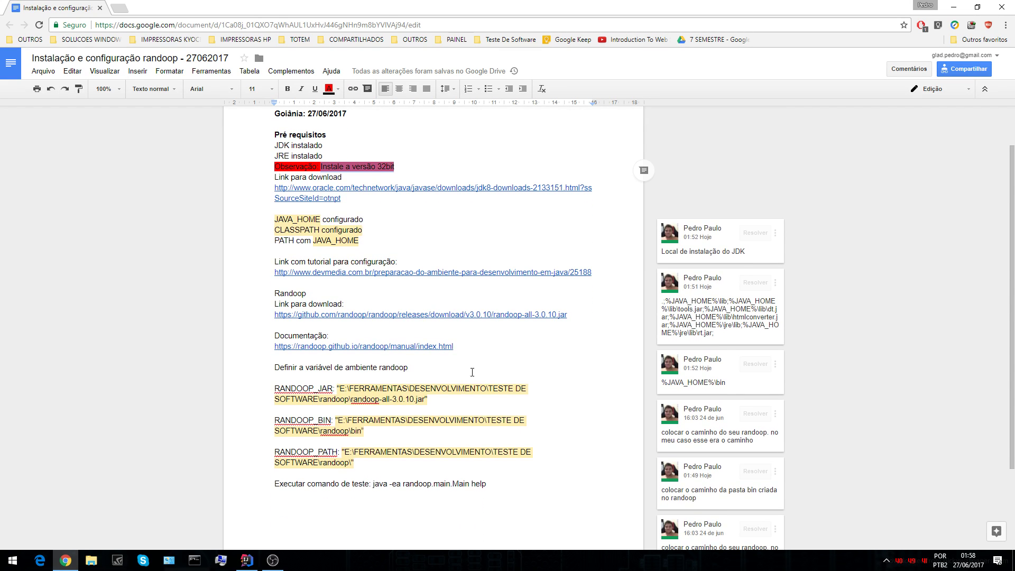
pyautogui.scroll(3, 434, 366)
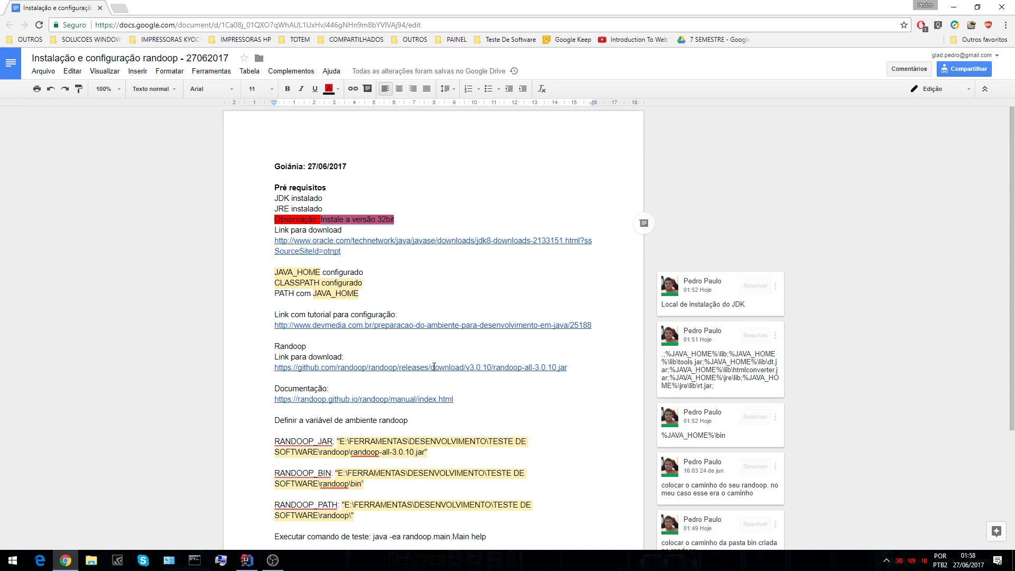
pyautogui.moveTo(394, 219); pyautogui.dragTo(320, 213)
pyautogui.click(403, 221)
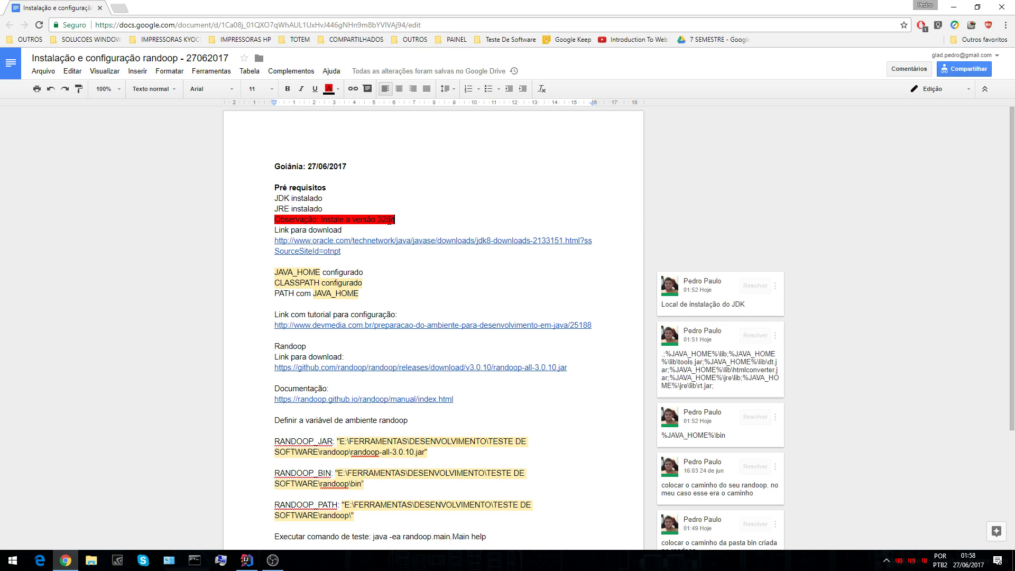
pyautogui.moveTo(395, 220); pyautogui.dragTo(344, 208)
pyautogui.click(405, 226)
pyautogui.click(344, 208)
pyautogui.moveTo(275, 199); pyautogui.dragTo(371, 220)
pyautogui.moveTo(313, 230); pyautogui.dragTo(290, 231)
pyautogui.moveTo(344, 251); pyautogui.dragTo(285, 241)
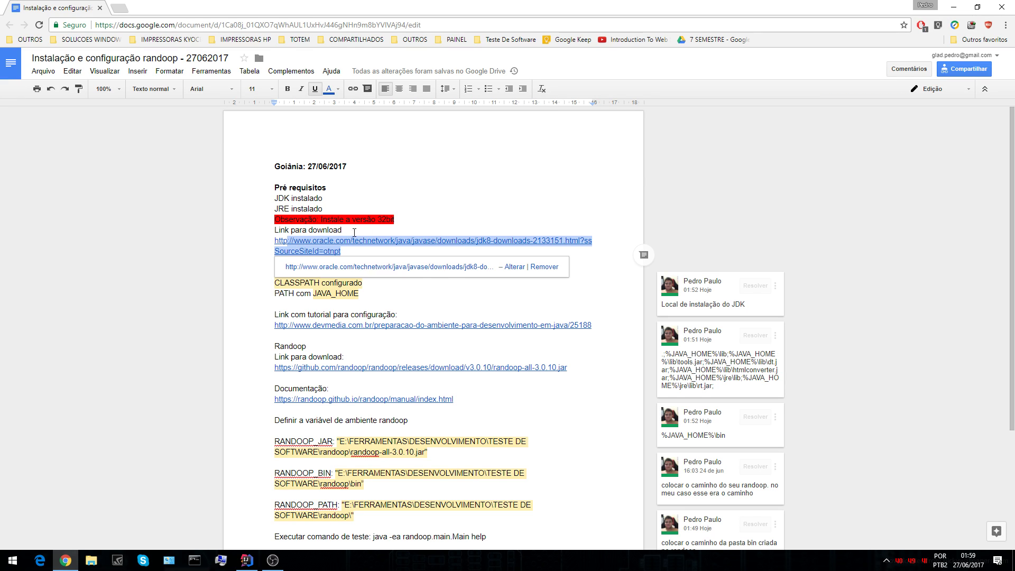
pyautogui.click(394, 201)
pyautogui.click(370, 272)
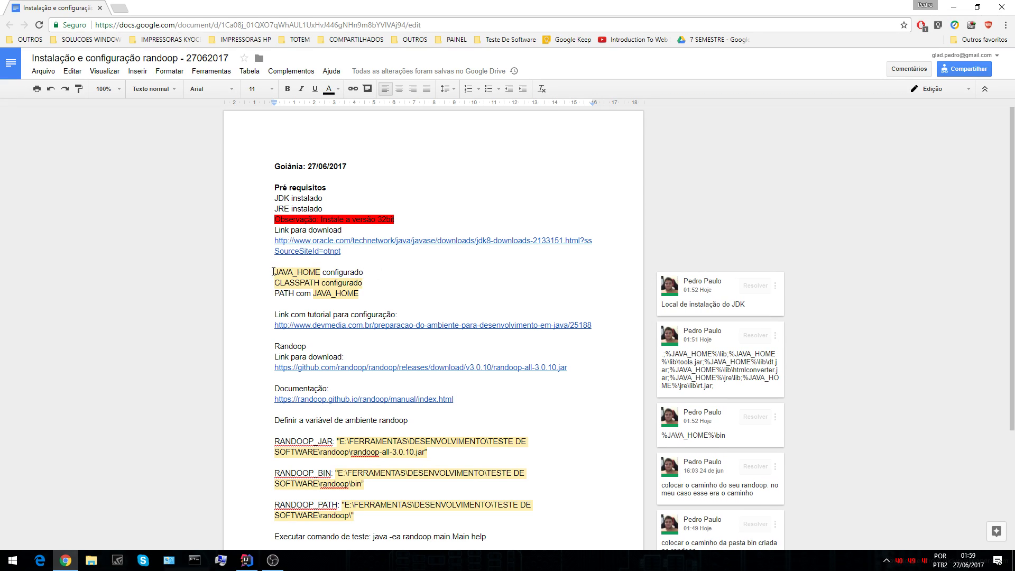
pyautogui.moveTo(273, 272)
pyautogui.mouseDown()
pyautogui.moveTo(375, 276)
pyautogui.moveTo(276, 272)
pyautogui.mouseUp()
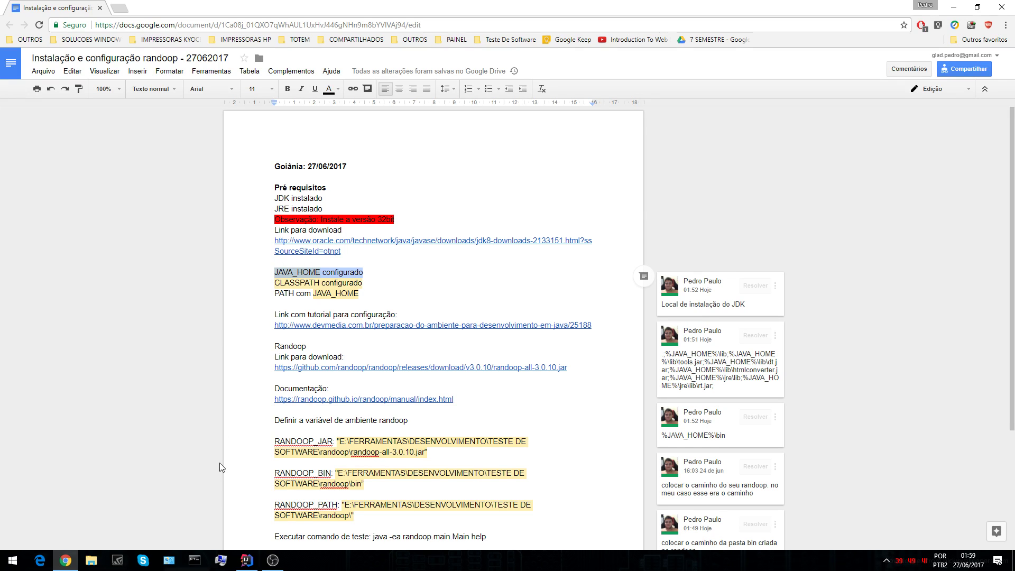
# Open the Windows environment variables settings through the computer's advanced system properties.
pyautogui.click(402, 559)
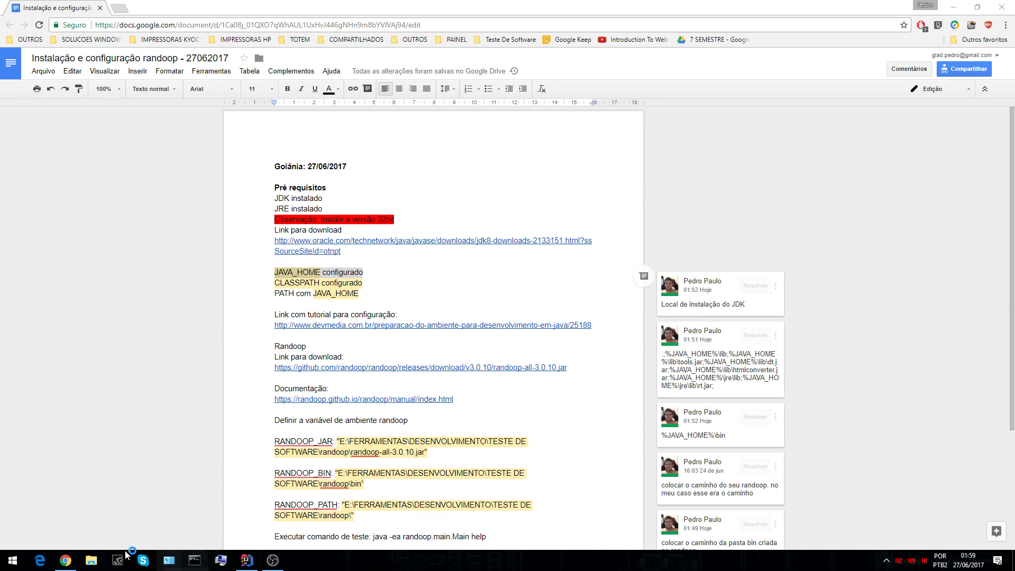
pyautogui.click(93, 560)
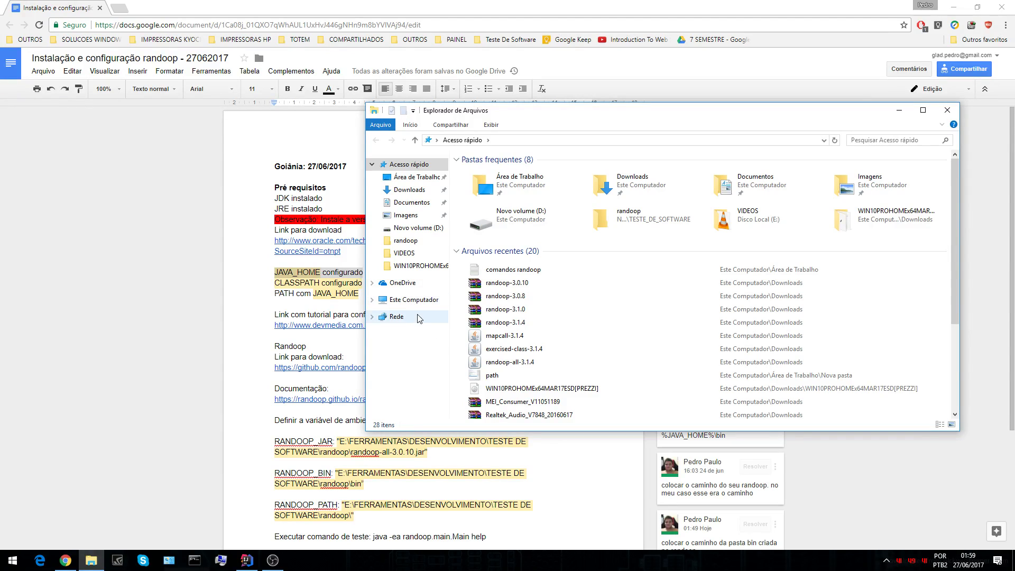
pyautogui.rightClick(412, 300)
pyautogui.click(476, 439)
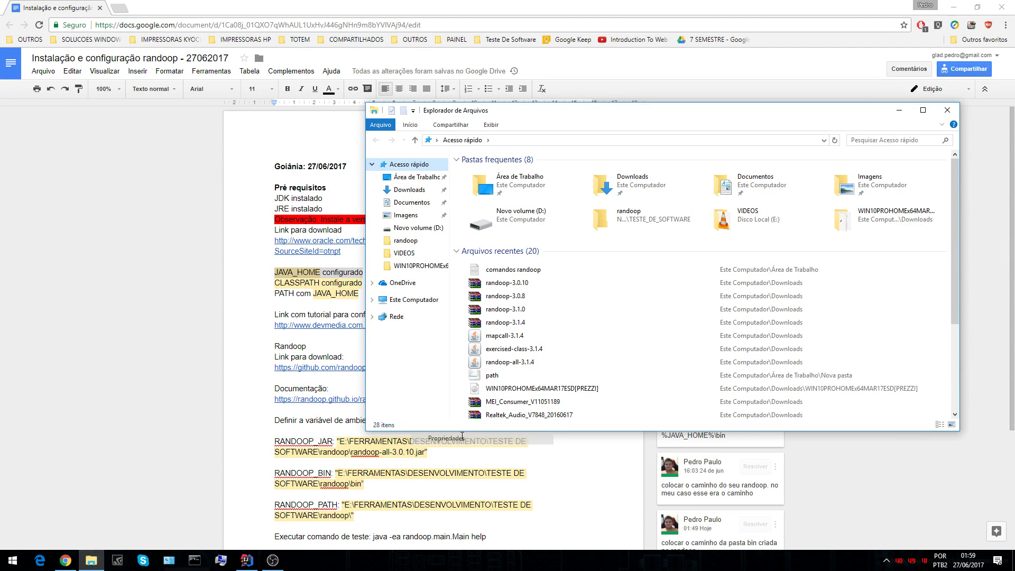
pyautogui.click(893, 261)
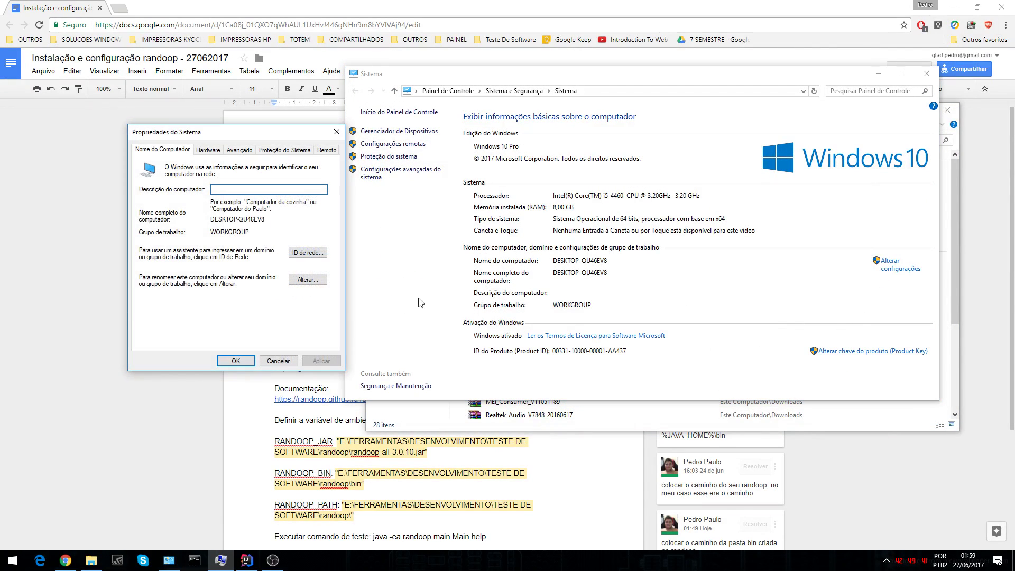
pyautogui.click(239, 150)
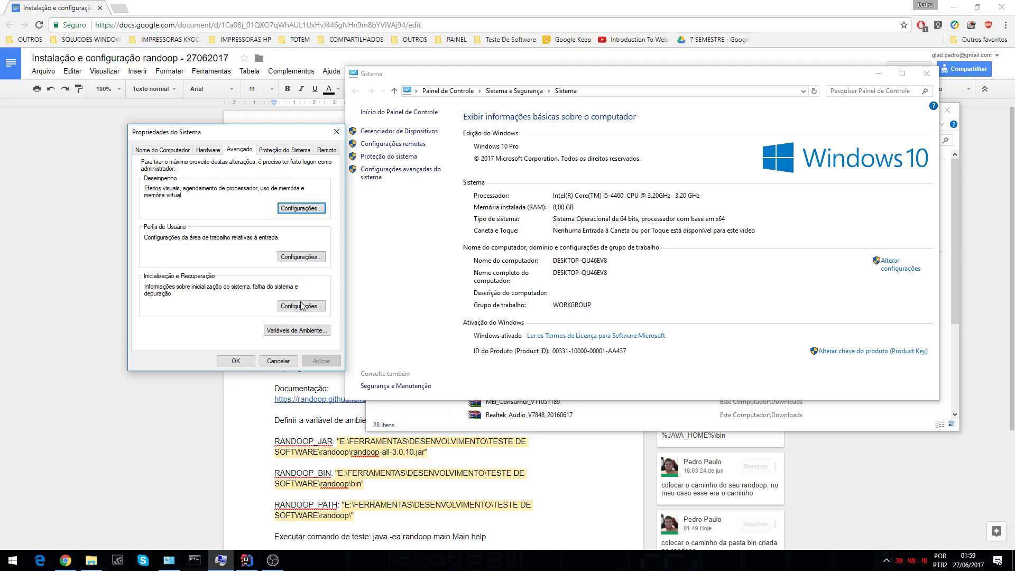
pyautogui.click(303, 330)
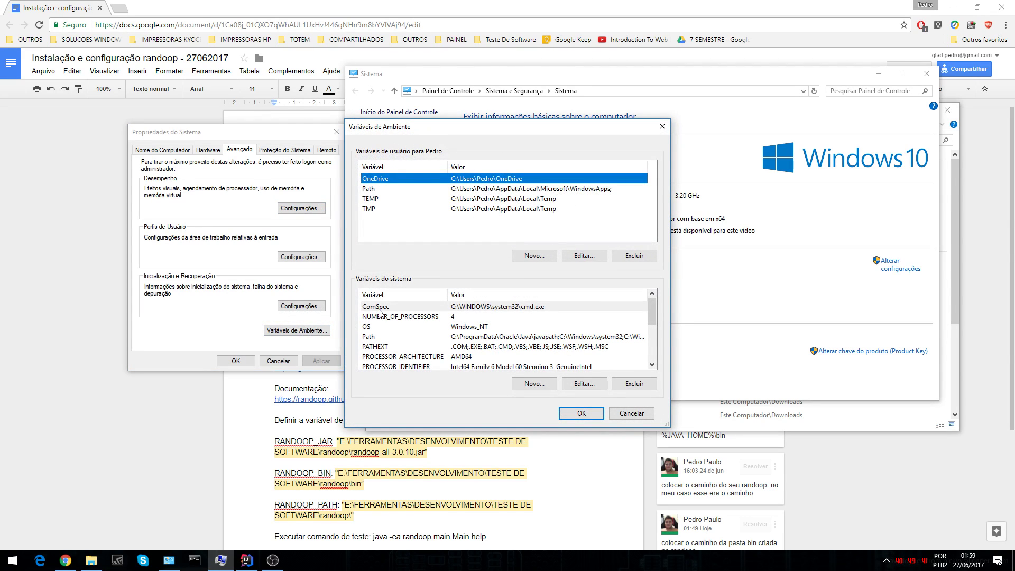
# Start a new system variable named JAVA_HOME.
pyautogui.scroll(-1, 524, 324)
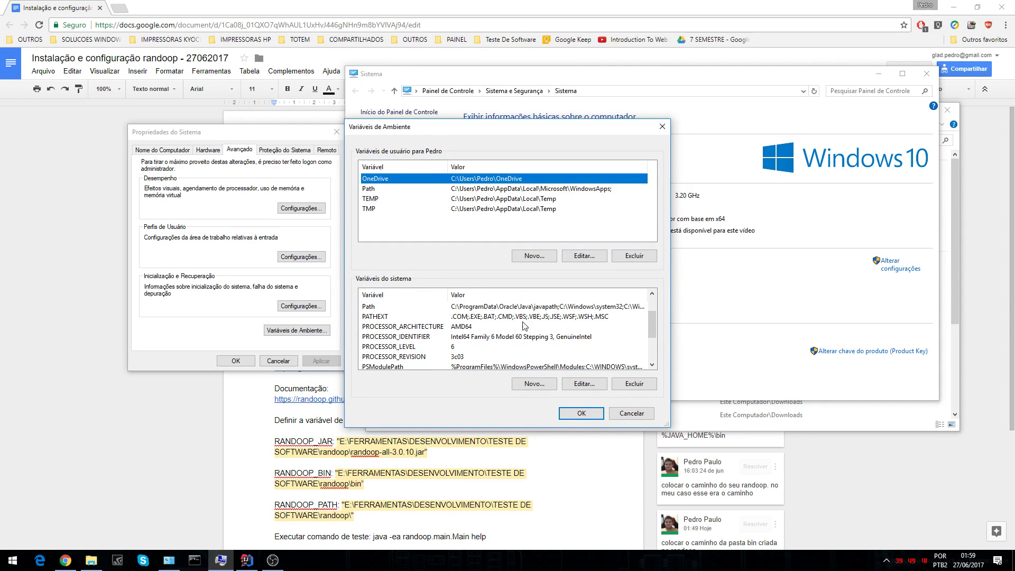
pyautogui.scroll(1, 524, 326)
pyautogui.click(533, 384)
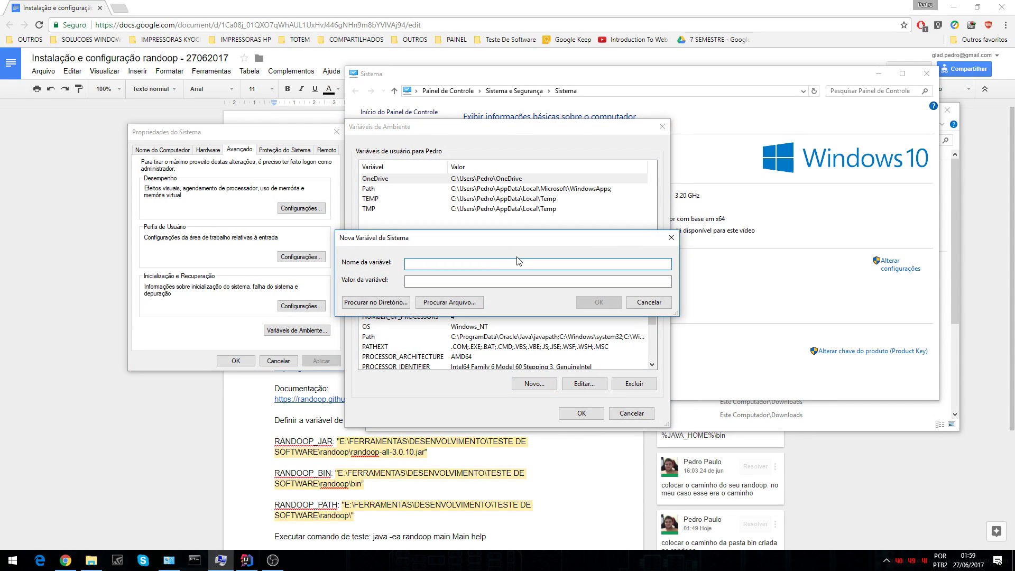
pyautogui.write('JAVA_HOME')
pyautogui.press('Tab')
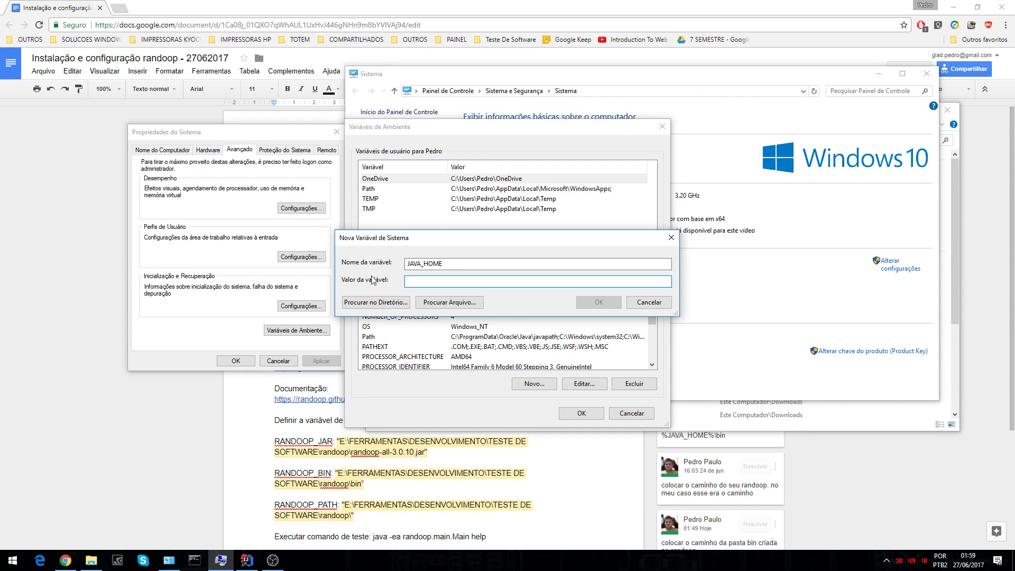
# Set the JAVA_HOME value to the directory D:\Program Files (x86)\Java\jdk1.8.0_121 and save the variable.
pyautogui.click(375, 302)
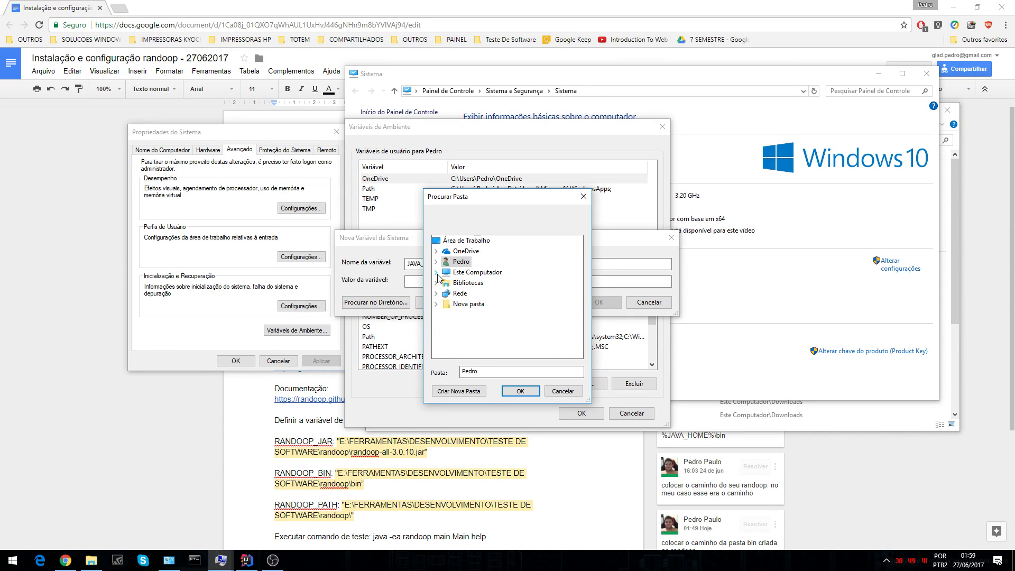
pyautogui.click(436, 273)
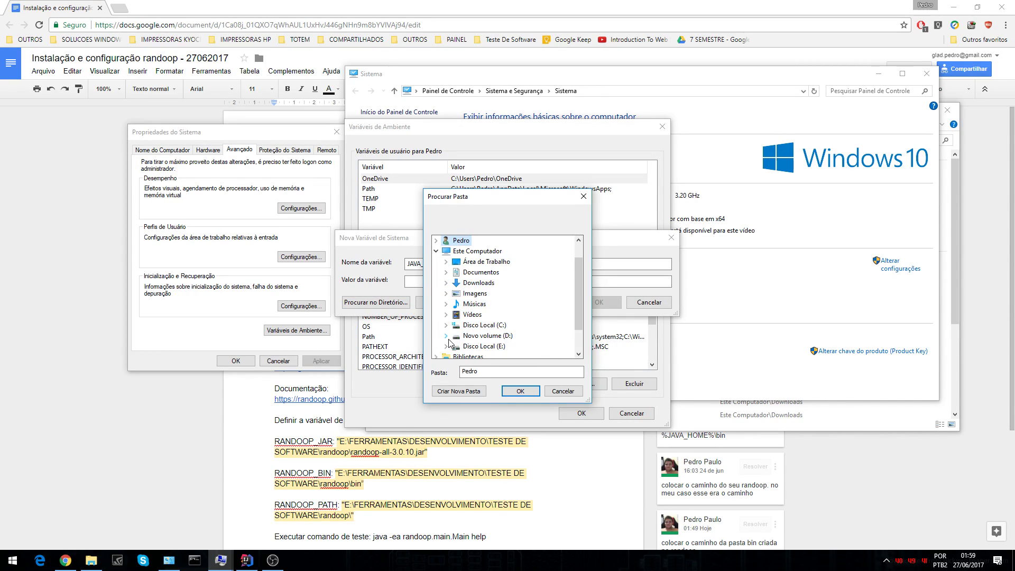
pyautogui.click(445, 336)
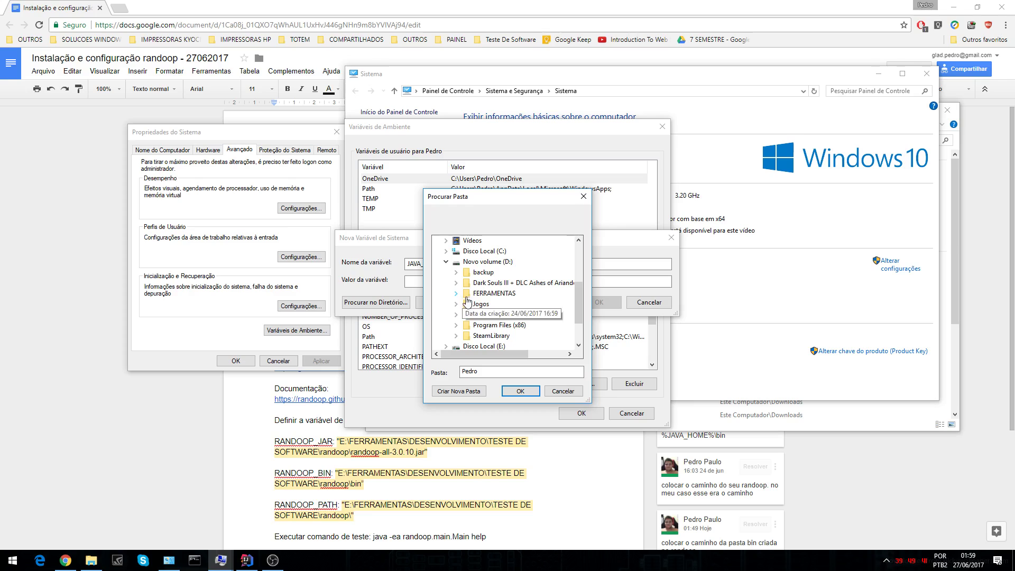
pyautogui.click(456, 325)
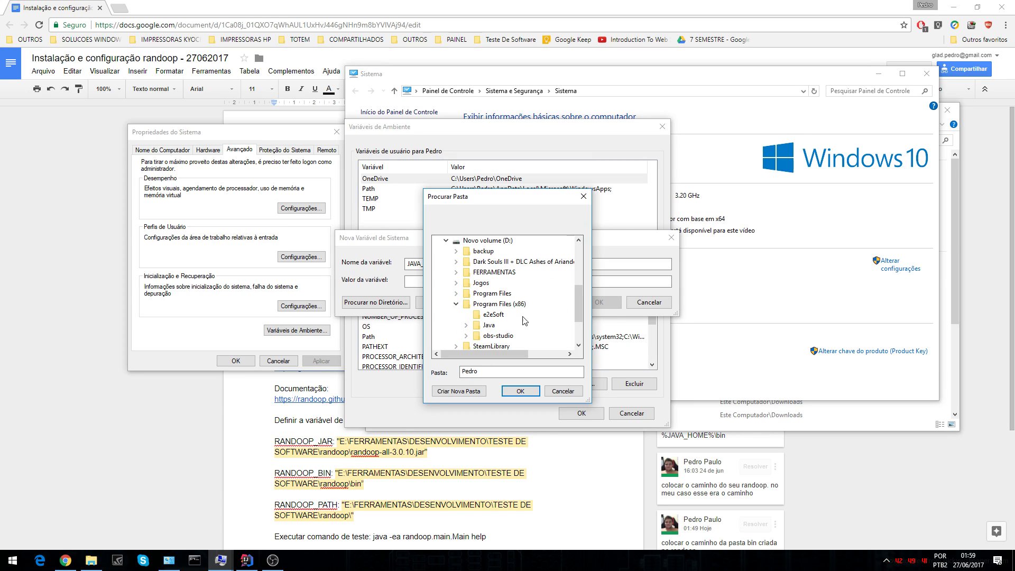
pyautogui.click(467, 330)
pyautogui.click(499, 335)
pyautogui.click(528, 390)
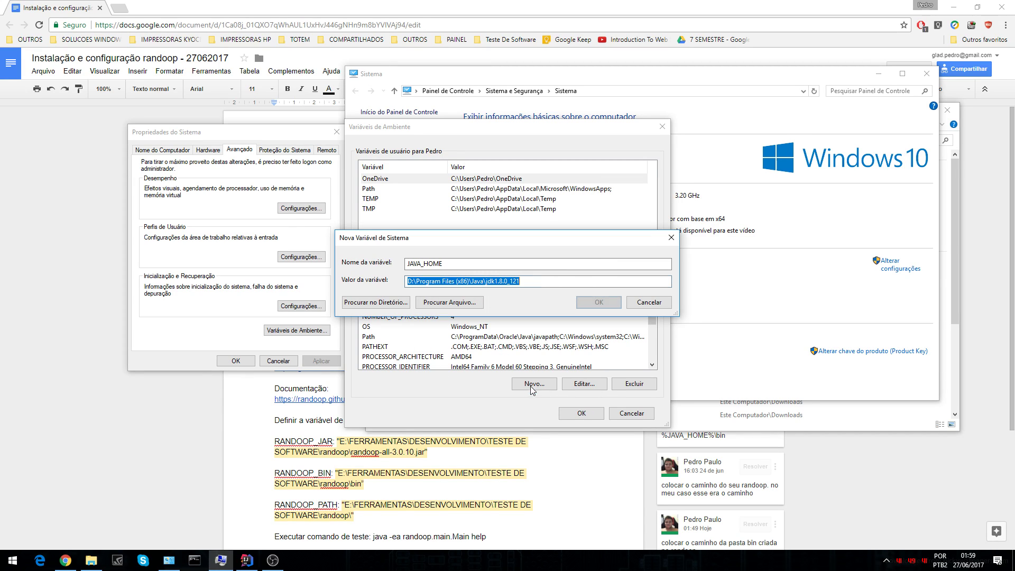
pyautogui.click(599, 303)
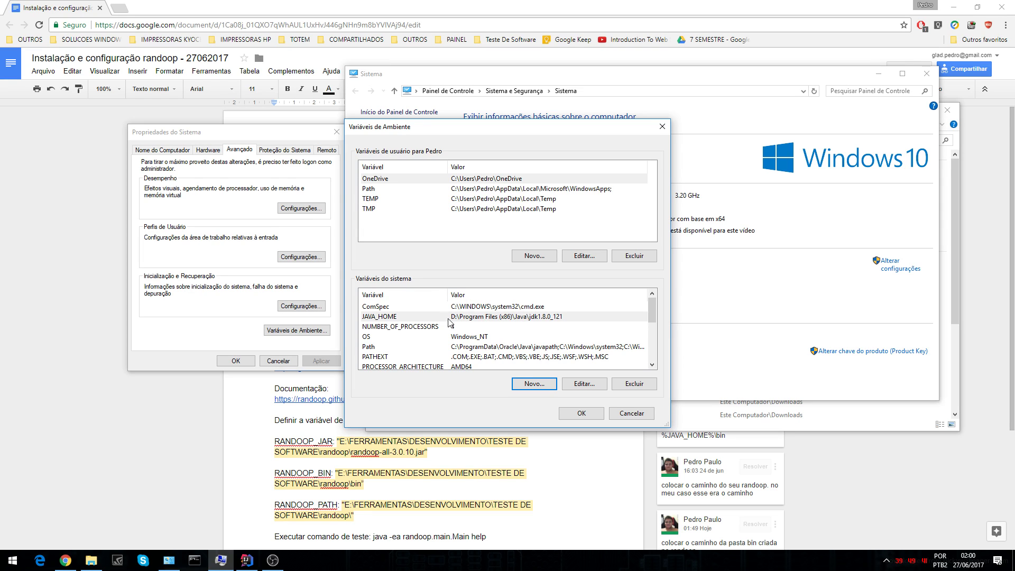
# Start another new system variable named CLASSPATH.
pyautogui.click(476, 317)
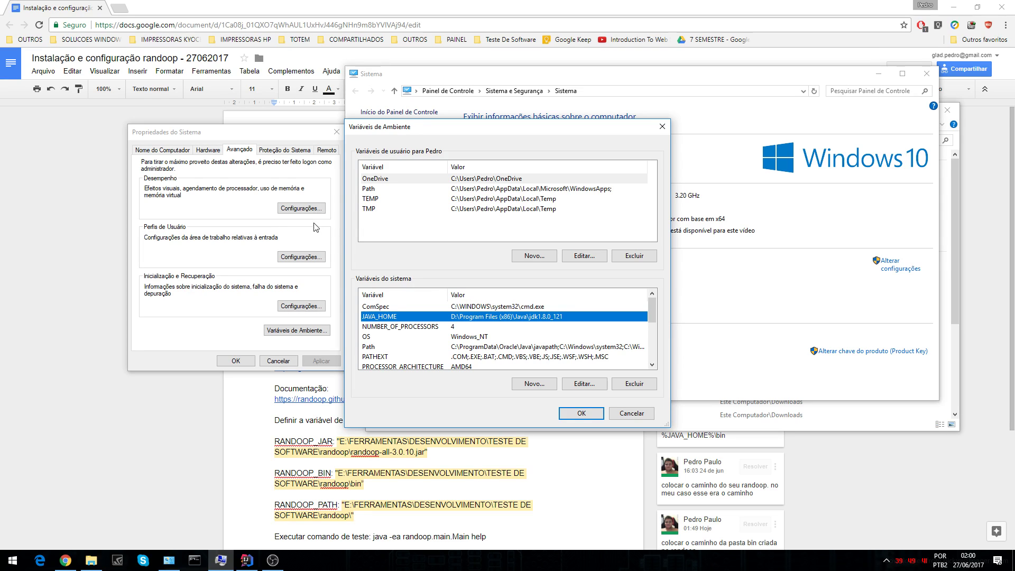
pyautogui.click(533, 383)
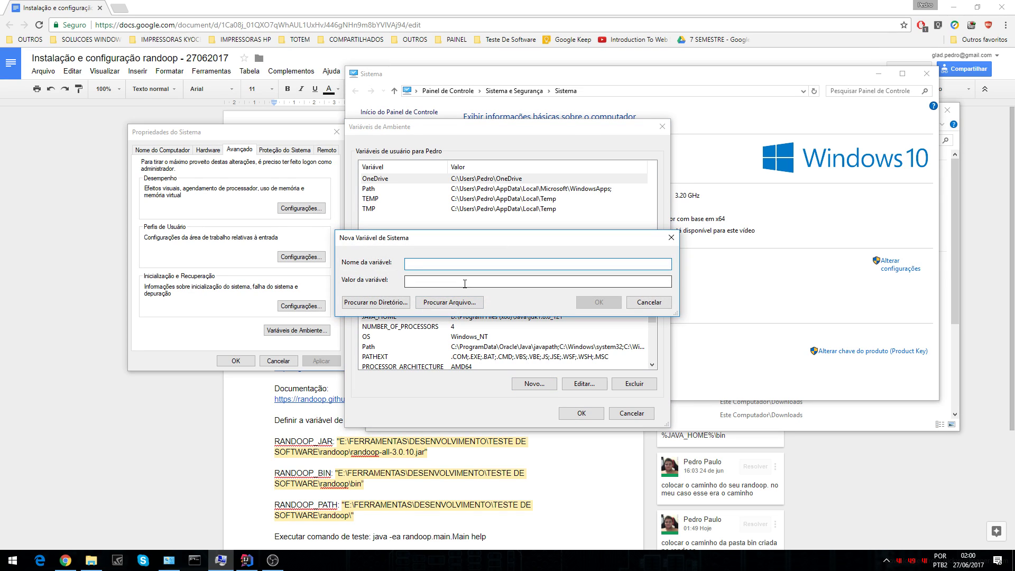
pyautogui.write('CLASSPATH')
pyautogui.press('Tab')
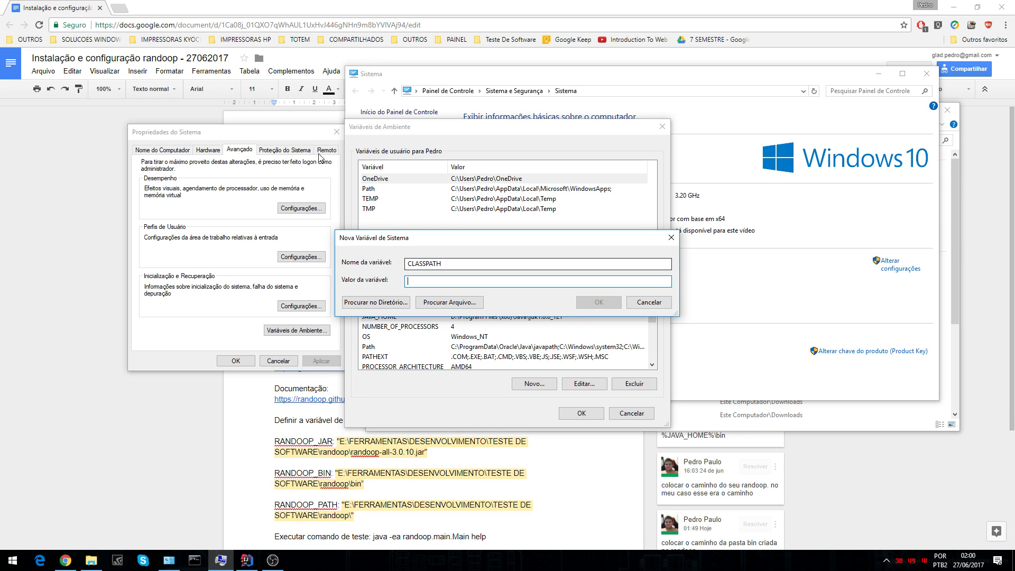
# Copy the full CLASSPATH value from the comment attached to "CLASSPATH configurado" in the setup document.
pyautogui.click(61, 305)
pyautogui.click(698, 363)
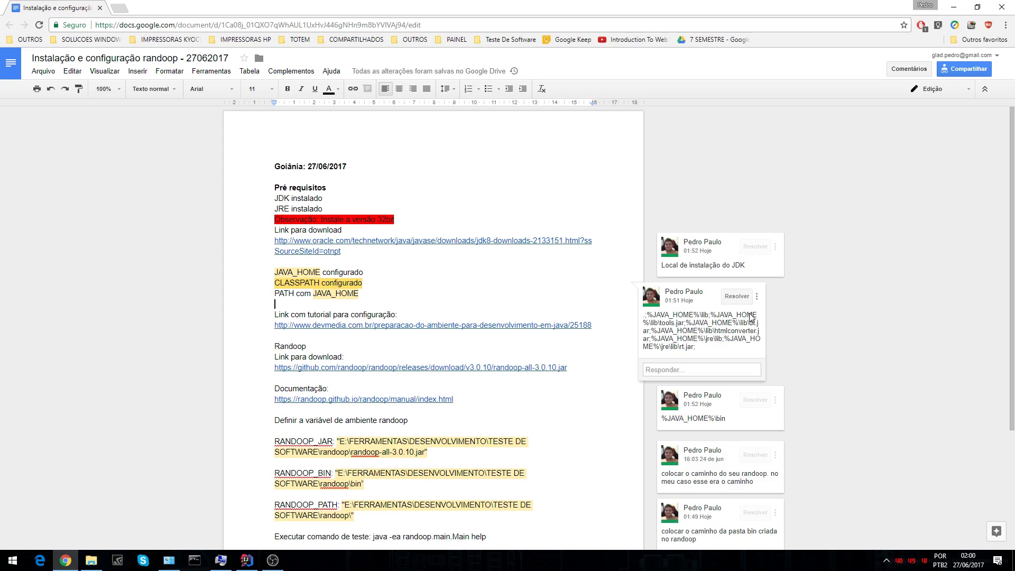
pyautogui.click(756, 296)
pyautogui.click(772, 315)
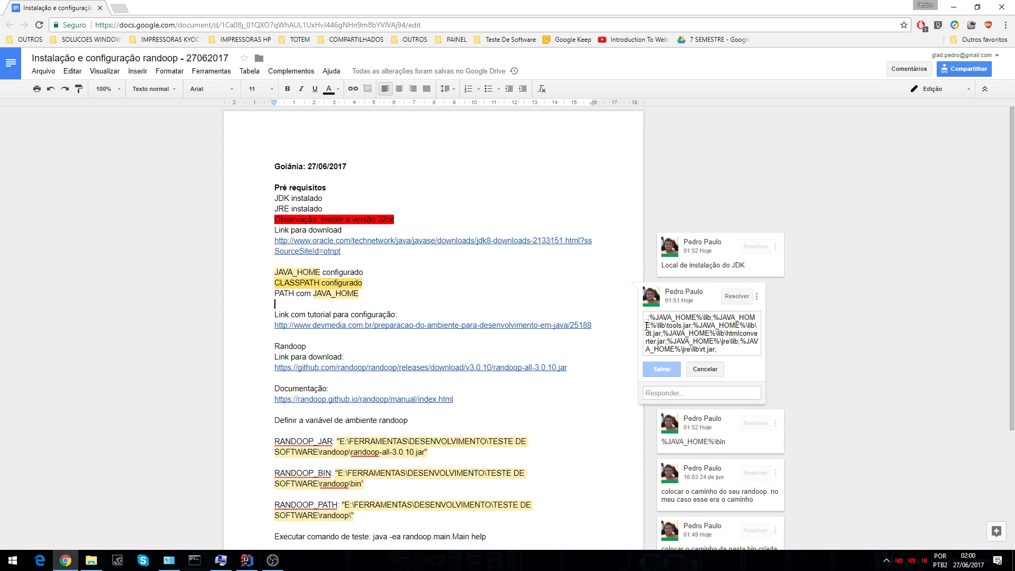
pyautogui.moveTo(645, 319); pyautogui.dragTo(723, 347)
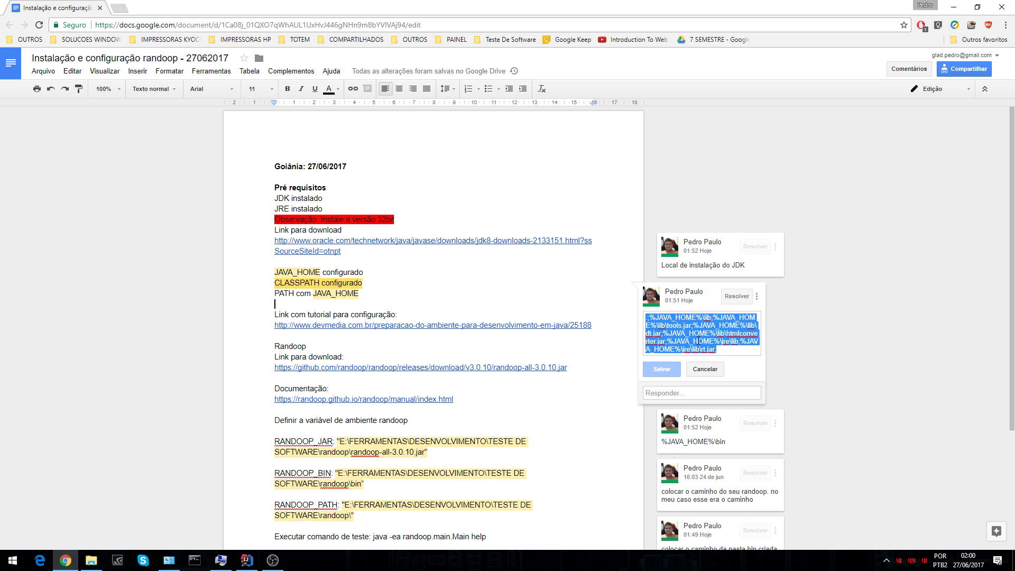
# Set the CLASSPATH value to .;%JAVA_HOME%\lib;%JAVA_HOME%\lib\tools.jar;%JAVA_HOME%\lib\dt.jar;%JAVA_HOME%\lib\htmlconverter.jar;%JAVA_HOME%\jre\lib;%JAVA_HOME%\jre\lib\rt.jar; and save the variable.
pyautogui.click(221, 560)
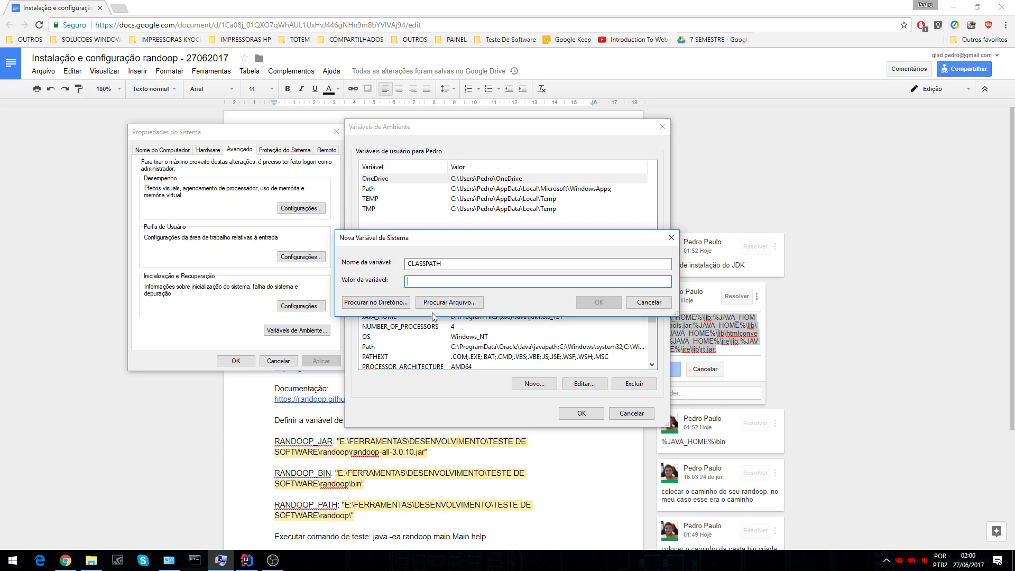
pyautogui.write('.;%JAVA_HOME%\\lib;%JAVA_HOME%\\lib\\tools.jar;%JAVA_HOME%\\lib\\htmlconverter.jar;%JAVA_HOME%\\jre\\lib;%JAVA_HOME%\\jre\\lib\\rt.jar;')
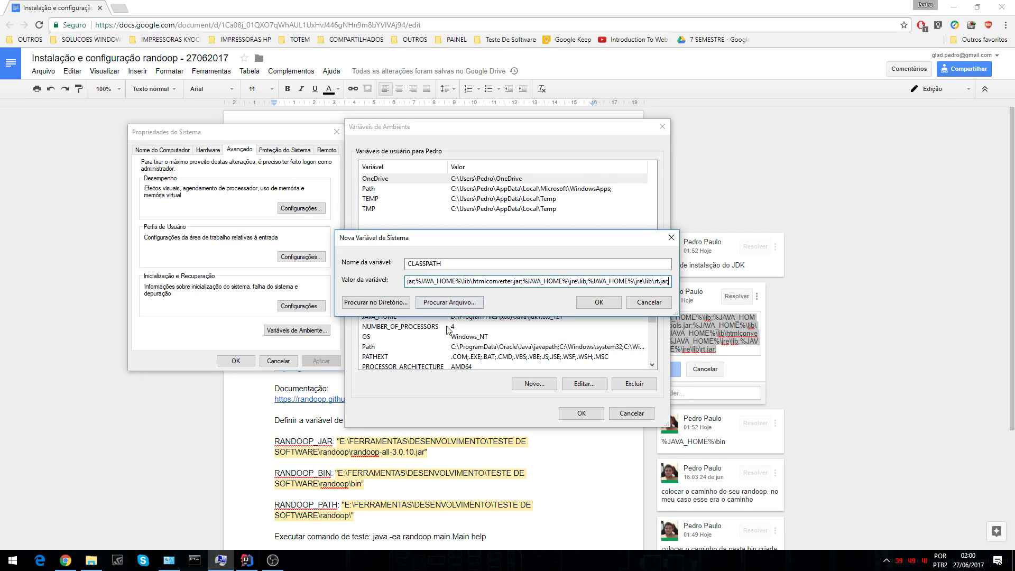
pyautogui.click(594, 302)
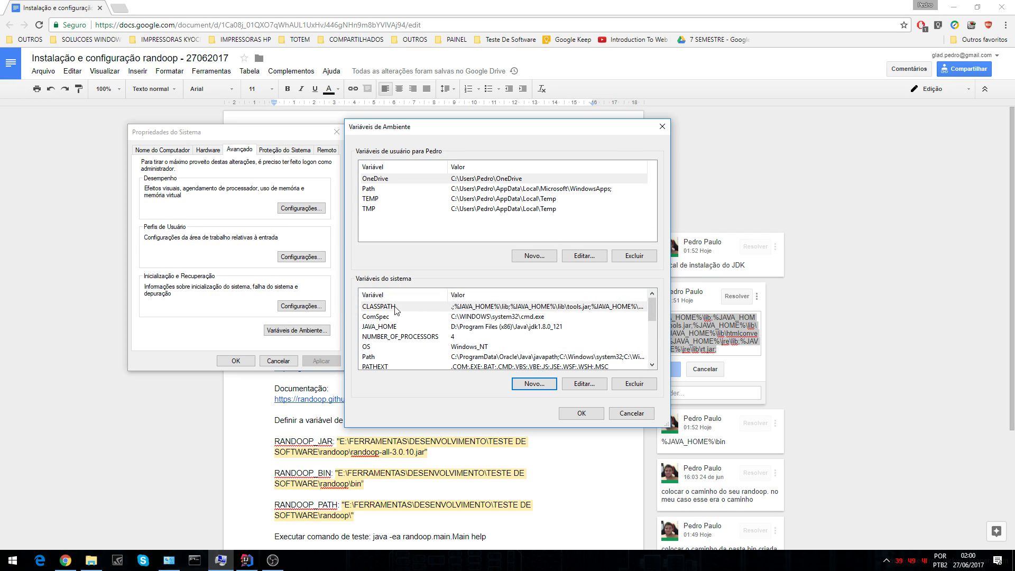
# Add the entry %JAVA_HOME%\bin to the system Path variable and save it.
pyautogui.moveTo(652, 312); pyautogui.dragTo(656, 333)
pyautogui.click(574, 310)
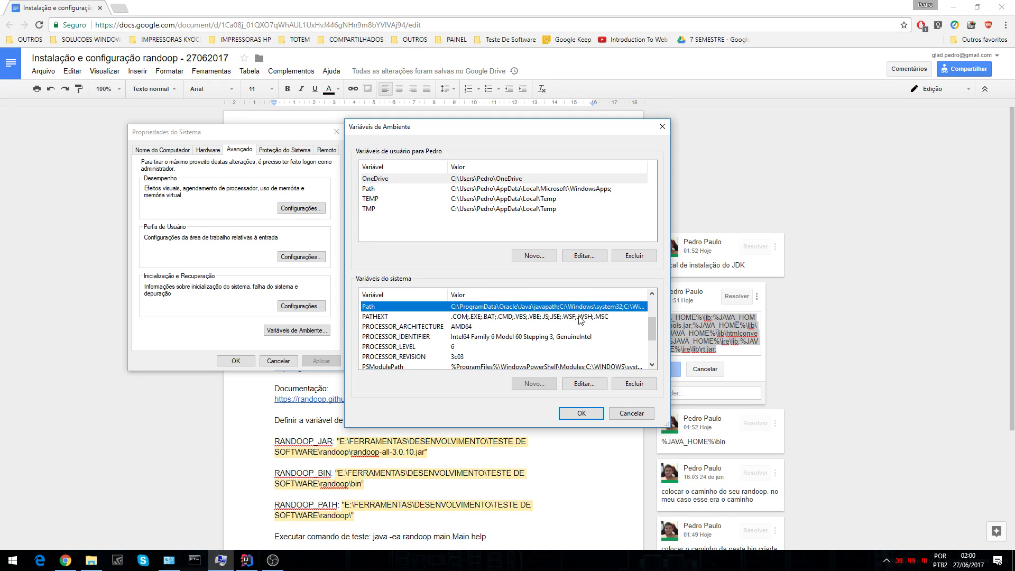
pyautogui.click(590, 385)
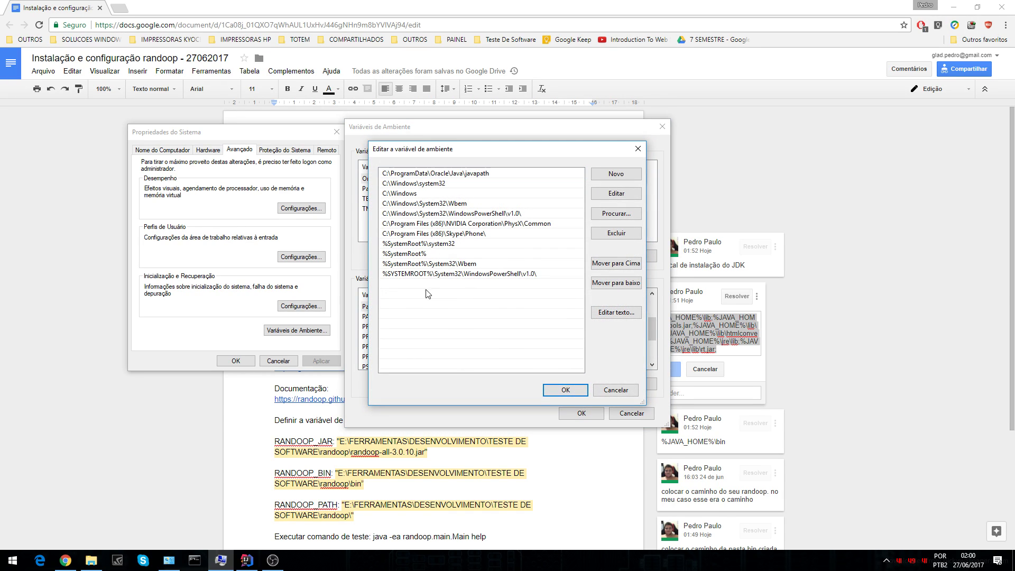
pyautogui.click(425, 293)
pyautogui.click(614, 175)
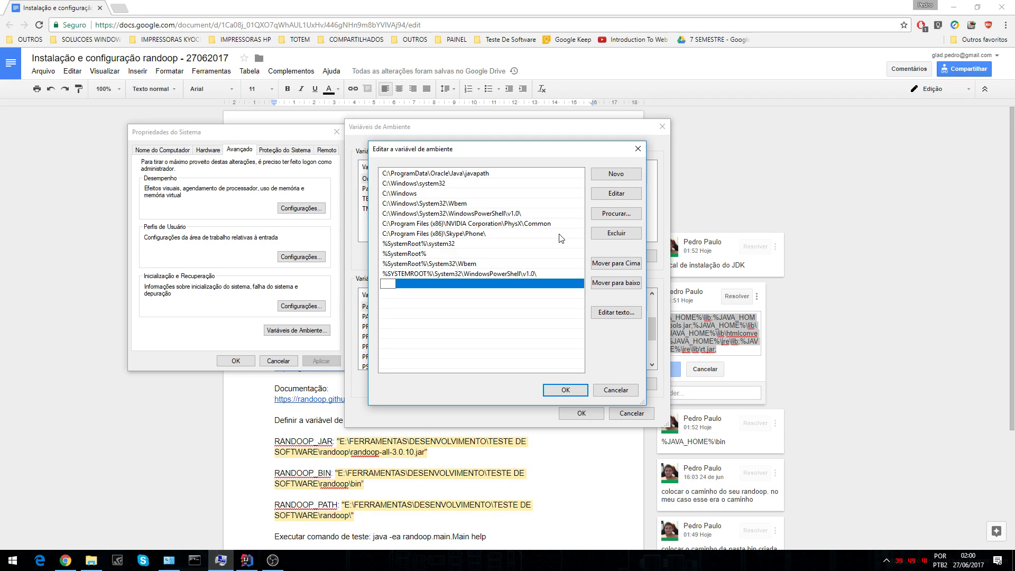
pyautogui.write('%JAVA_HOME')
pyautogui.write('\\BIN')
pyautogui.press('BackSpace')
pyautogui.press('BackSpace')
pyautogui.press('BackSpace')
pyautogui.write('BIN')
pyautogui.press('BackSpace')
pyautogui.press('BackSpace')
pyautogui.press('BackSpace')
pyautogui.write('bin')
pyautogui.click(565, 389)
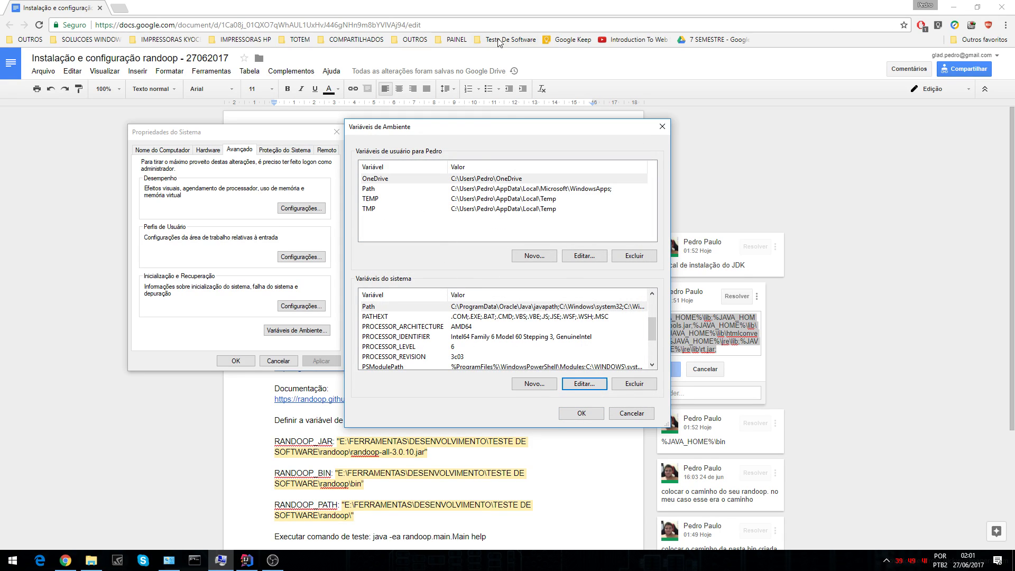
# Review the document's JAVA_HOME, CLASSPATH and PATH requirements, the configuration tutorial link and the Randoop download link.
pyautogui.click(503, 13)
pyautogui.moveTo(275, 272); pyautogui.dragTo(496, 265)
pyautogui.click(368, 295)
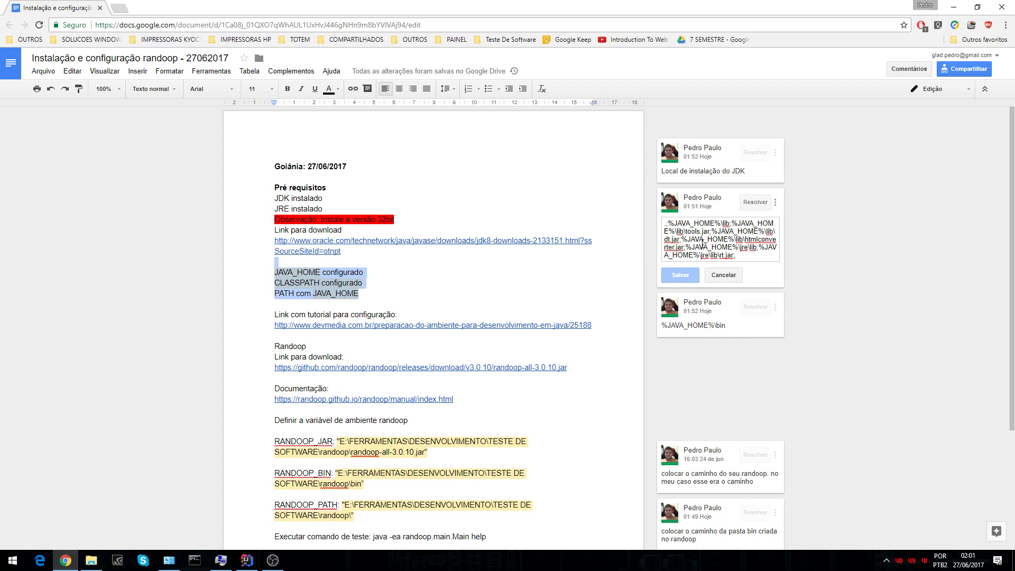
pyautogui.click(322, 313)
pyautogui.moveTo(285, 314); pyautogui.dragTo(385, 313)
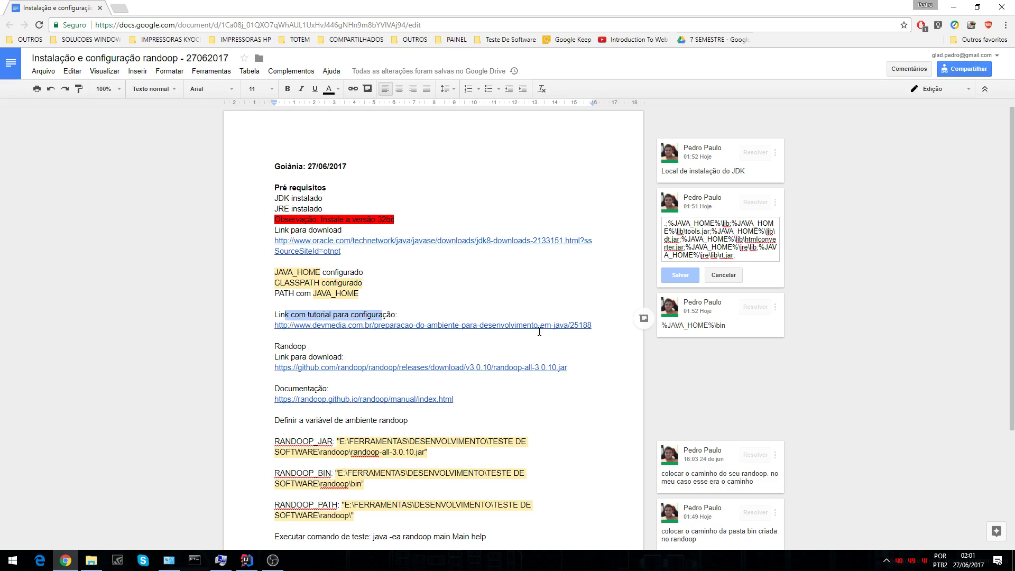
pyautogui.click(339, 335)
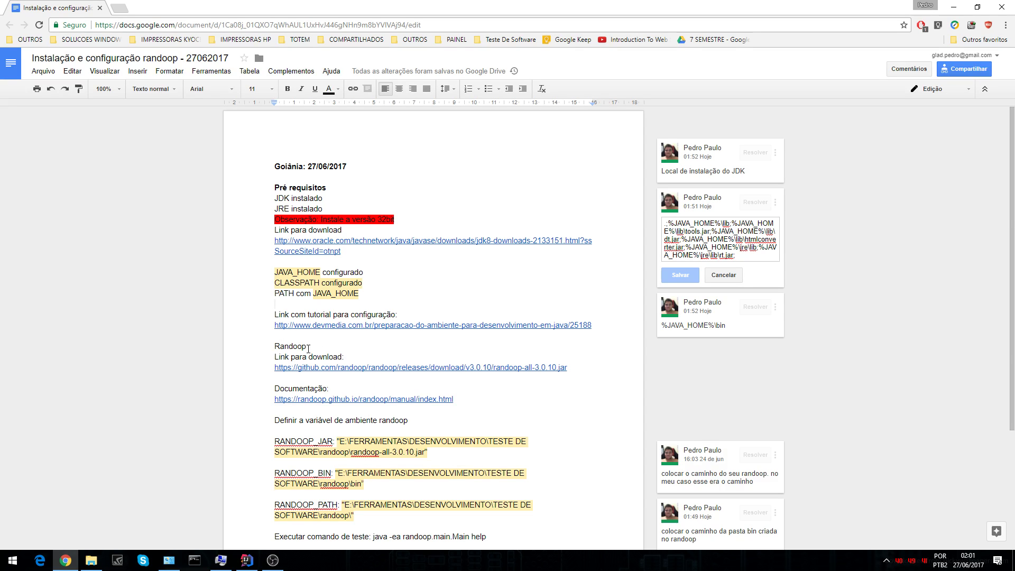
pyautogui.scroll(-1, 379, 341)
pyautogui.click(348, 296)
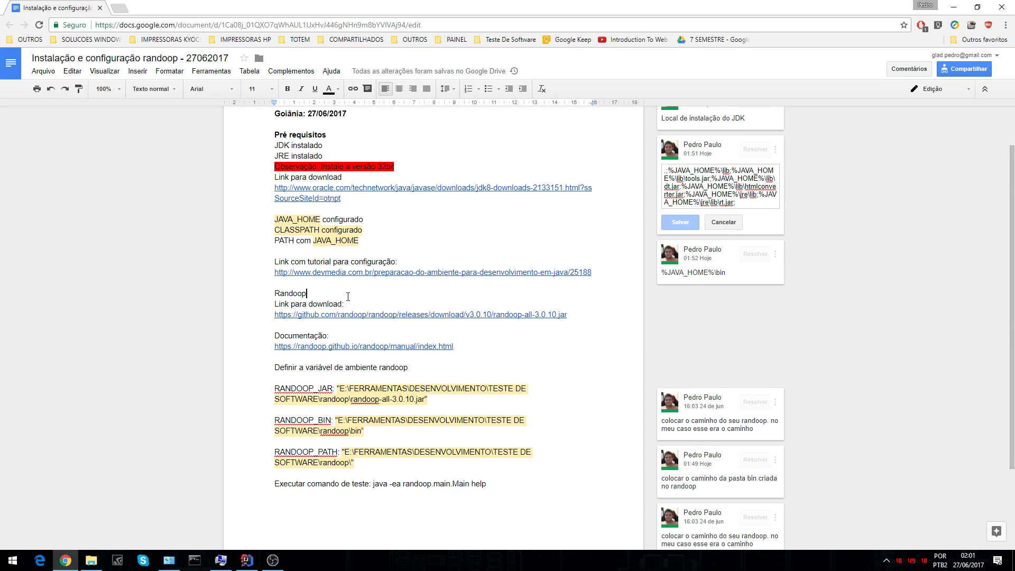
pyautogui.click(276, 324)
pyautogui.click(586, 315)
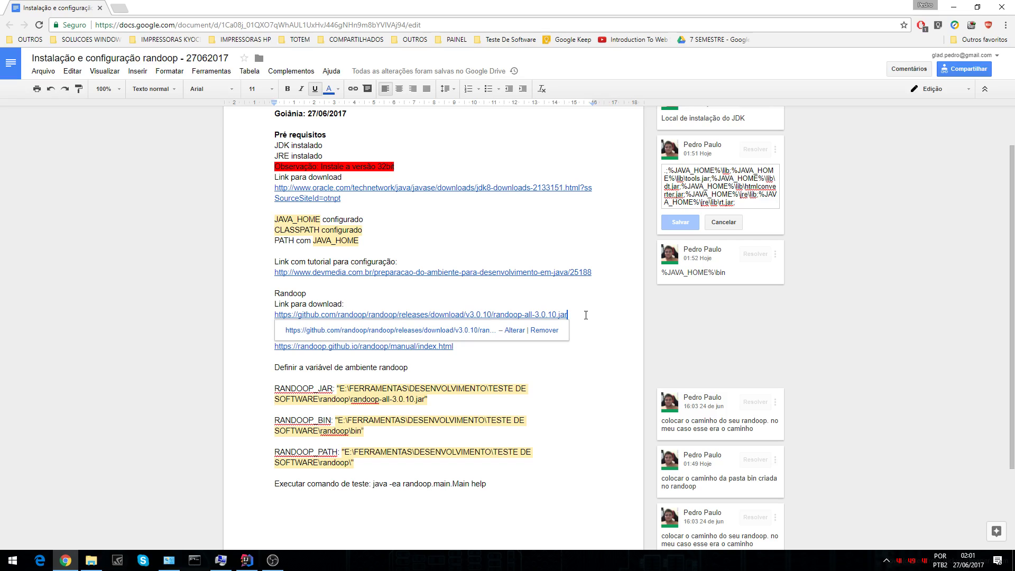
pyautogui.click(593, 344)
pyautogui.click(292, 326)
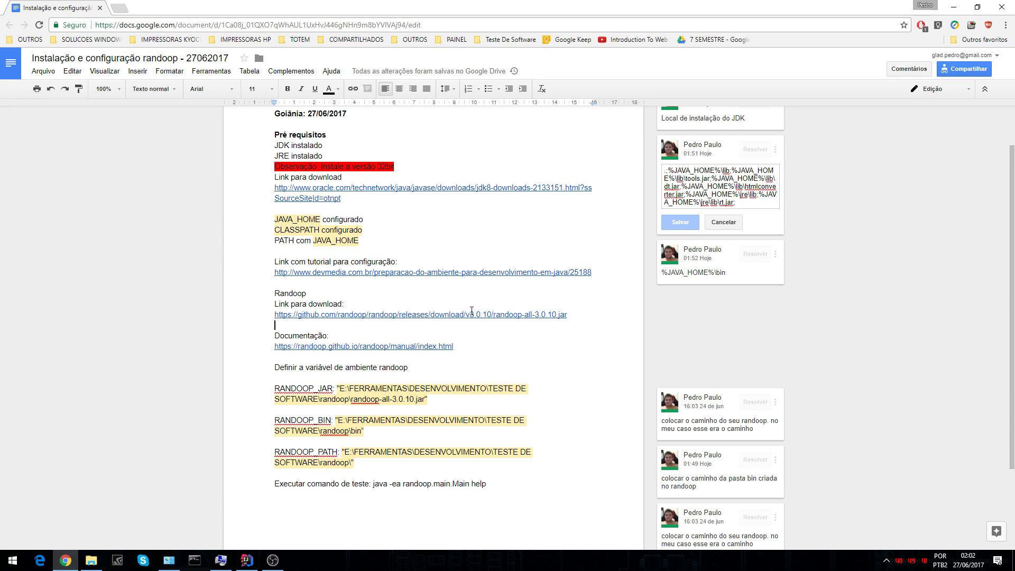
# Download randoop-all-3.0.10.jar from the document's GitHub link to the desktop (Área de Trabalho) and locate the file there.
pyautogui.click(416, 316)
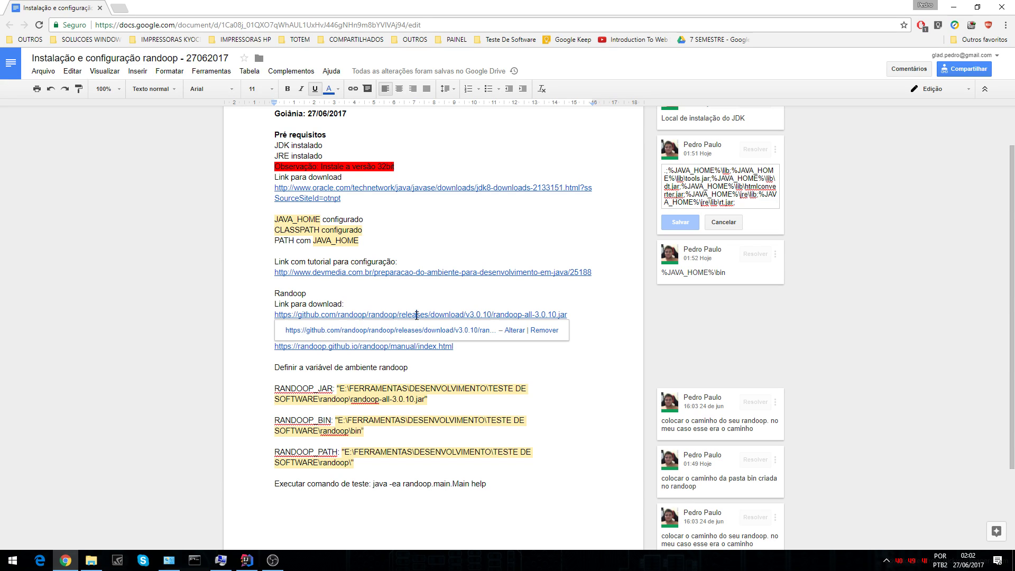
pyautogui.click(457, 330)
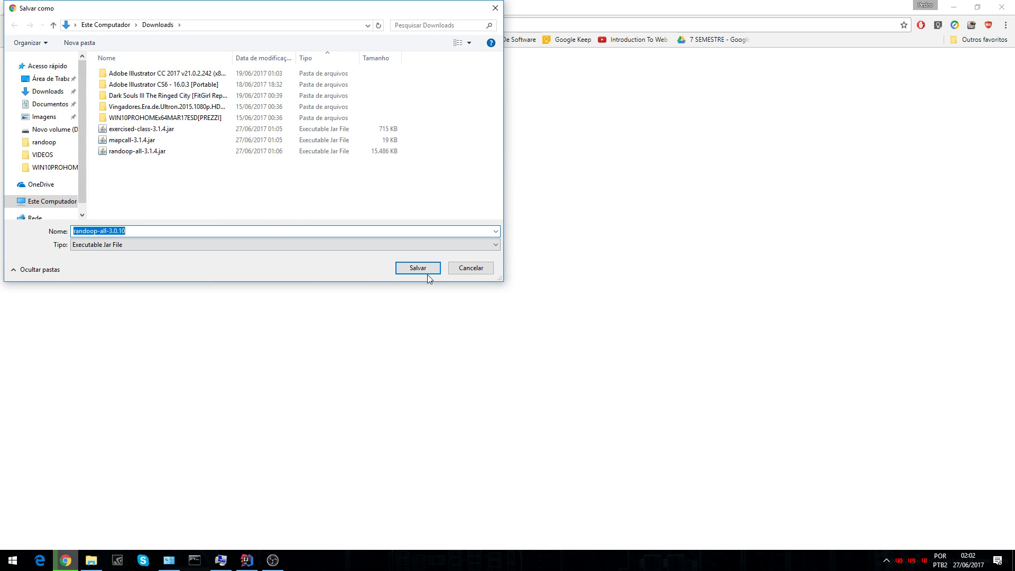
pyautogui.click(51, 78)
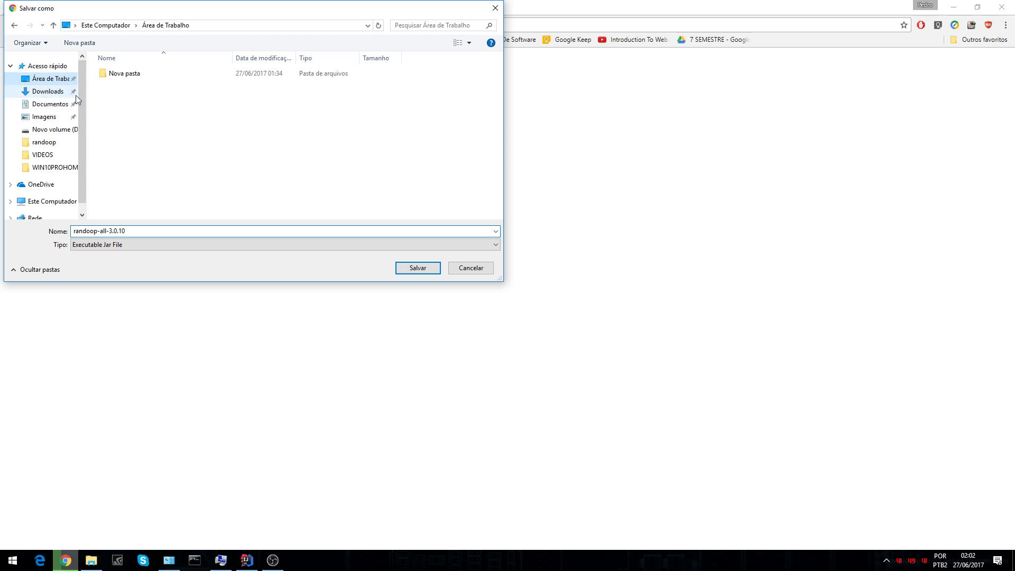
pyautogui.click(417, 268)
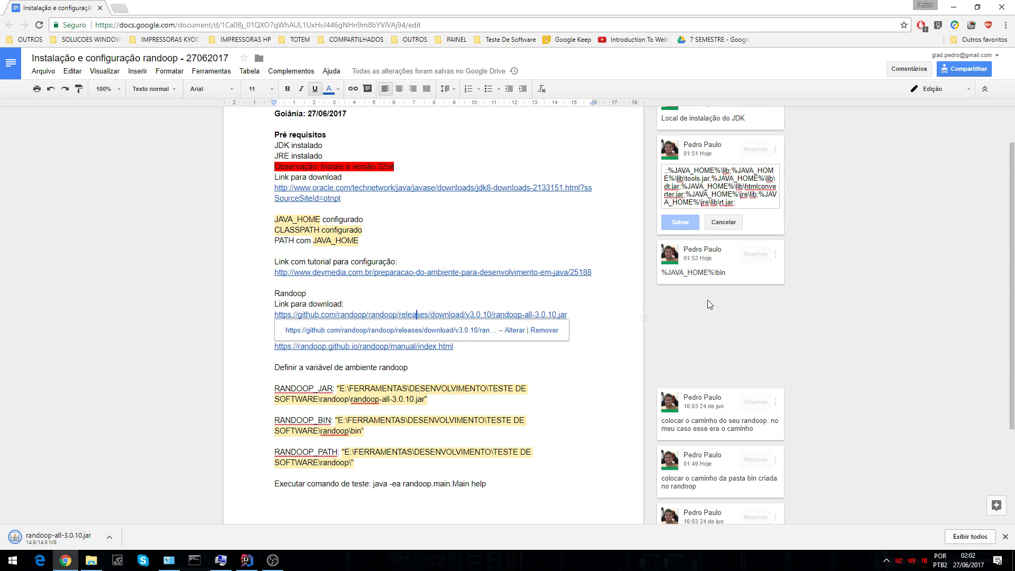
pyautogui.click(953, 7)
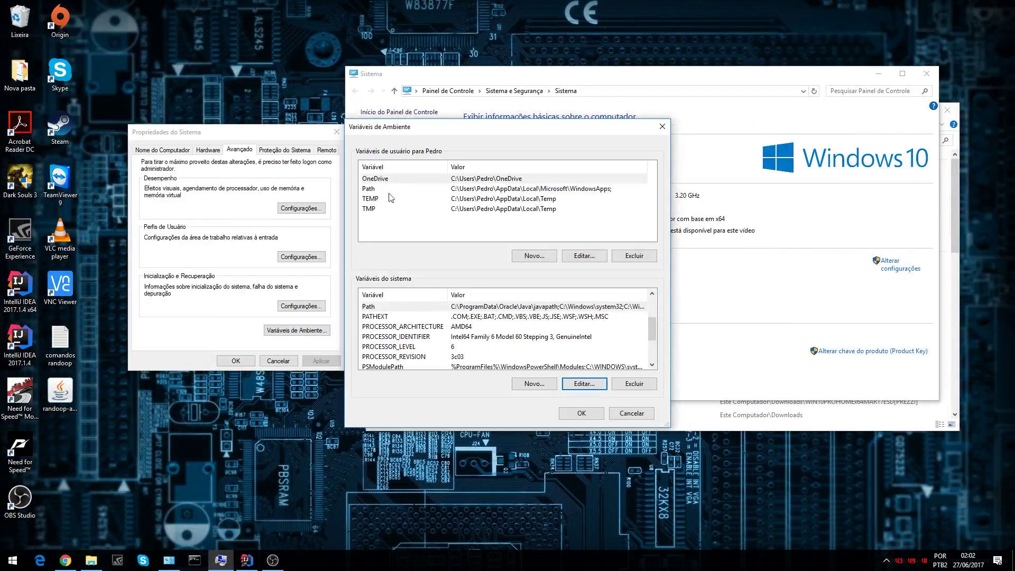
pyautogui.click(102, 402)
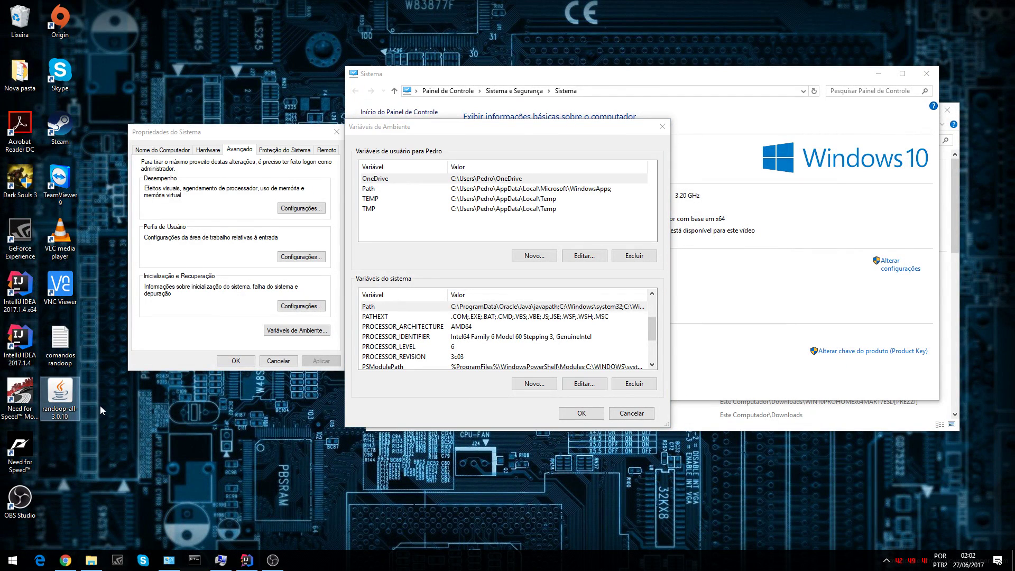
# Paste the copied randoop-all-3.0.10 jar into the folder D:\FERRAMENTAS\DESENVOLVIMENTO\TESTE_DE_SOFTWARE\randoop.
pyautogui.click(91, 561)
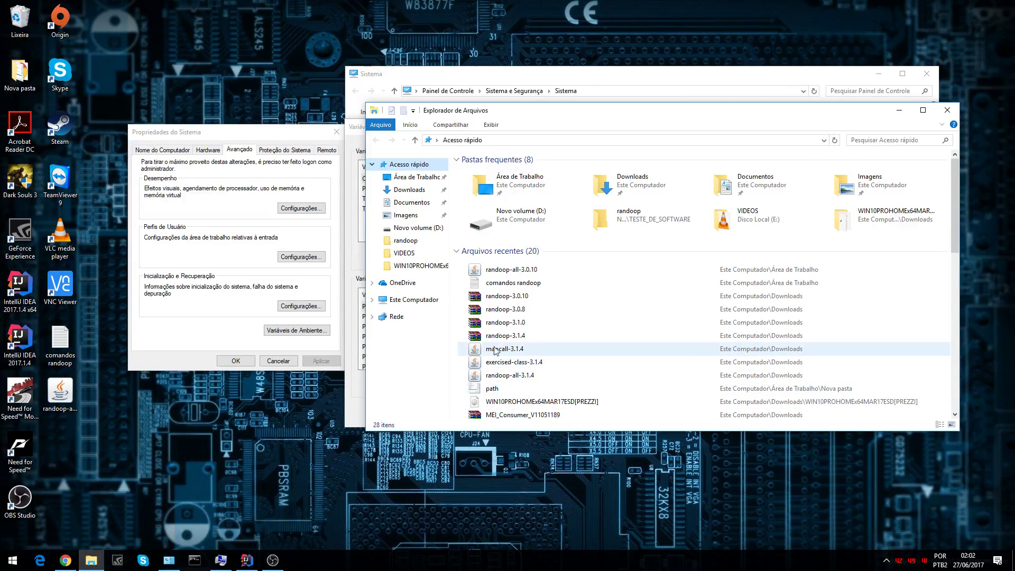
pyautogui.click(415, 299)
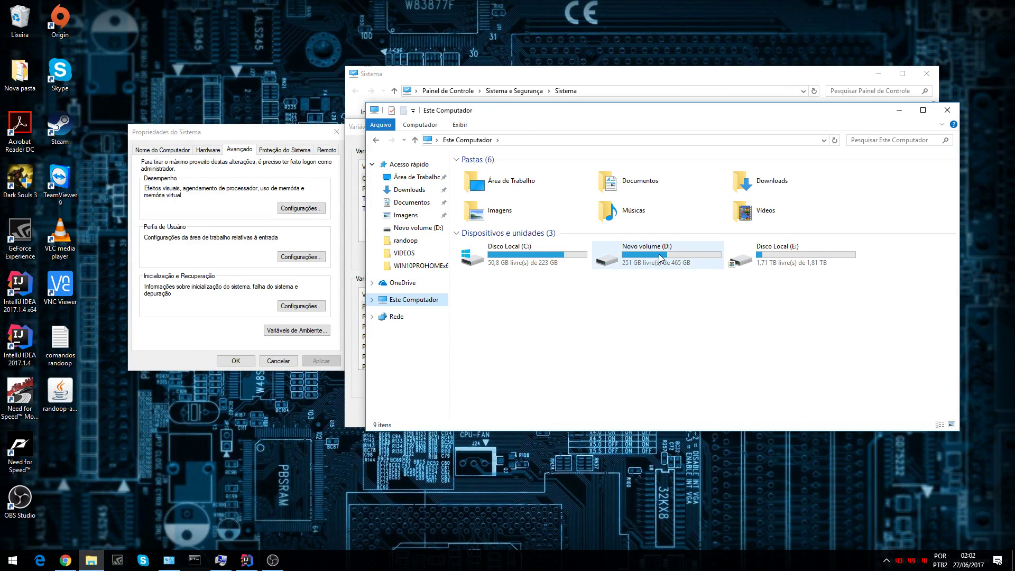
pyautogui.doubleClick(658, 262)
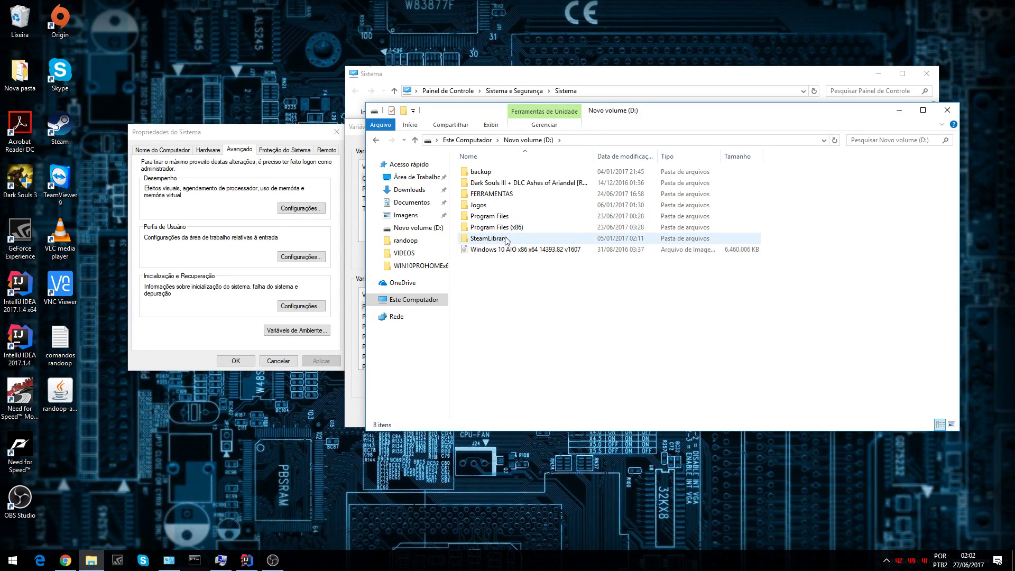
pyautogui.doubleClick(503, 195)
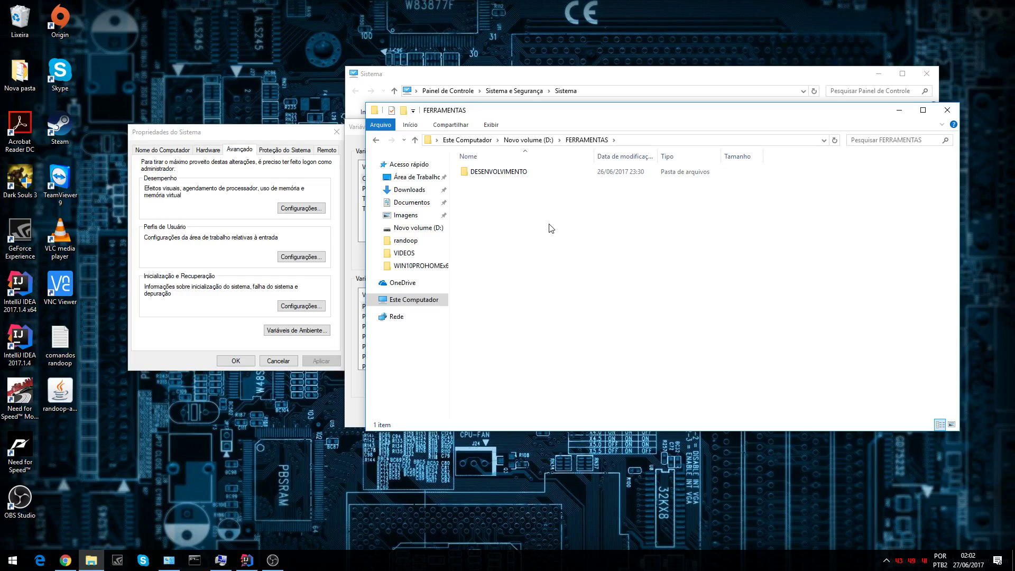
pyautogui.doubleClick(527, 173)
pyautogui.doubleClick(506, 170)
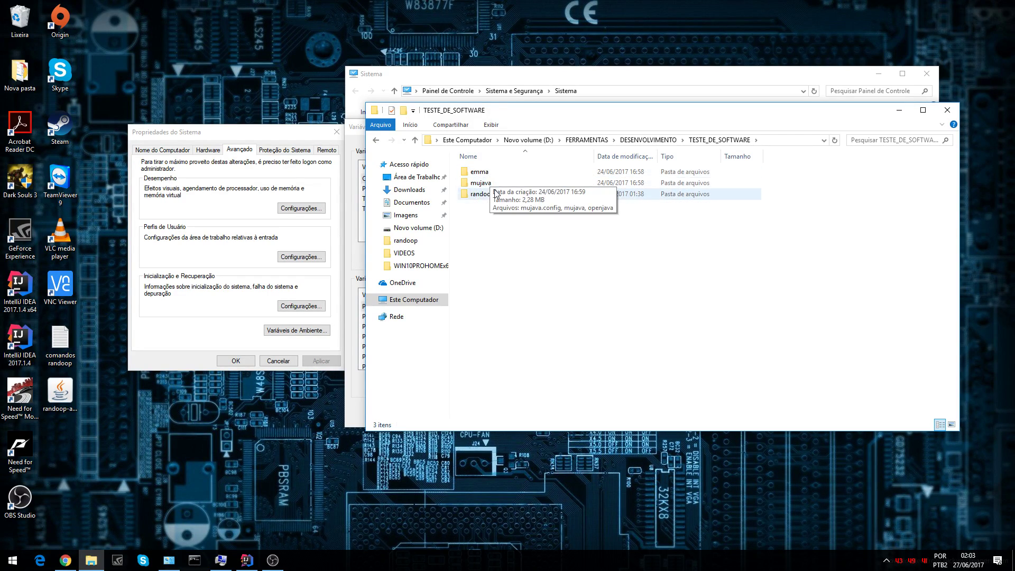
pyautogui.click(480, 172)
pyautogui.doubleClick(496, 195)
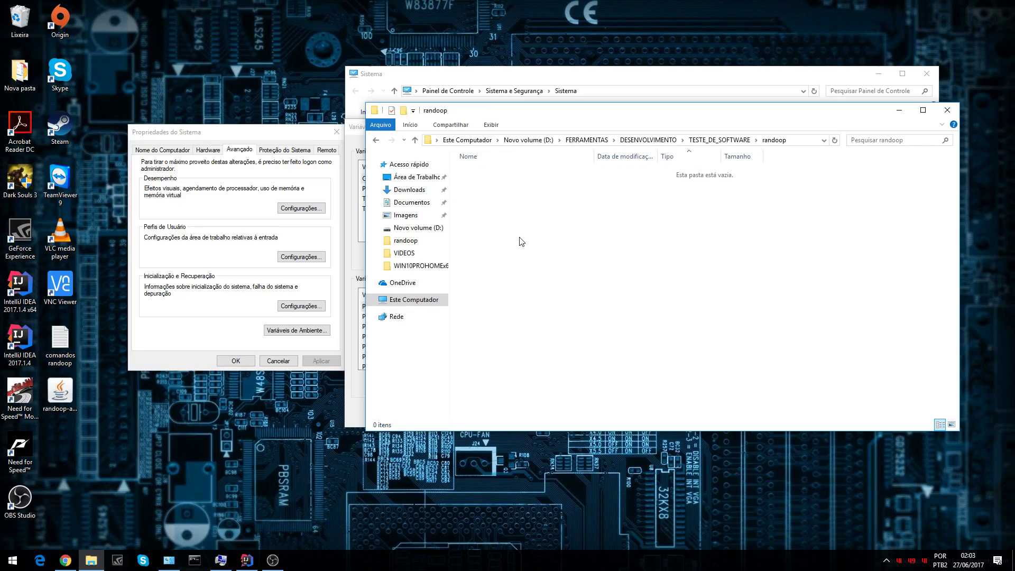
pyautogui.hotkey('ctrl', 'v')
pyautogui.click(538, 219)
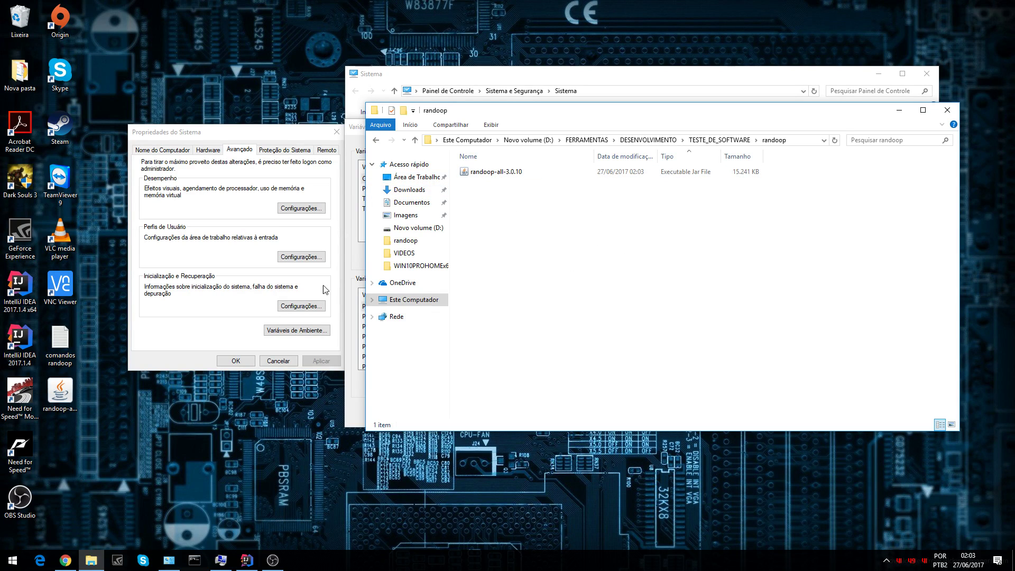
# Switch to the Google Docs guide and examine its Randoop environment variable definitions, especially RANDOOP_JAR, alongside the JAVA_HOME requirement.
pyautogui.click(221, 560)
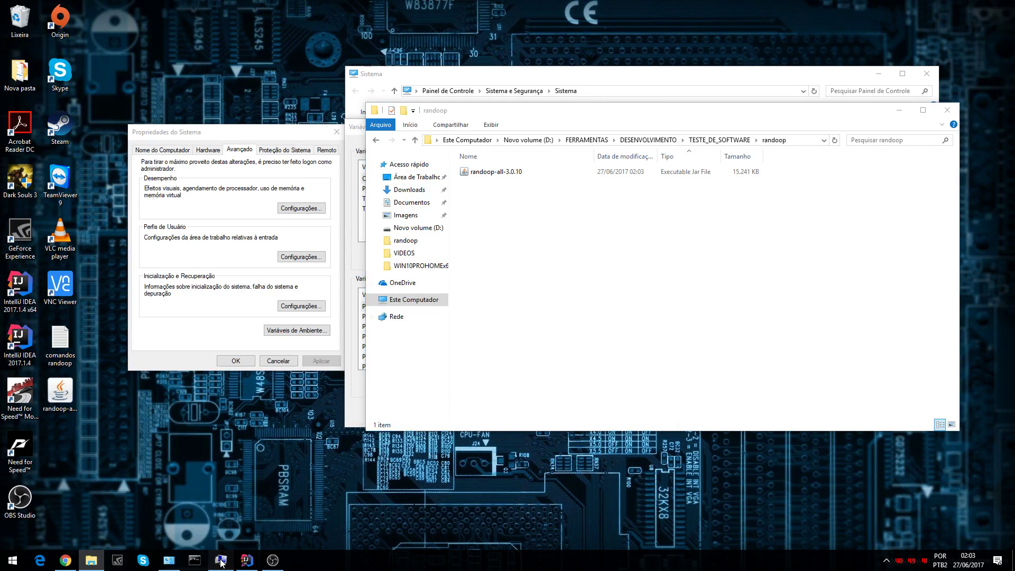
pyautogui.click(65, 560)
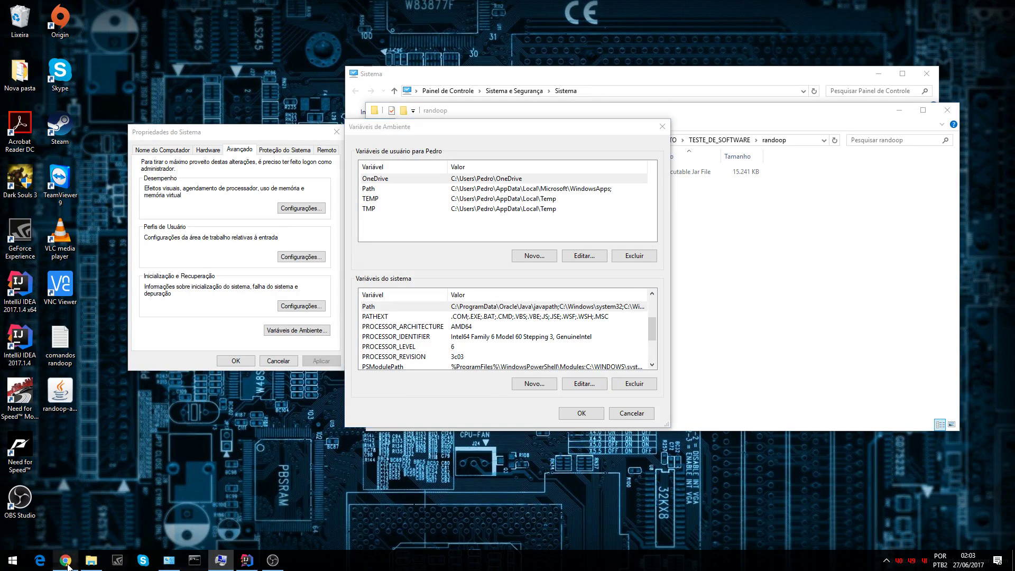
pyautogui.scroll(-1, 311, 423)
pyautogui.moveTo(279, 282); pyautogui.dragTo(341, 356)
pyautogui.click(373, 358)
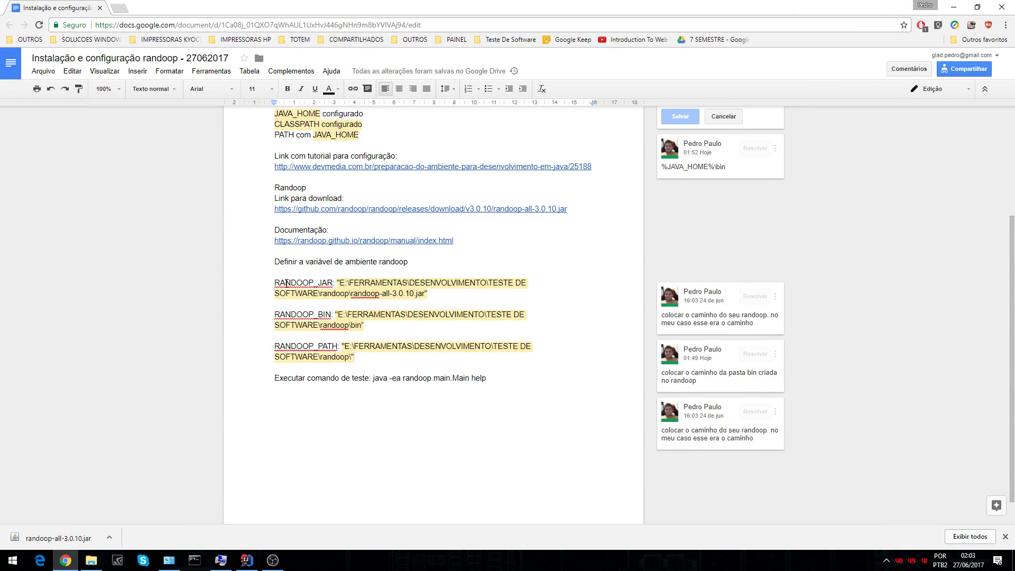
pyautogui.moveTo(279, 282)
pyautogui.mouseDown()
pyautogui.moveTo(434, 294)
pyautogui.moveTo(274, 283)
pyautogui.mouseUp()
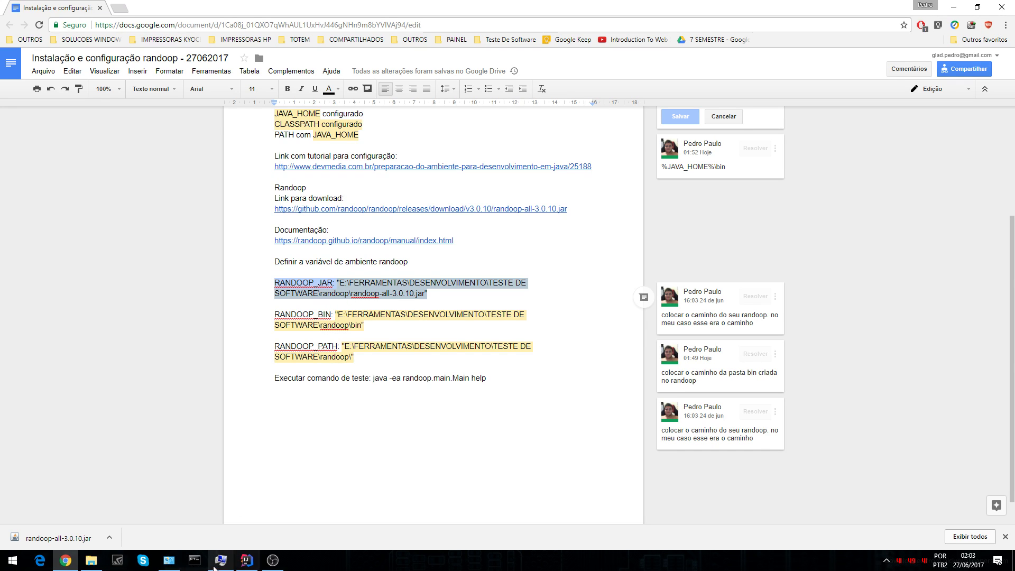
pyautogui.scroll(1, 326, 264)
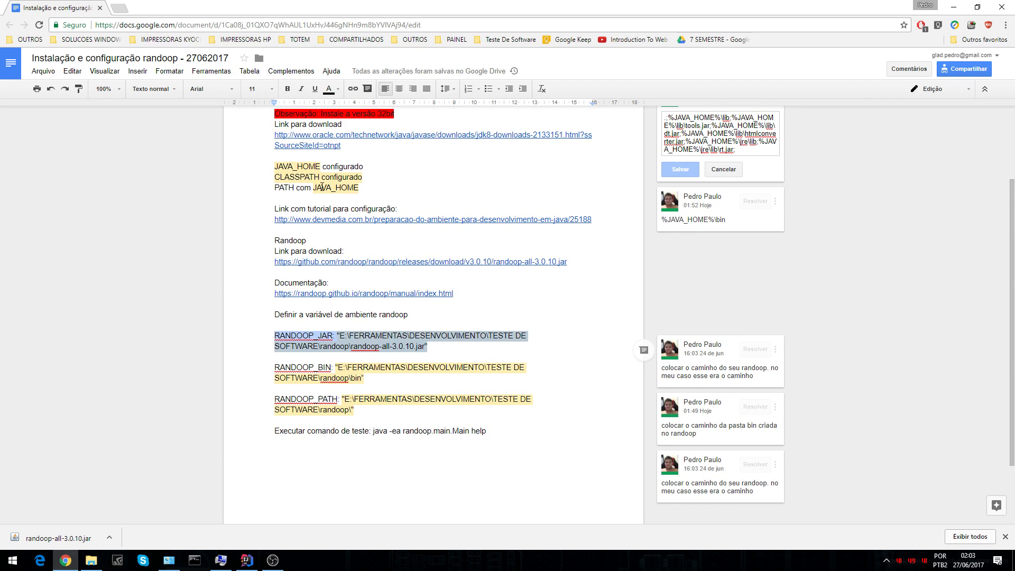
pyautogui.click(278, 167)
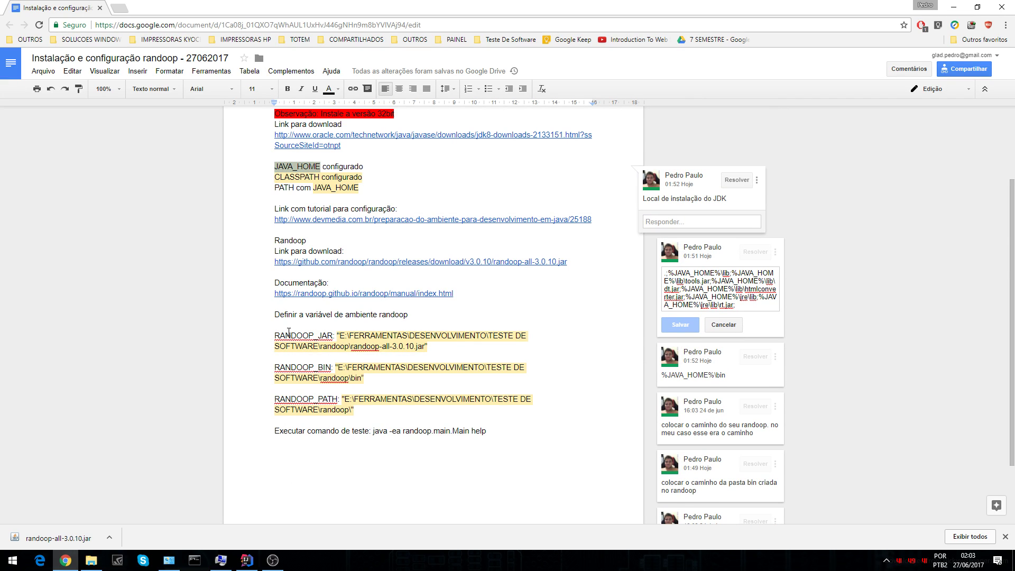
pyautogui.moveTo(277, 335); pyautogui.dragTo(334, 335)
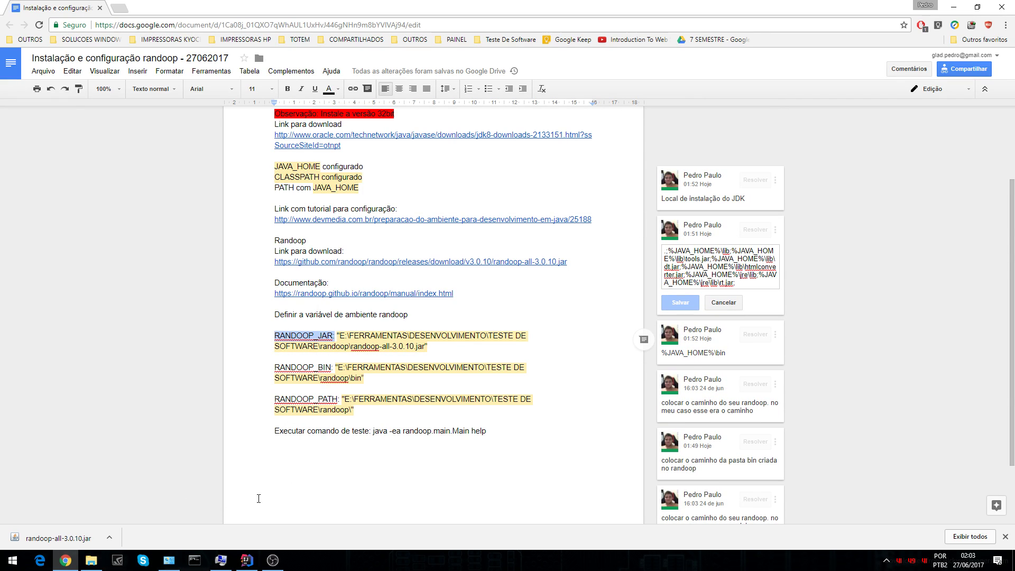
pyautogui.click(278, 167)
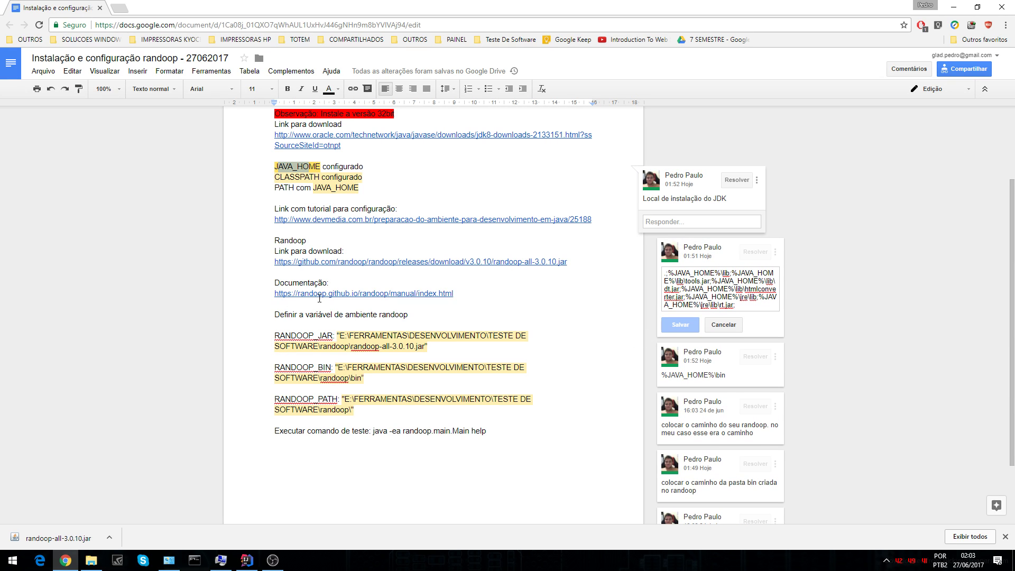
# Switch to the Windows environment variables and start a new system variable named RANDOOP_JAR.
pyautogui.click(220, 560)
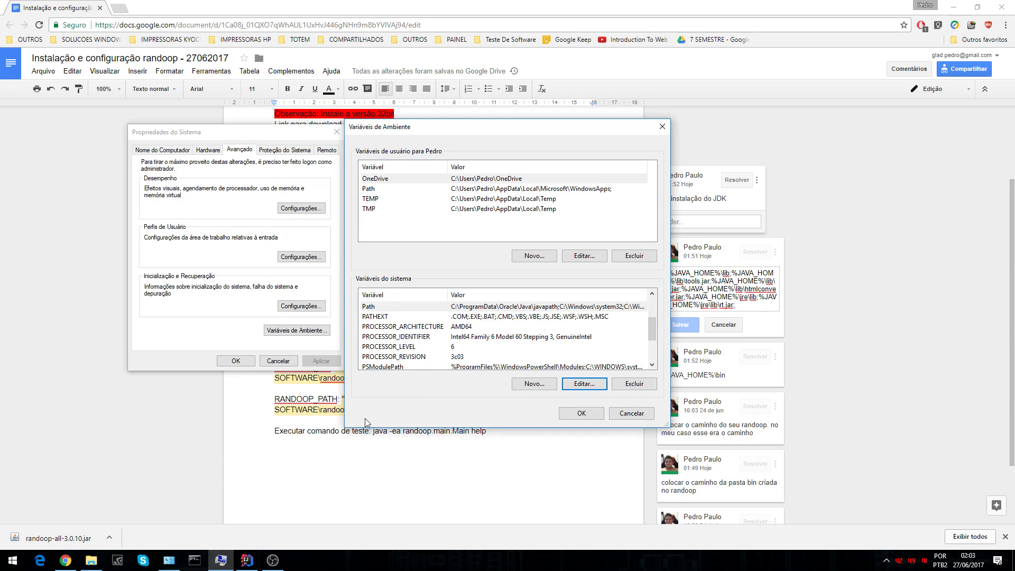
pyautogui.click(534, 383)
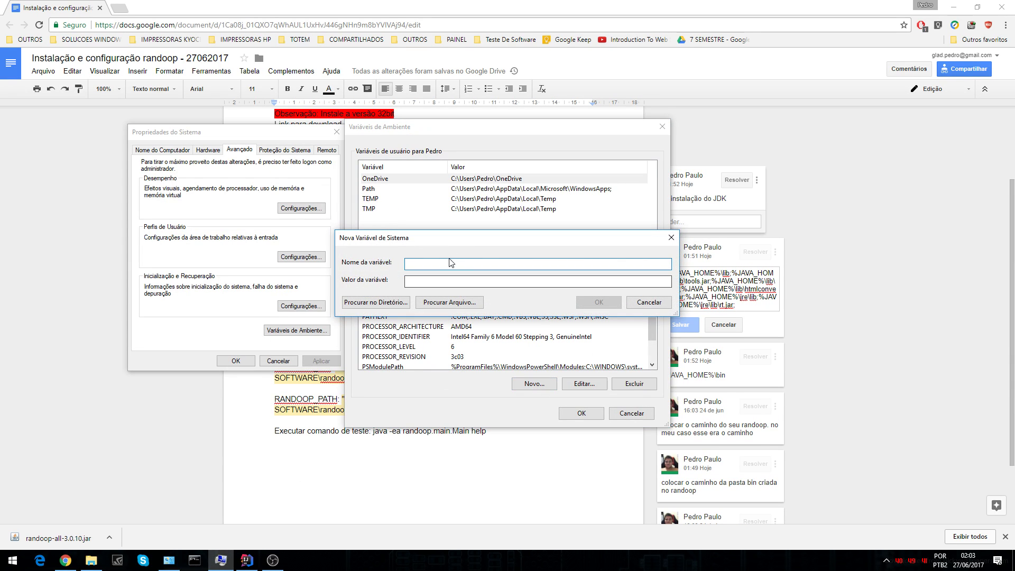
pyautogui.write('RANDOOP')
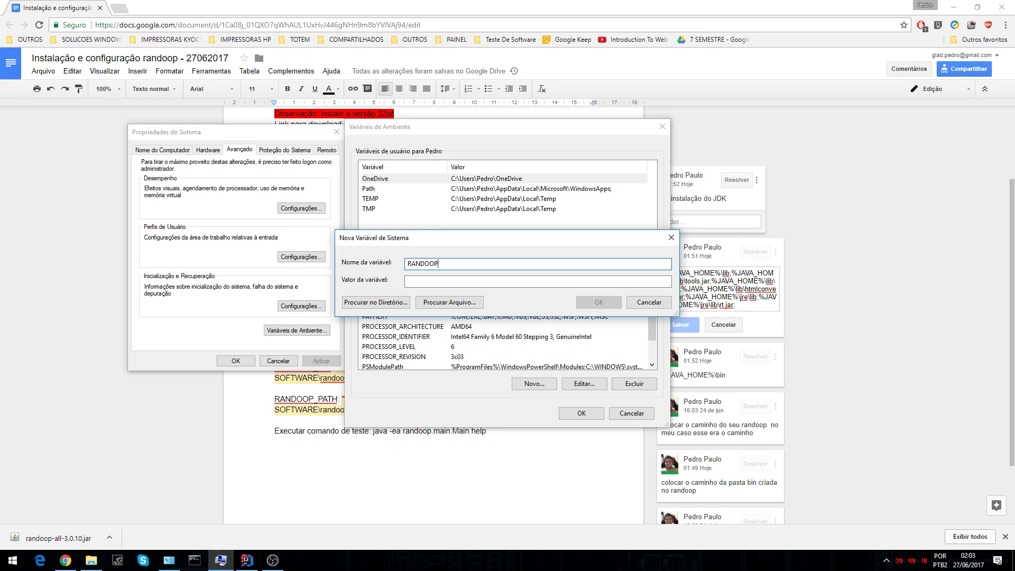
pyautogui.write('_JAR')
pyautogui.click(458, 282)
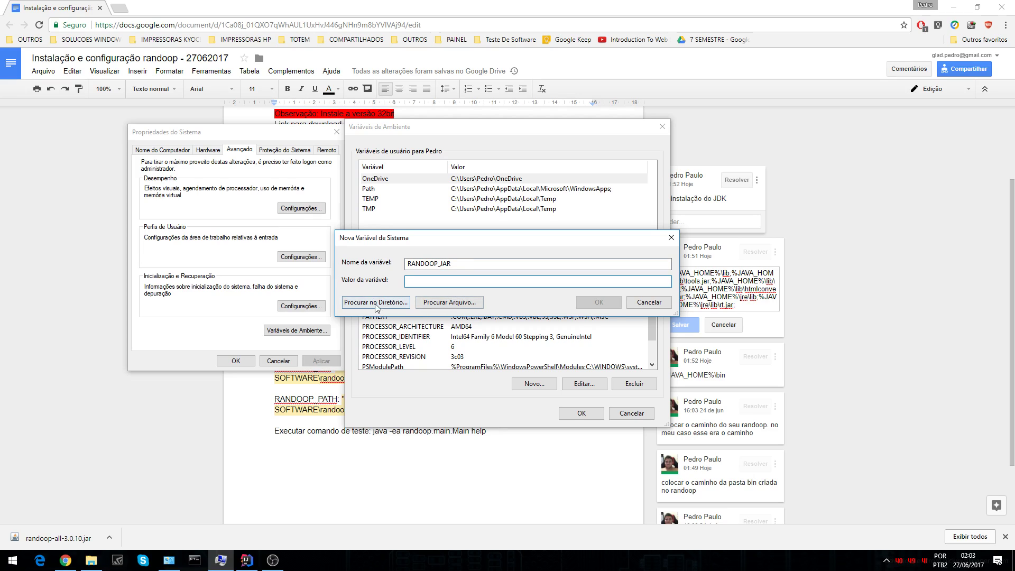
# Browse to randoop-all-3.0.10.jar in D:\FERRAMENTAS\DESENVOLVIMENTO\TESTE_DE_SOFTWARE\randoop as the RANDOOP_JAR value and save the variable.
pyautogui.click(449, 302)
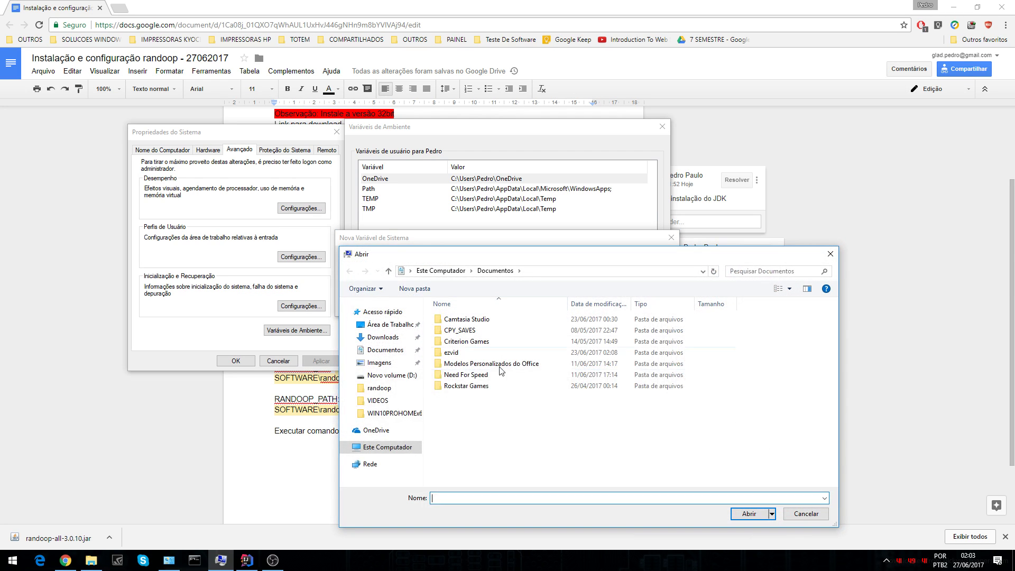
pyautogui.click(387, 448)
pyautogui.doubleClick(637, 403)
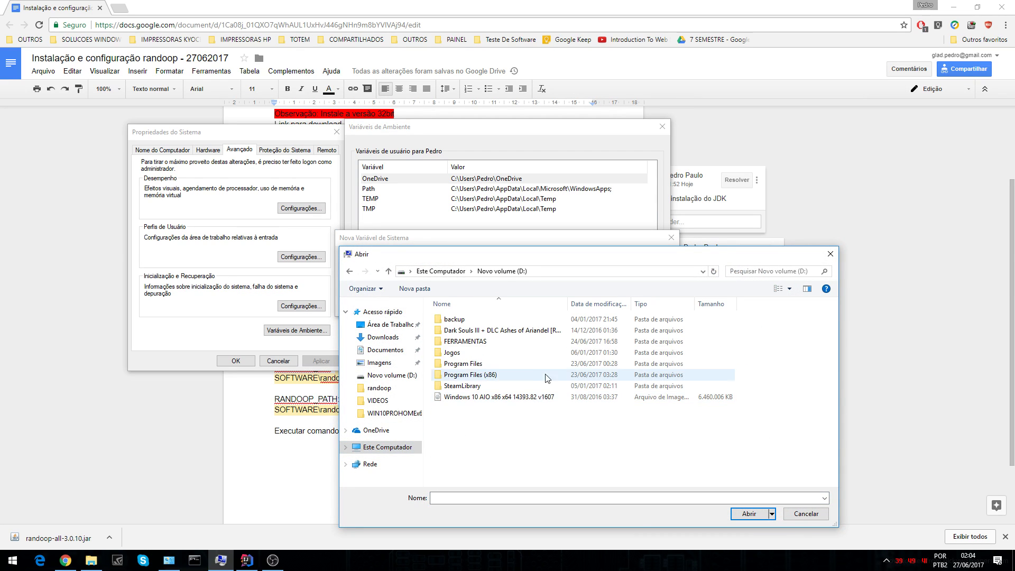
pyautogui.doubleClick(481, 344)
pyautogui.doubleClick(481, 322)
pyautogui.doubleClick(479, 320)
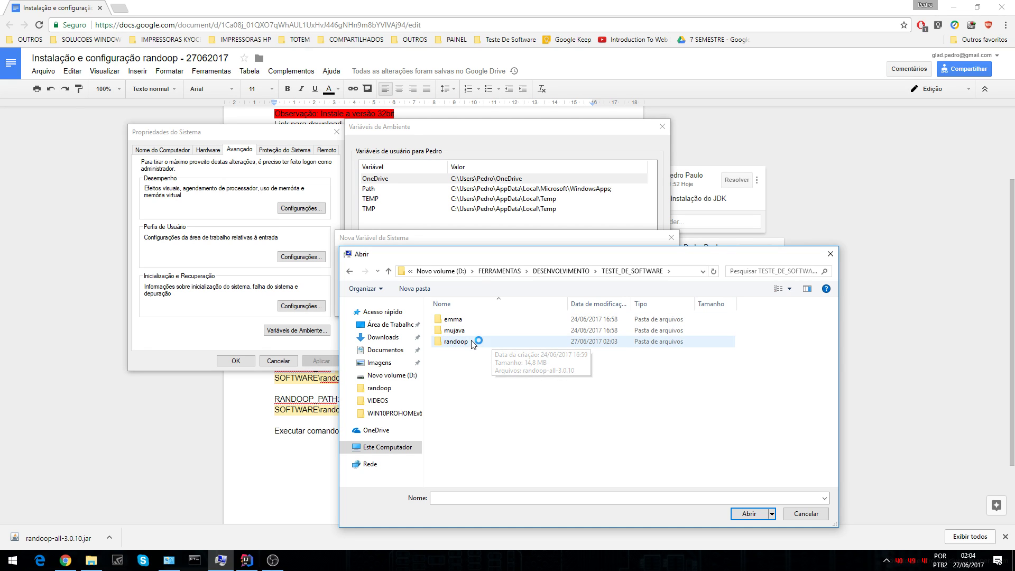
pyautogui.doubleClick(472, 342)
pyautogui.click(480, 323)
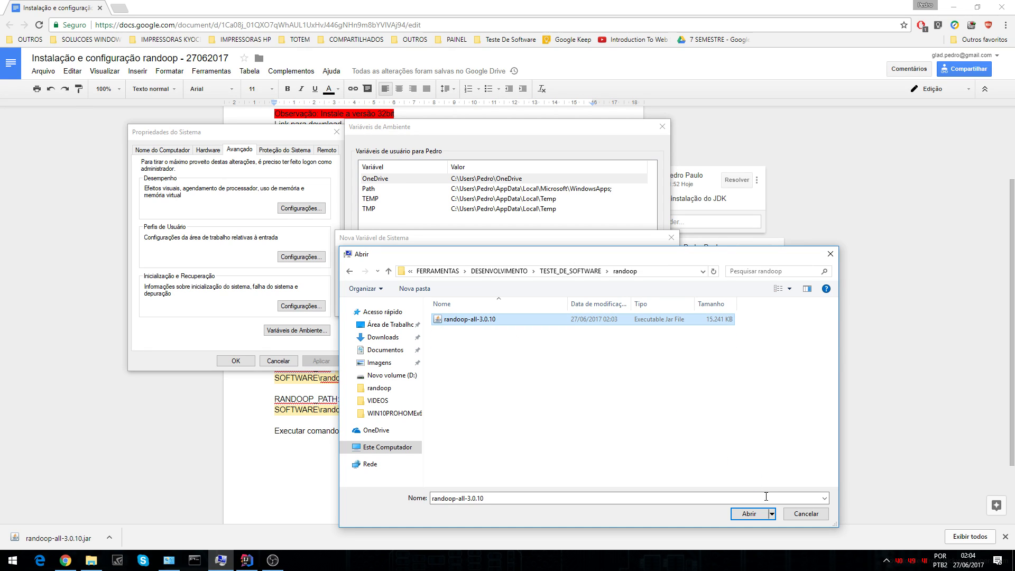
pyautogui.click(750, 514)
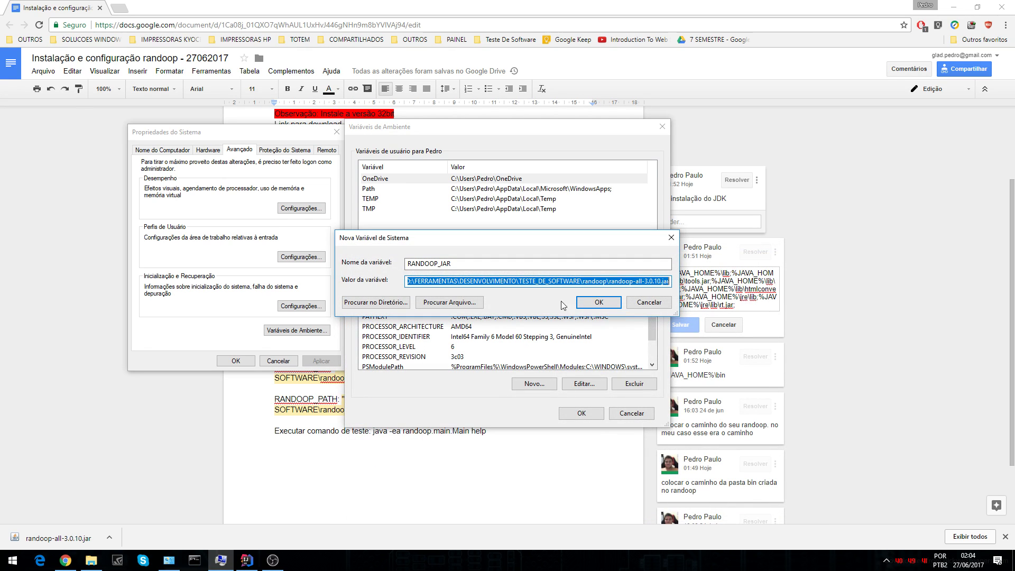
pyautogui.click(598, 303)
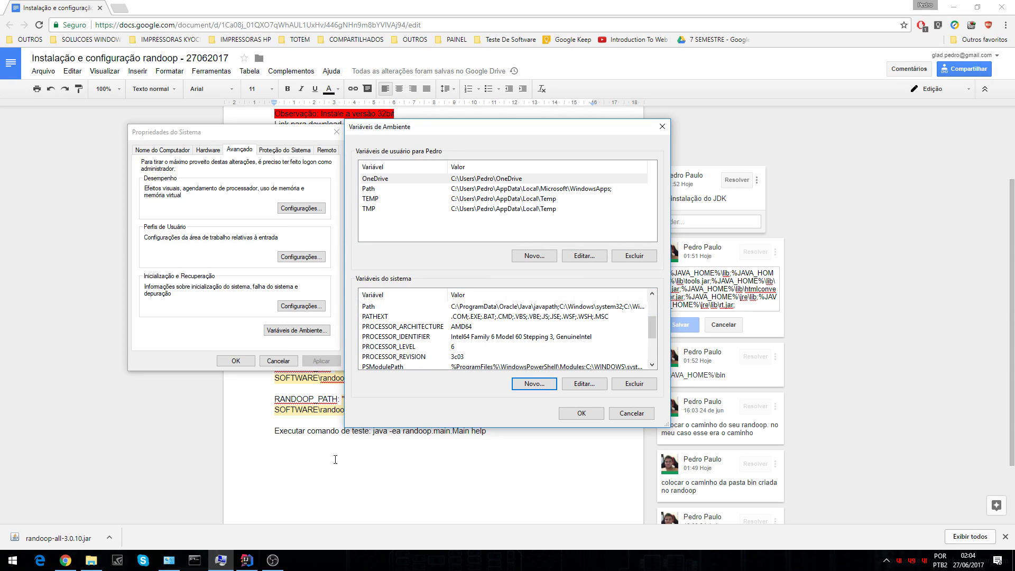
# Return to the guide in Google Docs and examine the RANDOOP_BIN variable's name and path.
pyautogui.click(343, 449)
pyautogui.moveTo(274, 367); pyautogui.dragTo(333, 367)
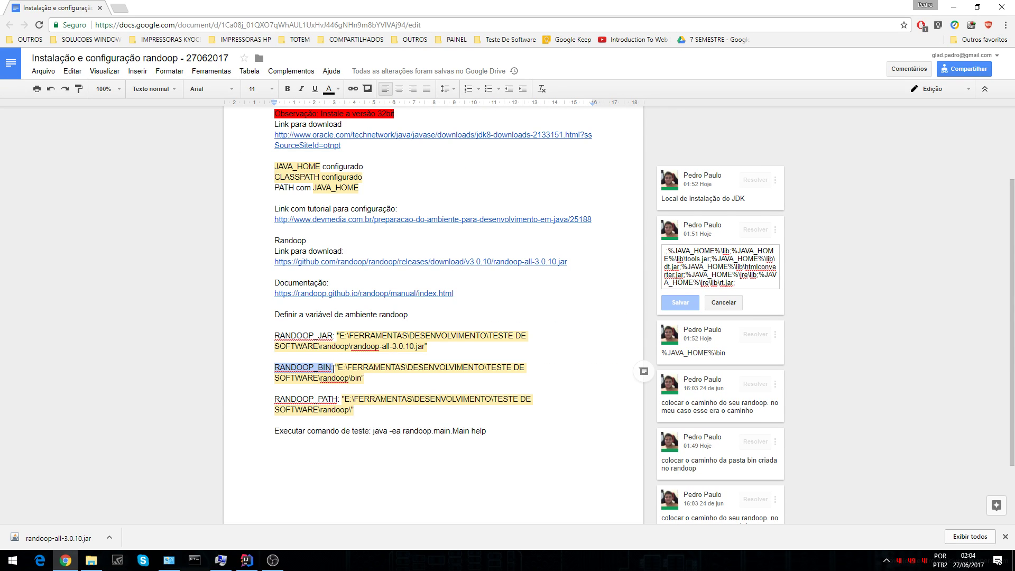
pyautogui.moveTo(373, 379); pyautogui.dragTo(272, 365)
pyautogui.click(372, 377)
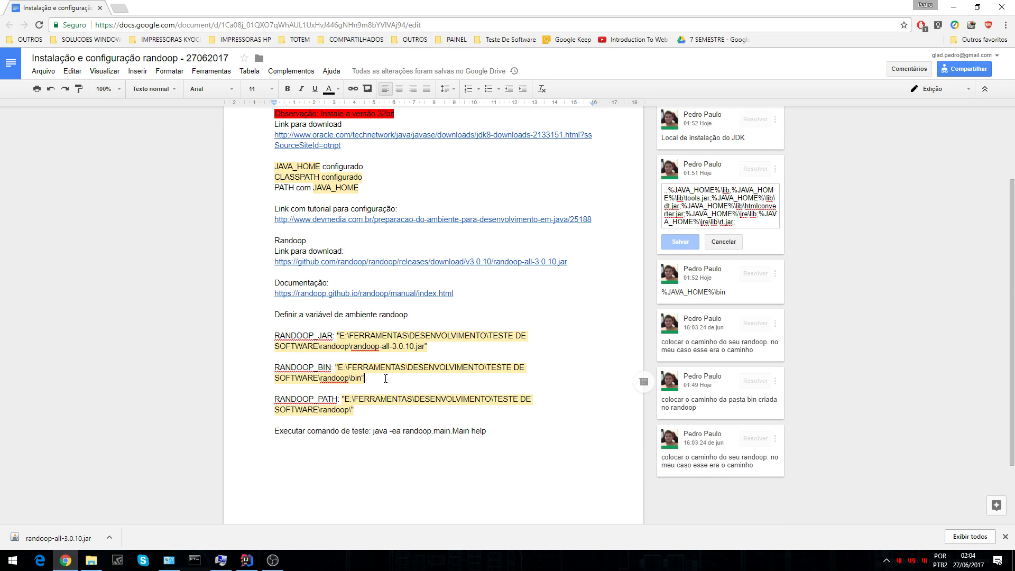
pyautogui.moveTo(275, 366); pyautogui.dragTo(364, 377)
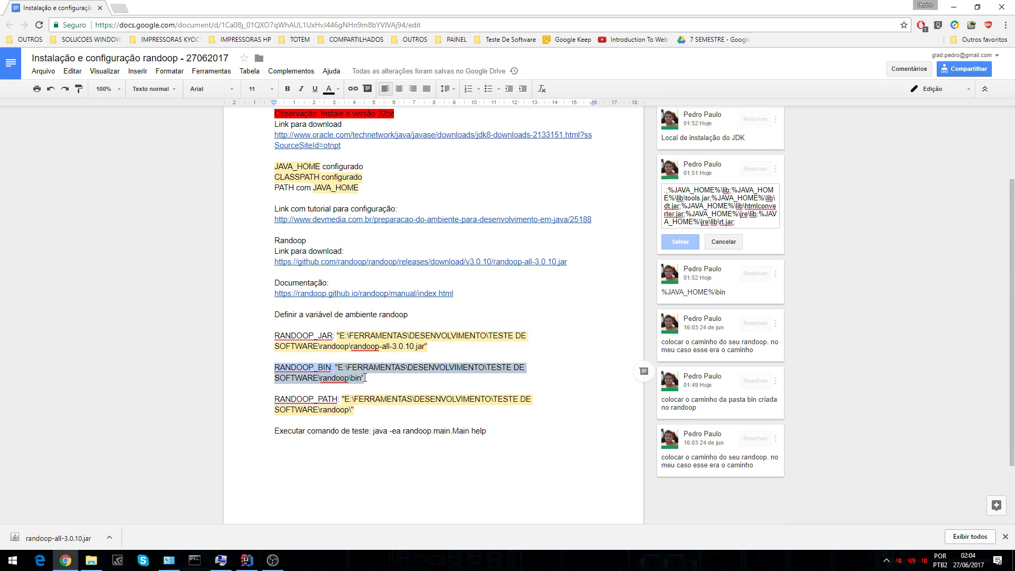
pyautogui.click(366, 379)
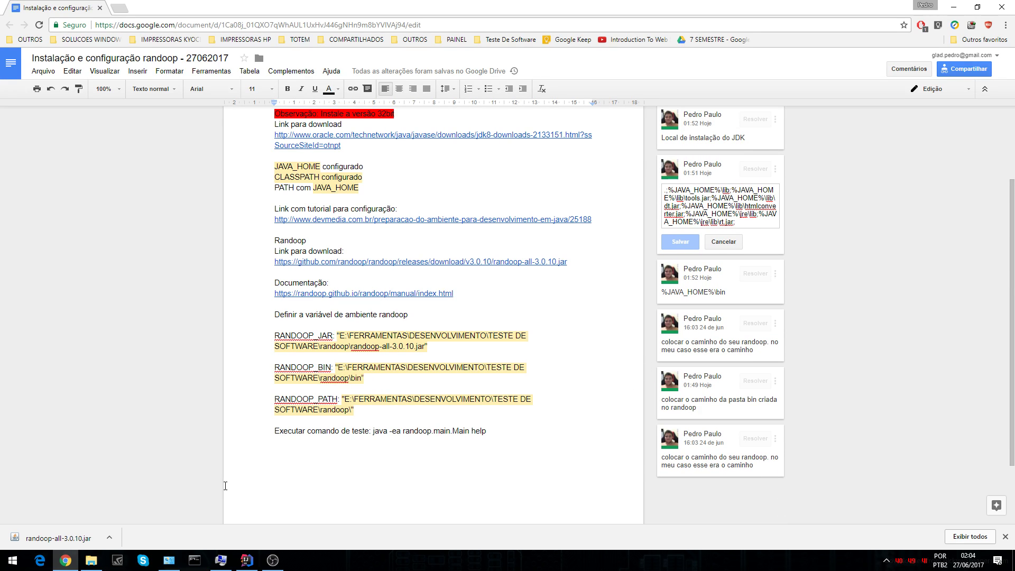
pyautogui.moveTo(368, 377); pyautogui.dragTo(275, 367)
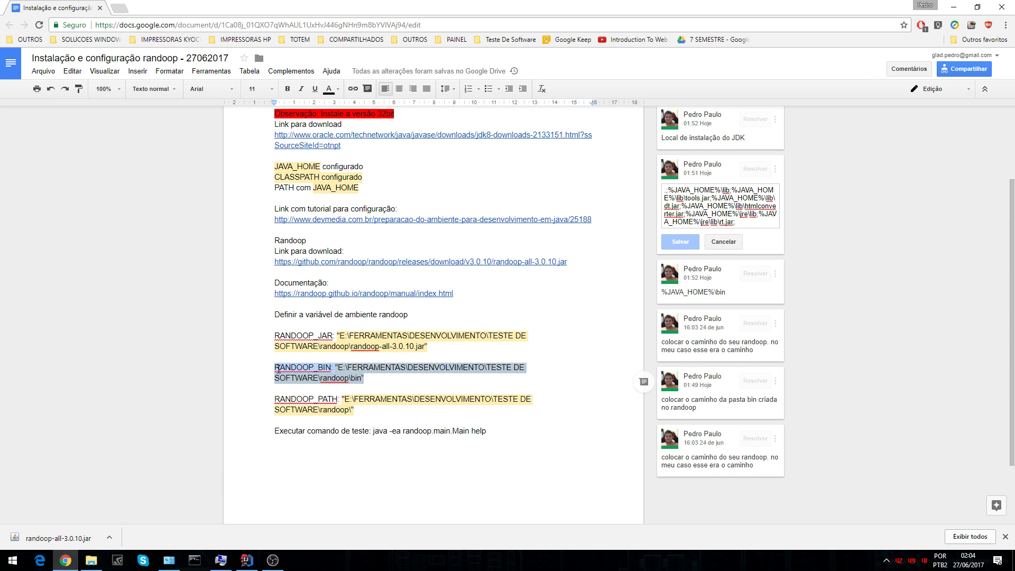
# Create a folder named bin inside the randoop folder in File Explorer, then return to the guide.
pyautogui.click(91, 560)
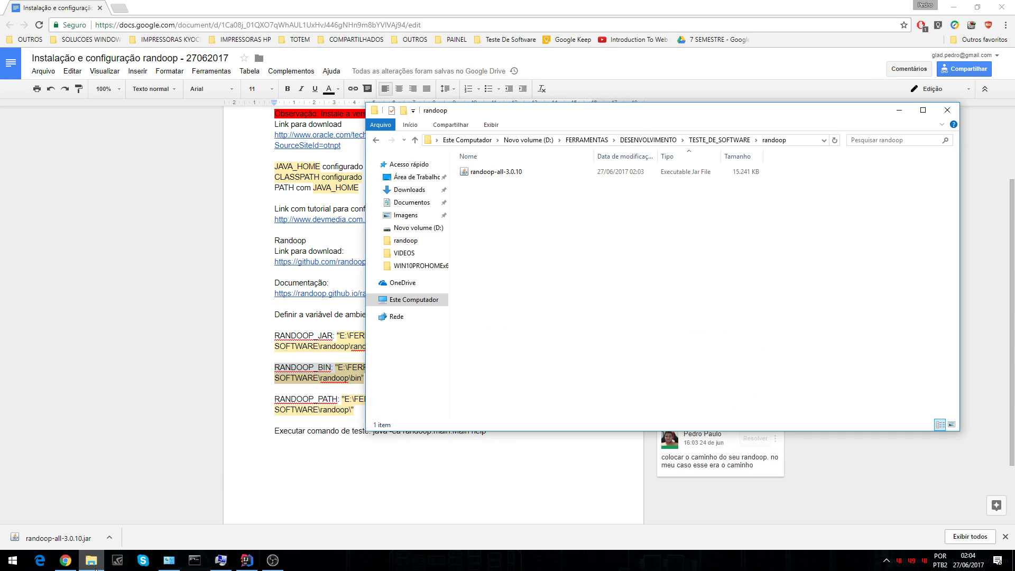
pyautogui.rightClick(521, 236)
pyautogui.moveTo(608, 362)
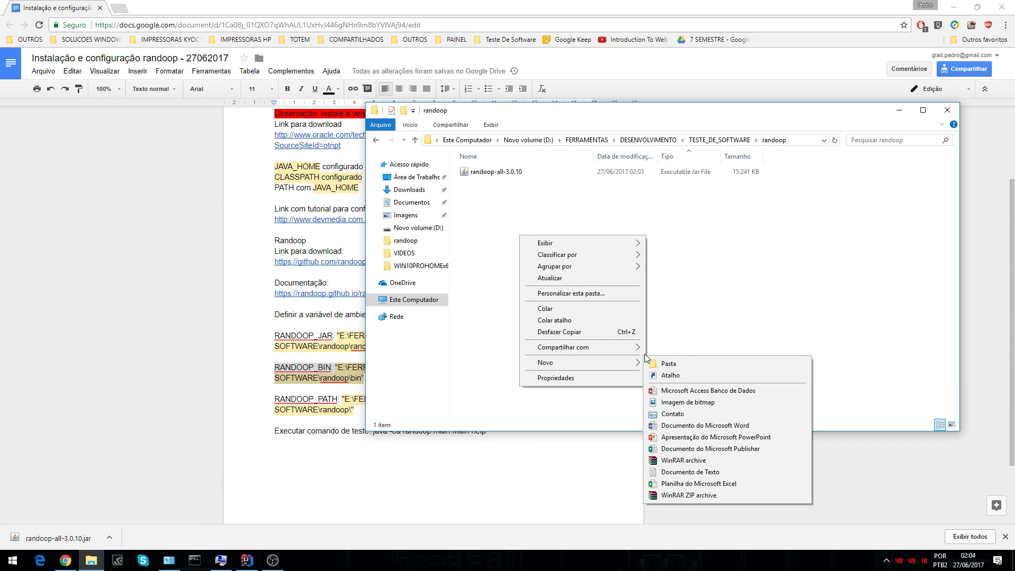
pyautogui.click(683, 365)
pyautogui.write('bin')
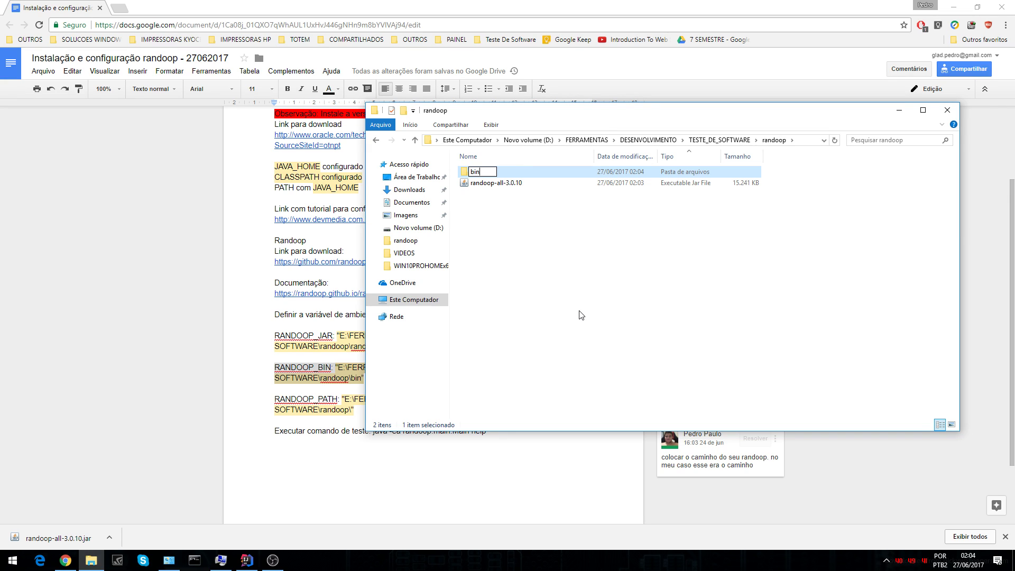
pyautogui.press('Return')
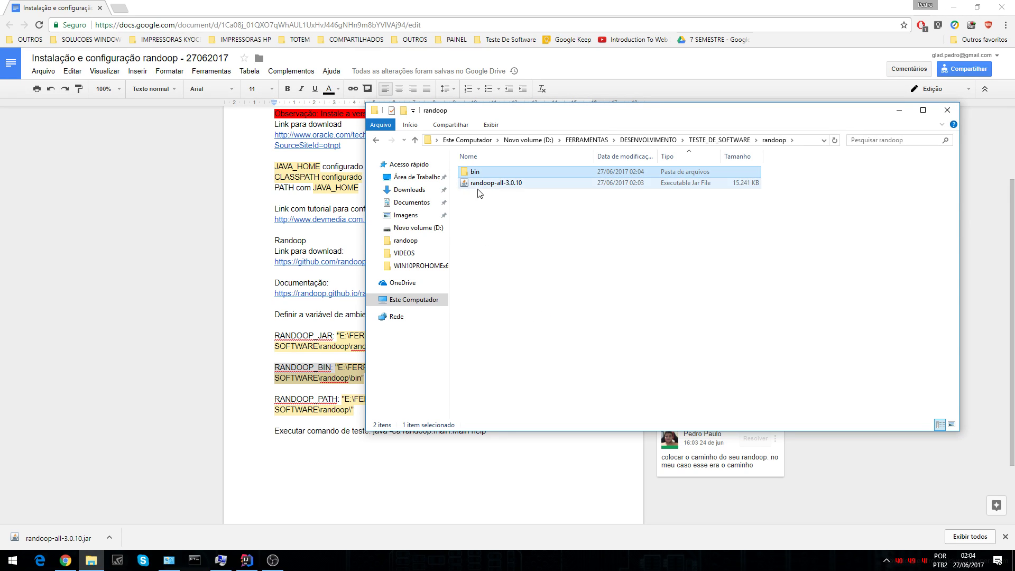
pyautogui.click(335, 386)
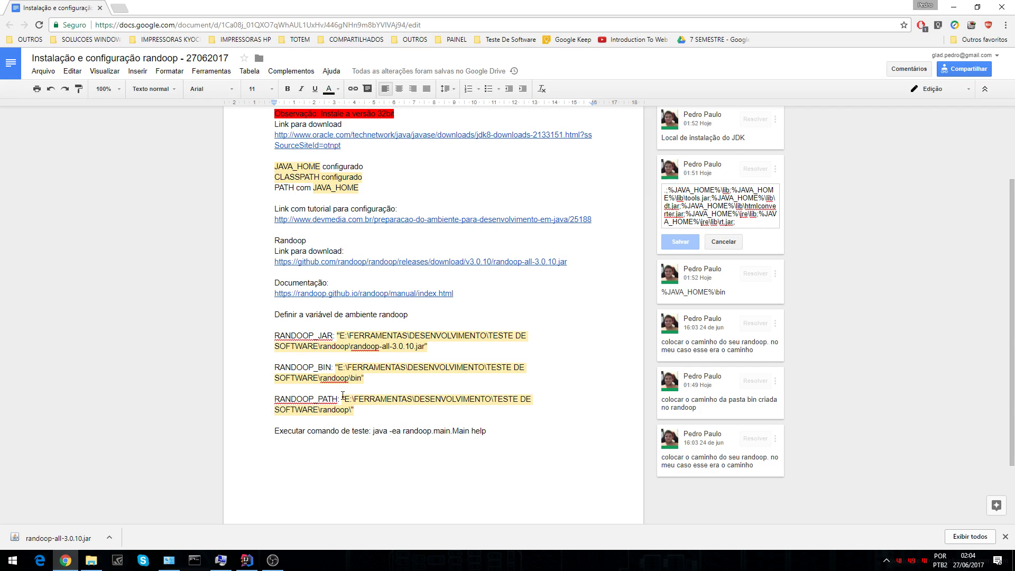
# Return to the Windows environment variables and start a new system variable named RANDOOP_BIN.
pyautogui.click(221, 559)
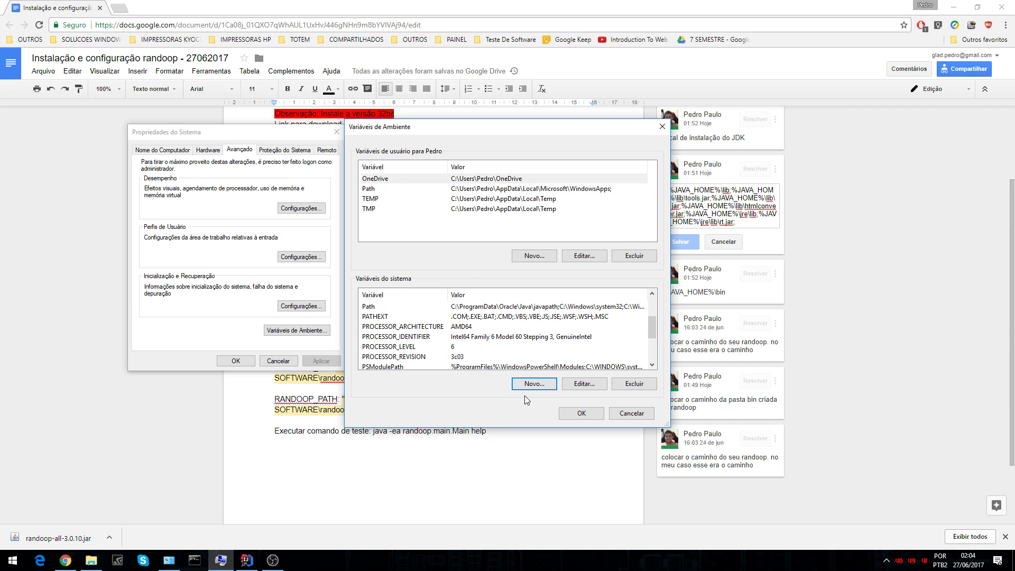
pyautogui.click(542, 386)
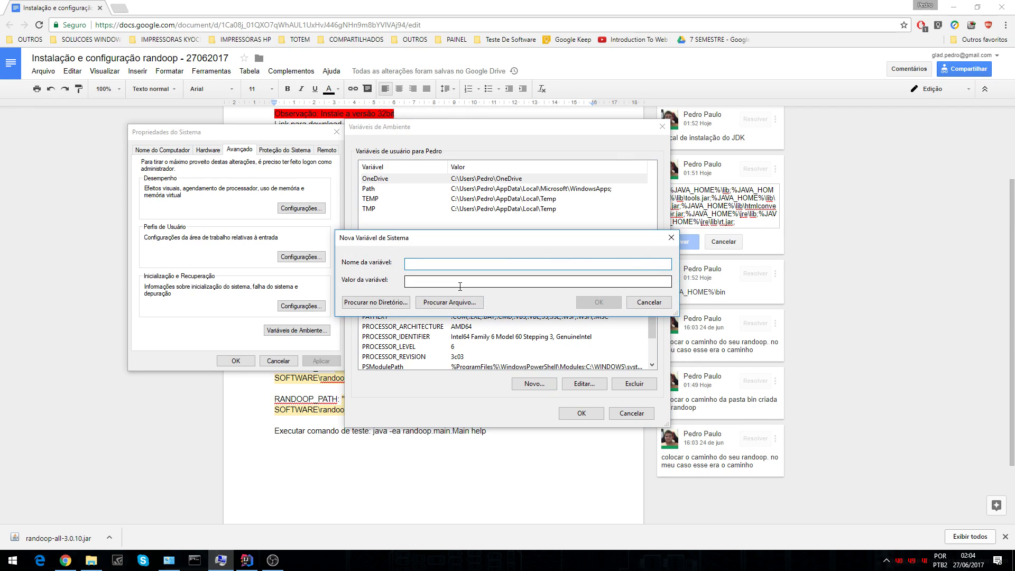
pyautogui.write('RANN')
pyautogui.write('DOO')
pyautogui.write('P_BIN')
pyautogui.click(423, 283)
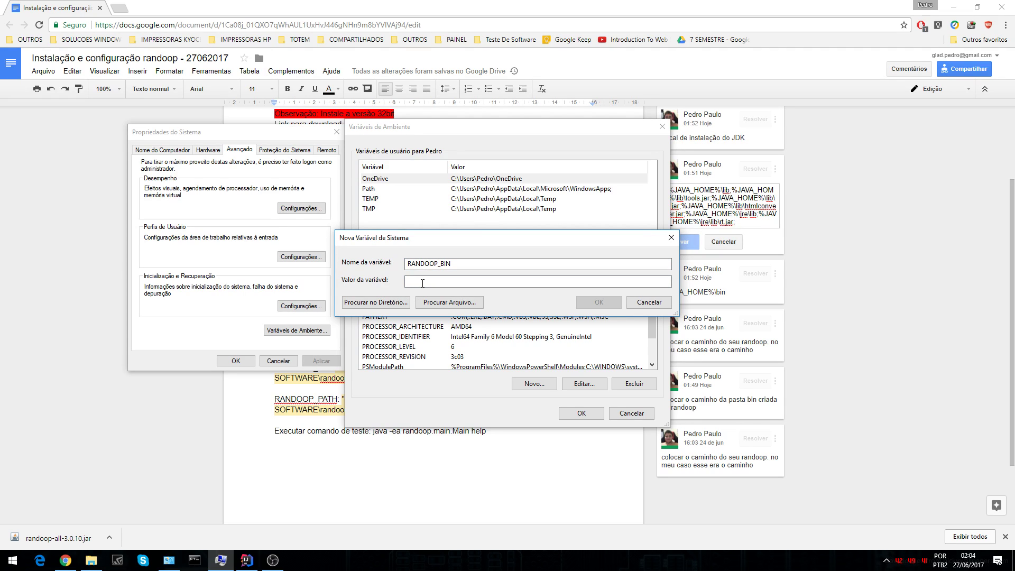
# Browse to the bin folder in D:\FERRAMENTAS\DESENVOLVIMENTO\TESTE_DE_SOFTWARE\randoop as the RANDOOP_BIN value and save the variable.
pyautogui.click(396, 302)
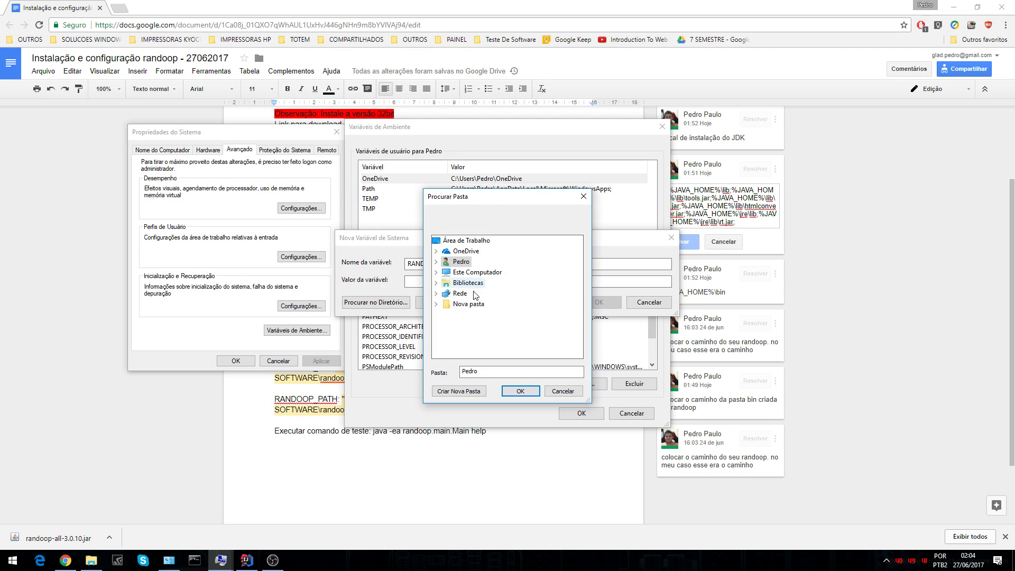
pyautogui.click(480, 273)
pyautogui.click(503, 336)
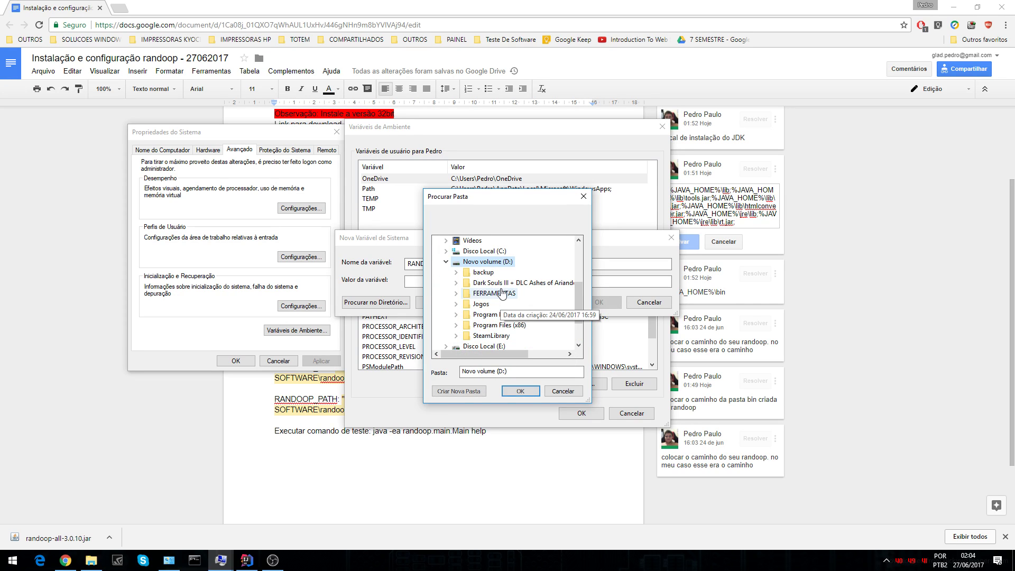
pyautogui.click(502, 282)
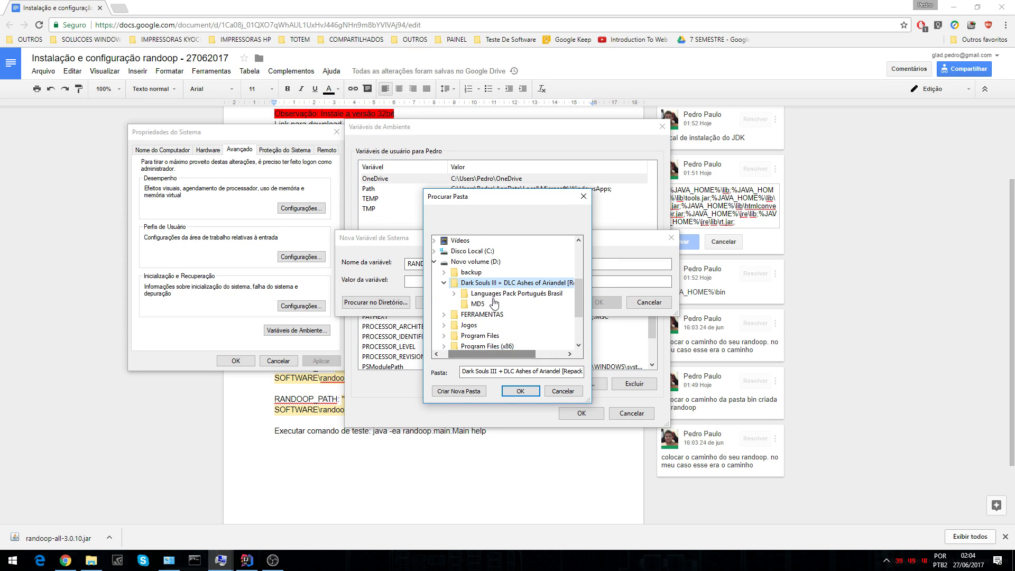
pyautogui.click(481, 315)
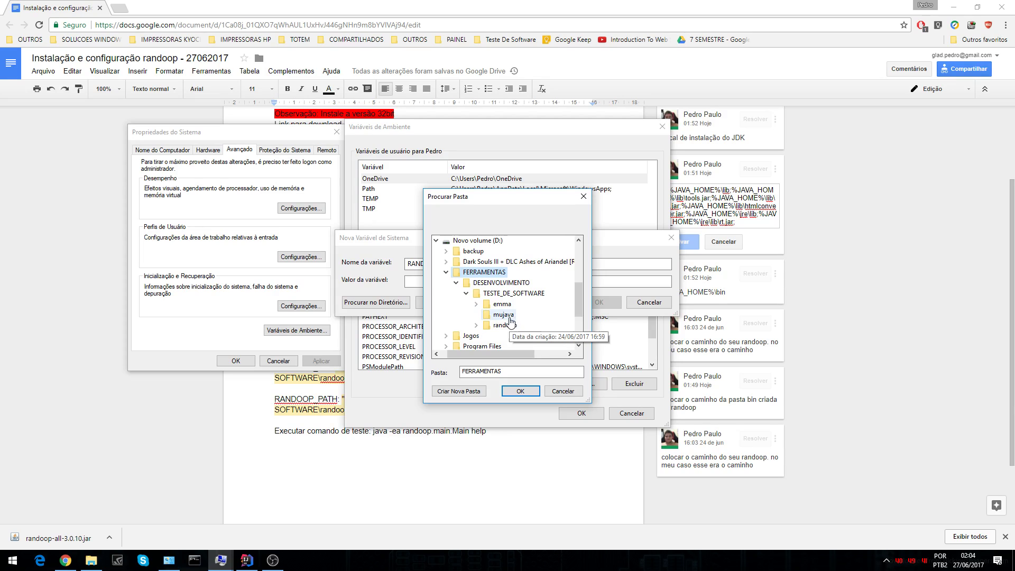
pyautogui.doubleClick(504, 325)
pyautogui.click(506, 336)
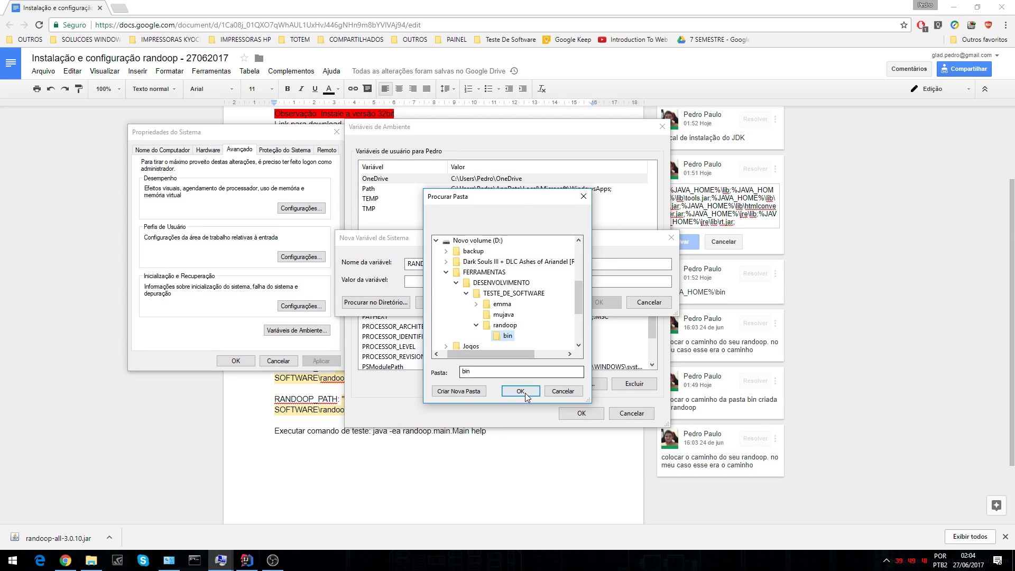
pyautogui.click(521, 392)
pyautogui.click(599, 302)
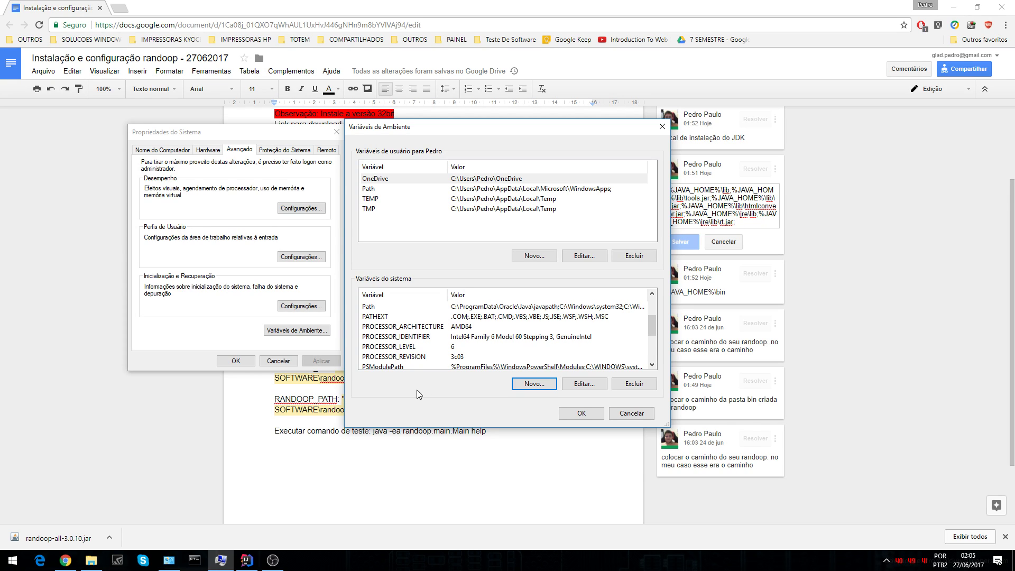
# Copy the folder path D:\FERRAMENTAS\DESENVOLVIMENTO\TESTE_DE_SOFTWARE\randoop\ from the RANDOOP_JAR variable's value and close that variable.
pyautogui.click(652, 364)
pyautogui.click(652, 364)
pyautogui.click(652, 364)
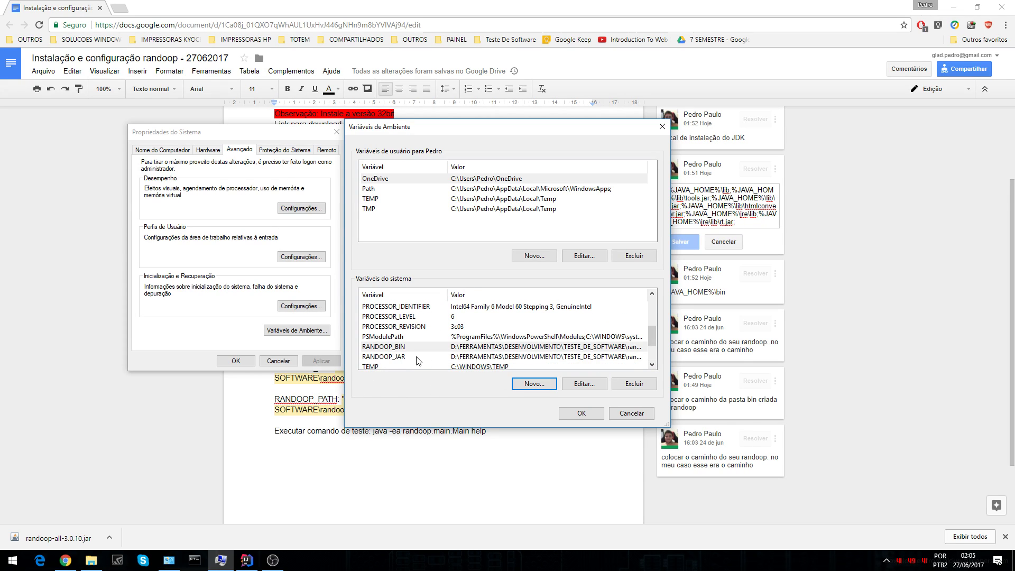
pyautogui.click(389, 358)
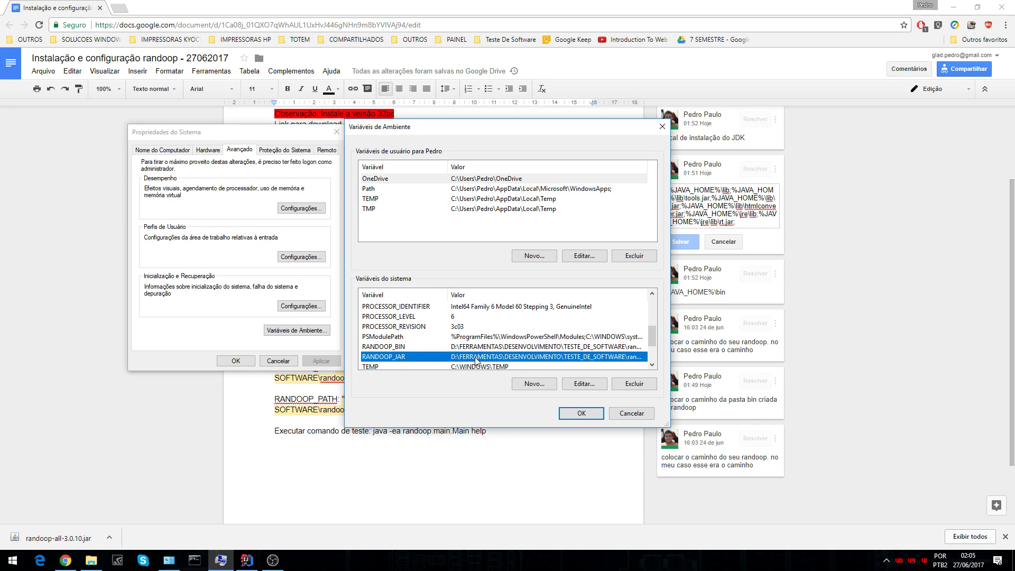
pyautogui.doubleClick(549, 357)
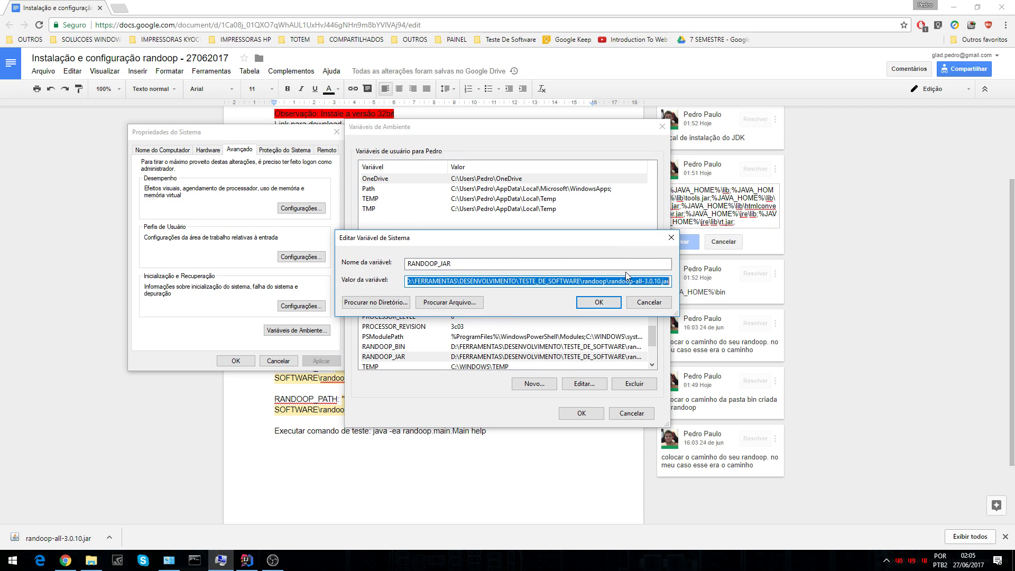
pyautogui.click(608, 281)
pyautogui.moveTo(607, 281); pyautogui.dragTo(492, 286)
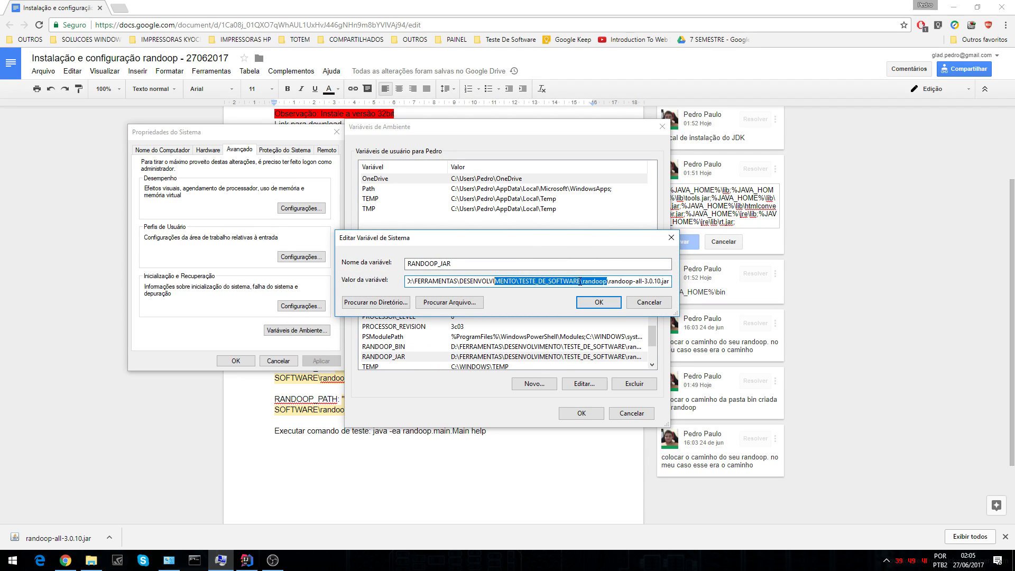
pyautogui.click(604, 281)
pyautogui.moveTo(612, 281); pyautogui.dragTo(364, 287)
pyautogui.hotkey('ctrl', 'c')
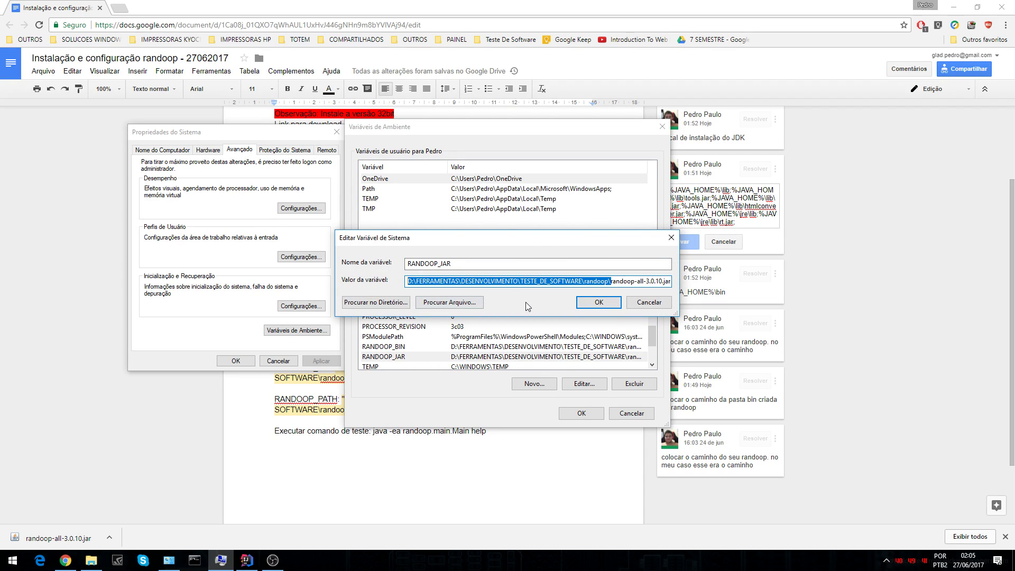
pyautogui.click(599, 302)
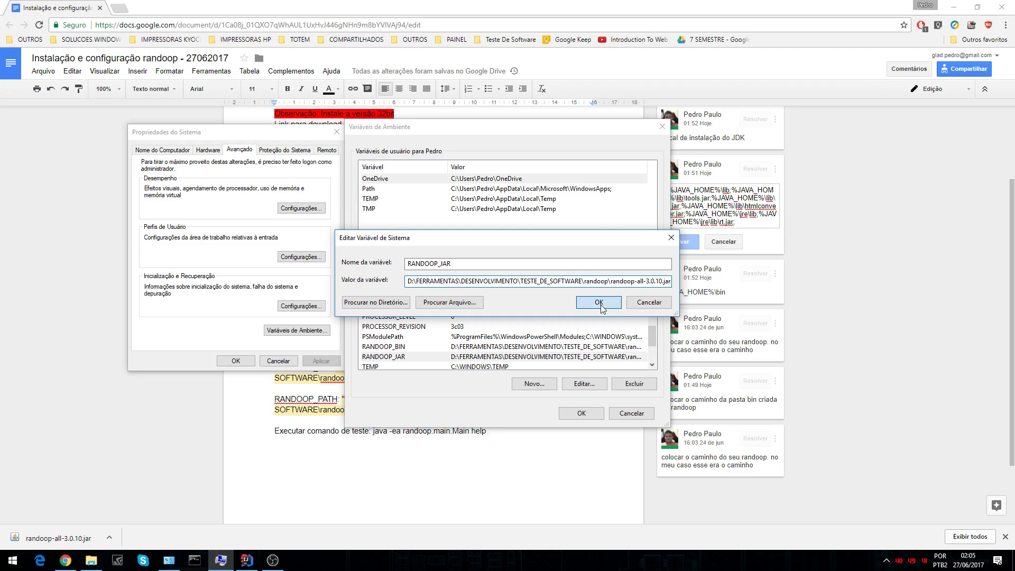
# Create a system variable RANDOOP_PATH with the copied value D:\FERRAMENTAS\DESENVOLVIMENTO\TESTE_DE_SOFTWARE\randoop\ and apply all environment variable changes.
pyautogui.click(524, 382)
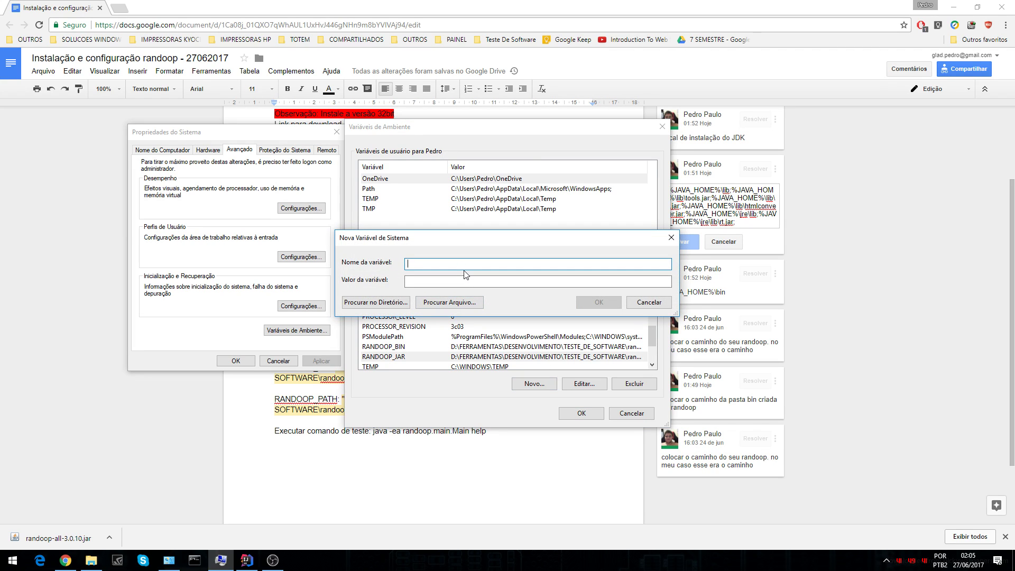
pyautogui.write('RANDOOP_PATH')
pyautogui.click(482, 278)
pyautogui.hotkey('ctrl', 'v')
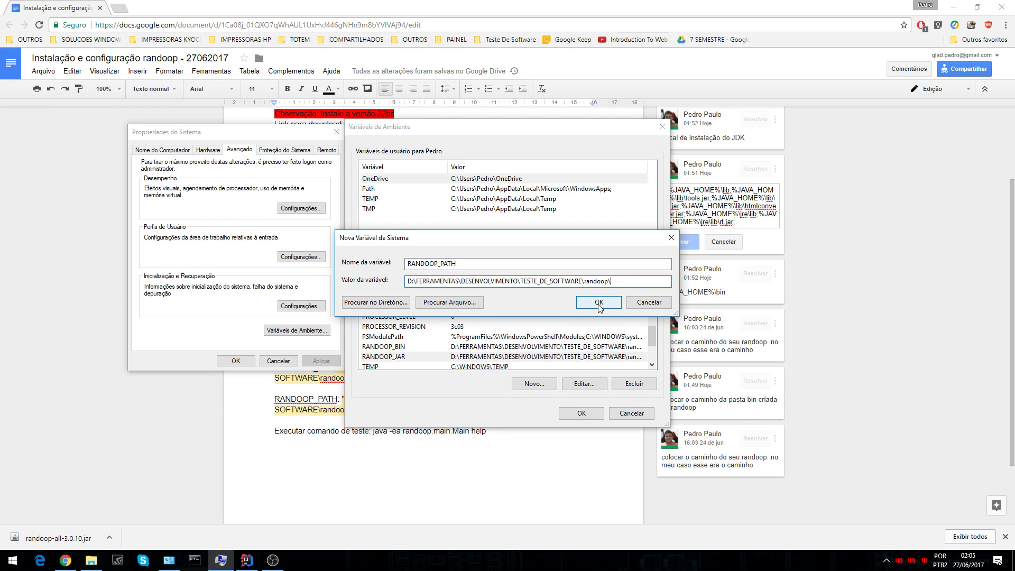
pyautogui.click(599, 302)
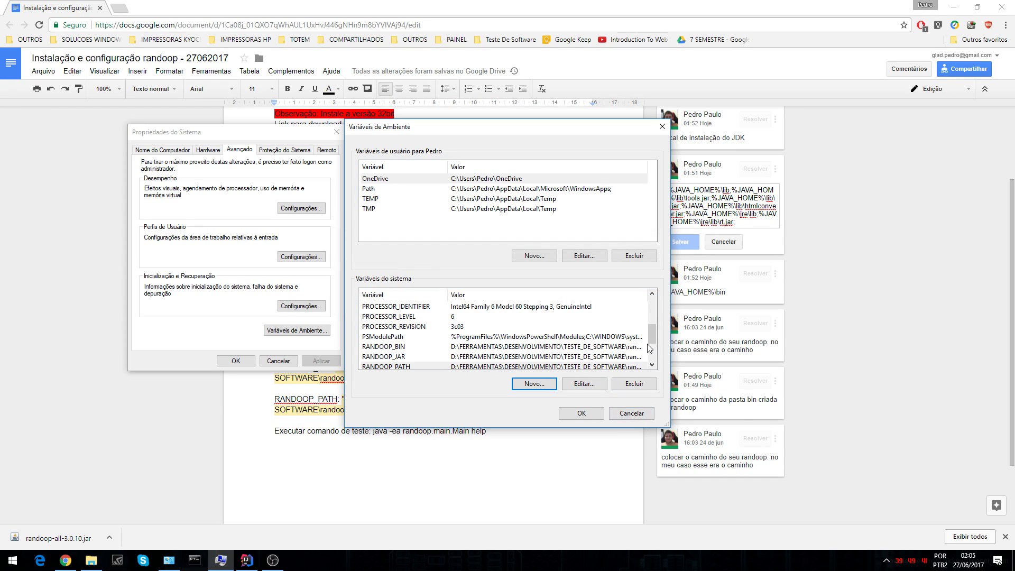
pyautogui.click(586, 413)
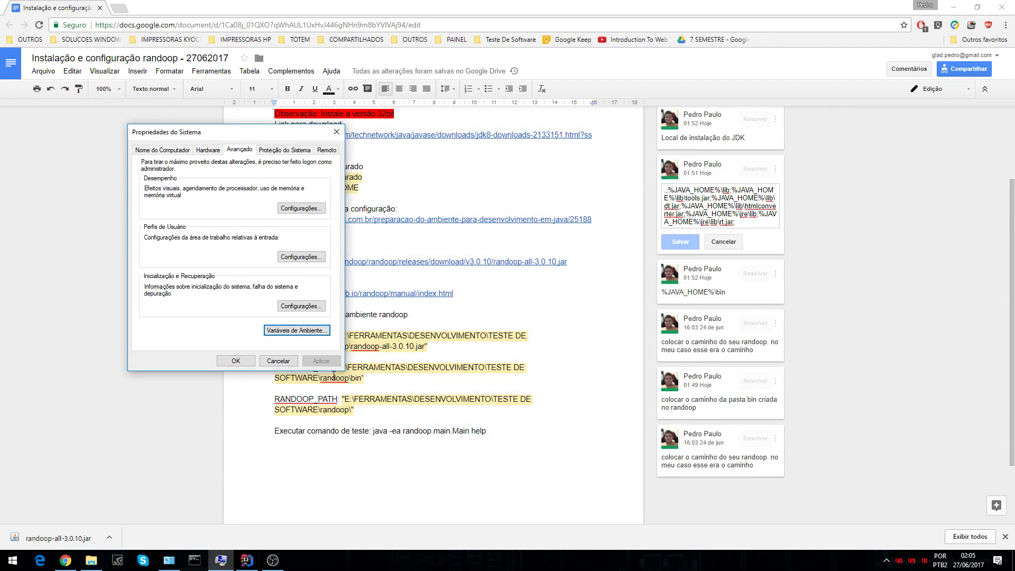
pyautogui.click(236, 361)
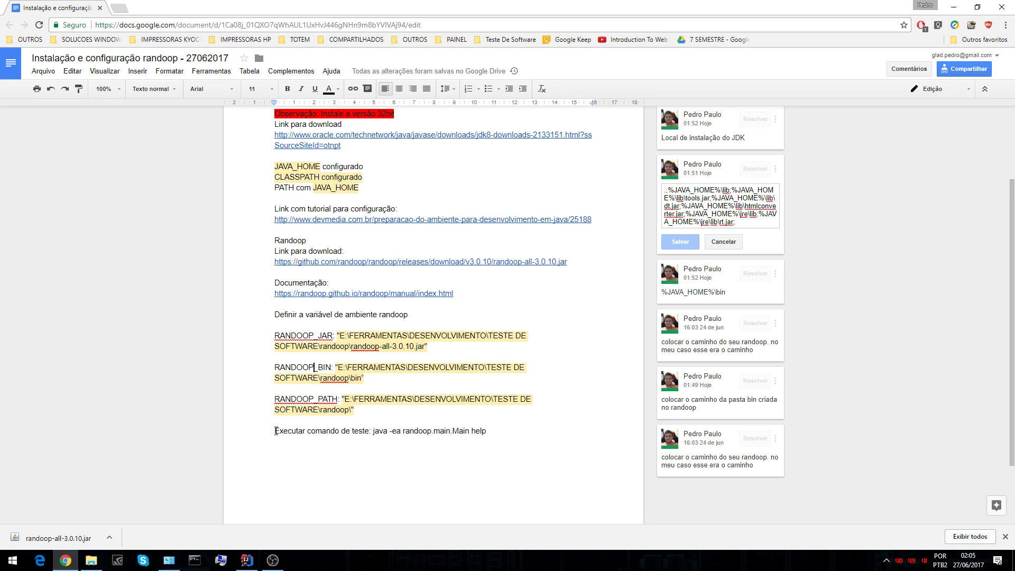
# Copy the test command line at the end of the Google Docs guide and paste it into the Command Prompt.
pyautogui.moveTo(275, 430)
pyautogui.mouseDown()
pyautogui.moveTo(489, 433)
pyautogui.moveTo(274, 429)
pyautogui.mouseUp()
pyautogui.press('super+c')
pyautogui.click(490, 432)
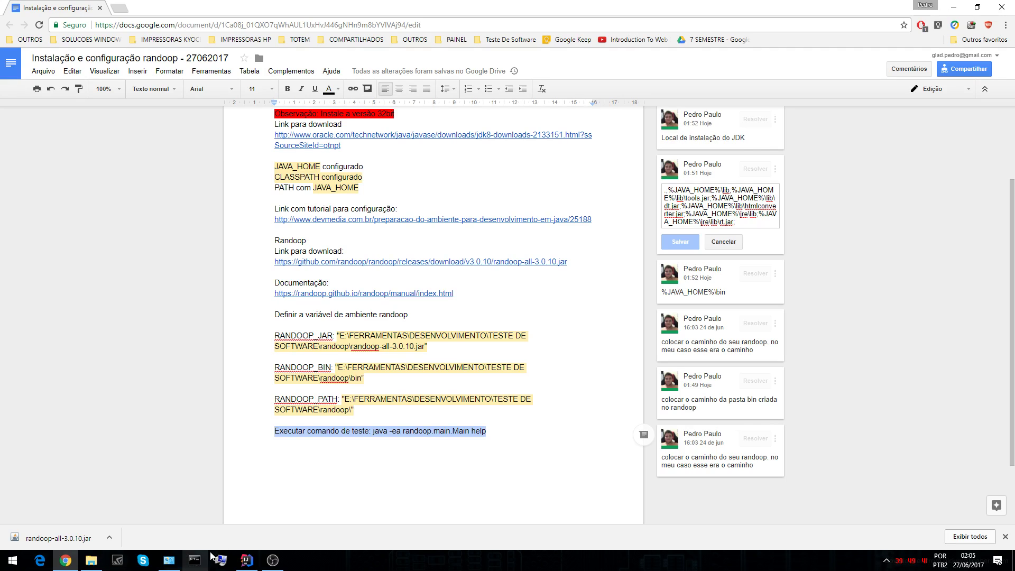
pyautogui.click(198, 565)
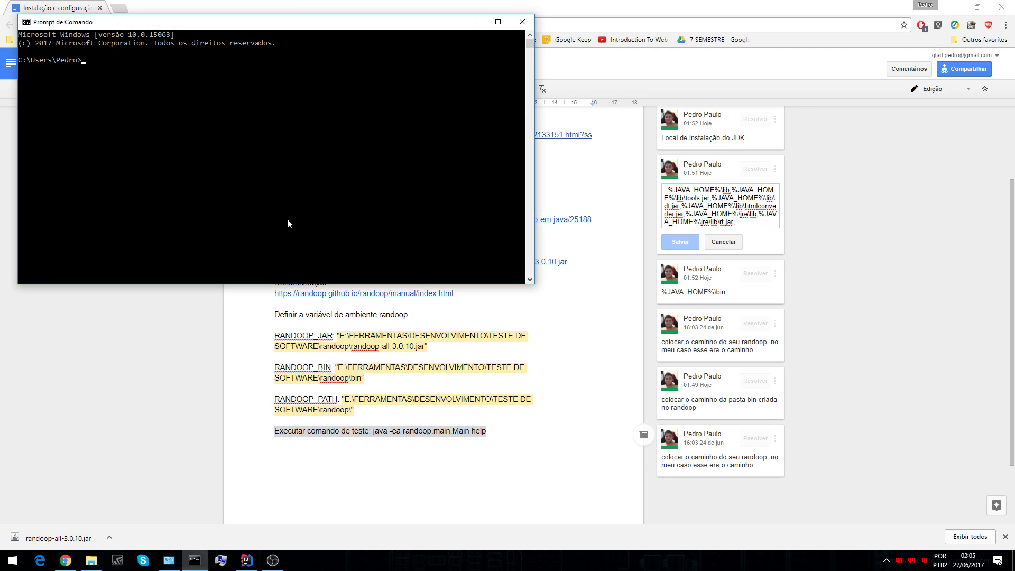
pyautogui.rightClick(362, 212)
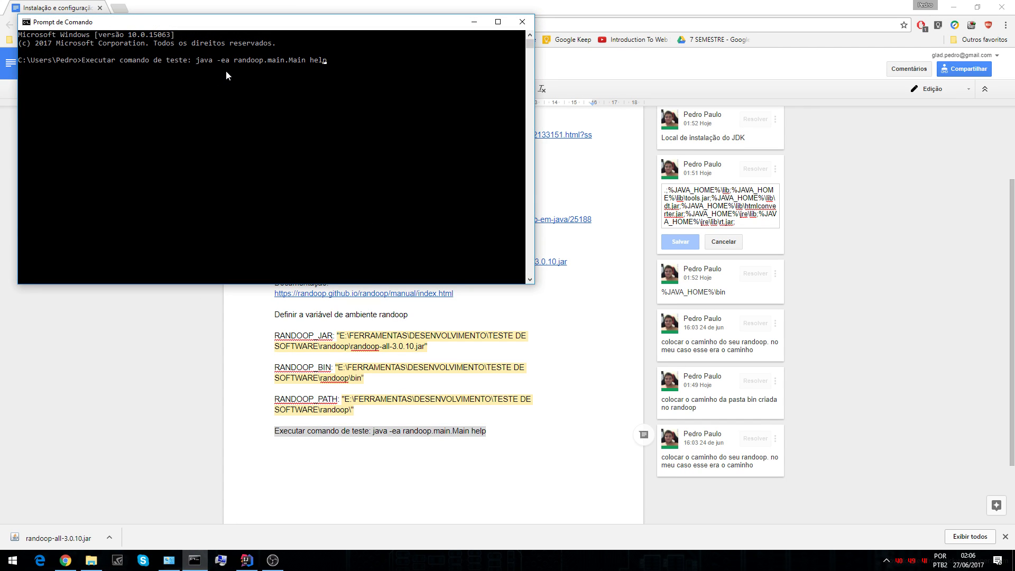
# Remove the leading text "Executar comando de teste: " from the pasted line and run java -ea randoop.main.Main help.
pyautogui.press('BackSpace')
pyautogui.press('BackSpace')
pyautogui.press('BackSpace')
pyautogui.press('BackSpace')
pyautogui.press('BackSpace')
pyautogui.press('BackSpace')
pyautogui.press('BackSpace')
pyautogui.press('BackSpace')
pyautogui.press('BackSpace')
pyautogui.press('BackSpace')
pyautogui.press('BackSpace')
pyautogui.press('BackSpace')
pyautogui.press('BackSpace')
pyautogui.press('BackSpace')
pyautogui.press('BackSpace')
pyautogui.press('BackSpace')
pyautogui.press('BackSpace')
pyautogui.press('BackSpace')
pyautogui.press('BackSpace')
pyautogui.press('BackSpace')
pyautogui.press('BackSpace')
pyautogui.press('BackSpace')
pyautogui.press('BackSpace')
pyautogui.press('BackSpace')
pyautogui.press('BackSpace')
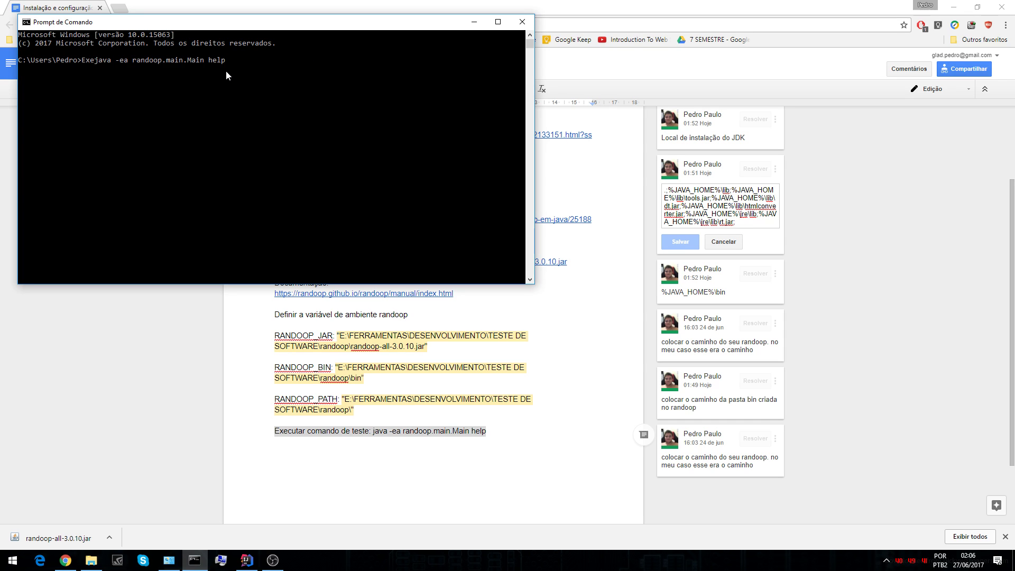
pyautogui.press('Return')
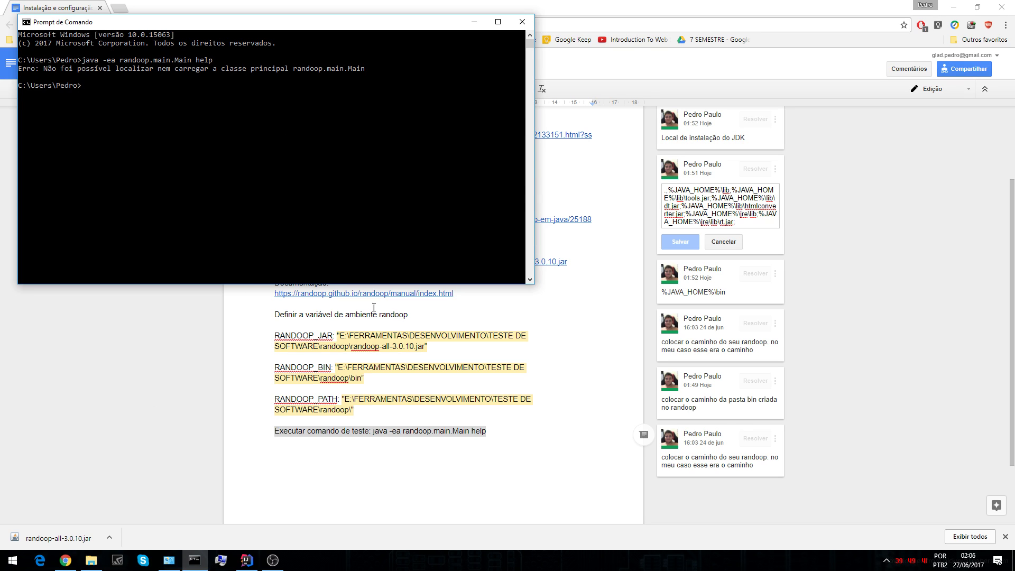
# Return to the guide in Google Docs and examine the RANDOOP_JAR and RANDOOP_BIN variable names.
pyautogui.click(365, 421)
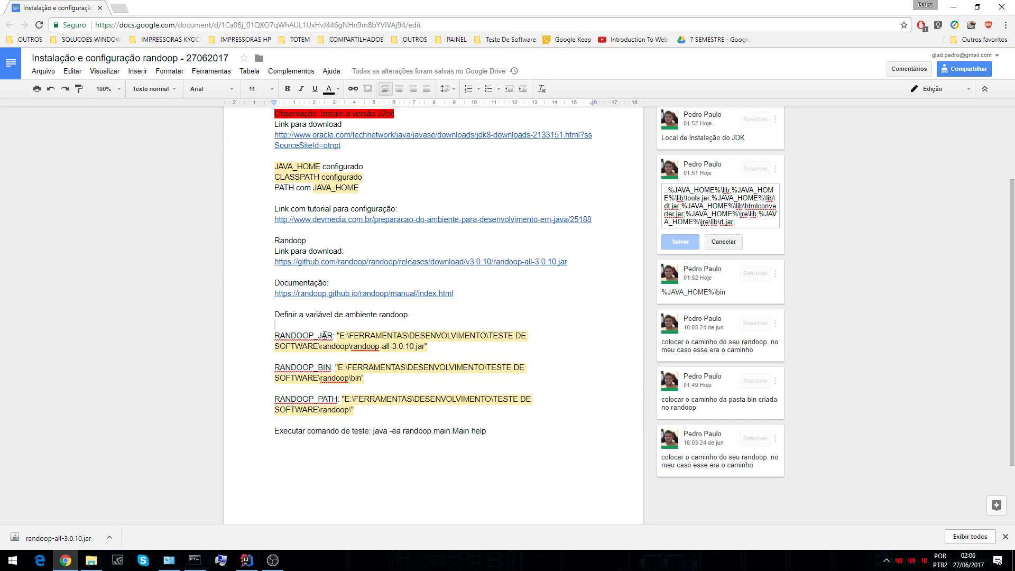
pyautogui.moveTo(283, 337); pyautogui.dragTo(333, 338)
pyautogui.moveTo(290, 367); pyautogui.dragTo(326, 368)
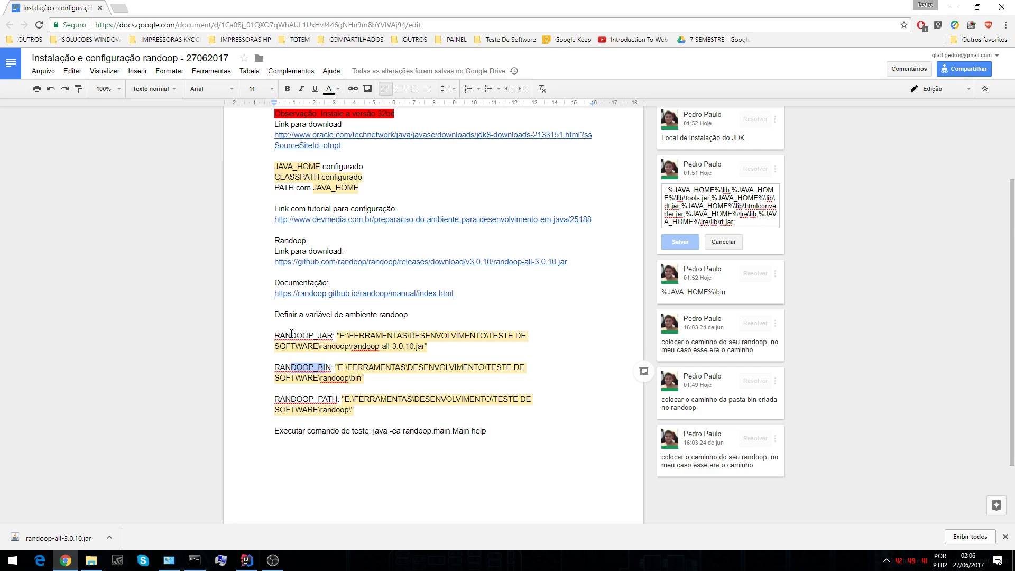
pyautogui.moveTo(291, 336); pyautogui.dragTo(333, 338)
pyautogui.moveTo(286, 367); pyautogui.dragTo(333, 366)
pyautogui.moveTo(291, 337); pyautogui.dragTo(331, 370)
pyautogui.moveTo(291, 337); pyautogui.dragTo(317, 338)
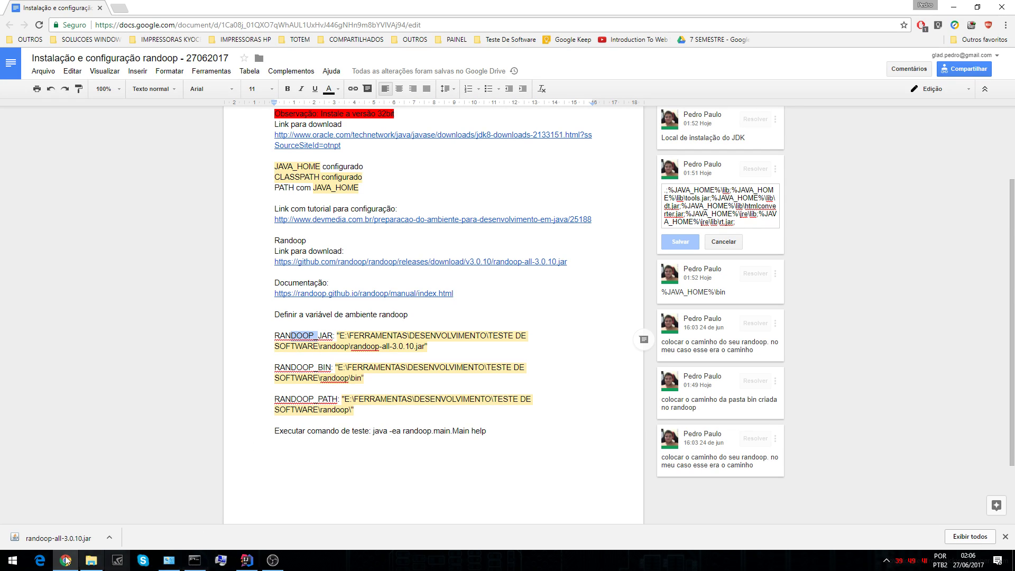
# Reopen the environment variables from the Windows system properties and check the path stored in JAVA_HOME.
pyautogui.click(221, 560)
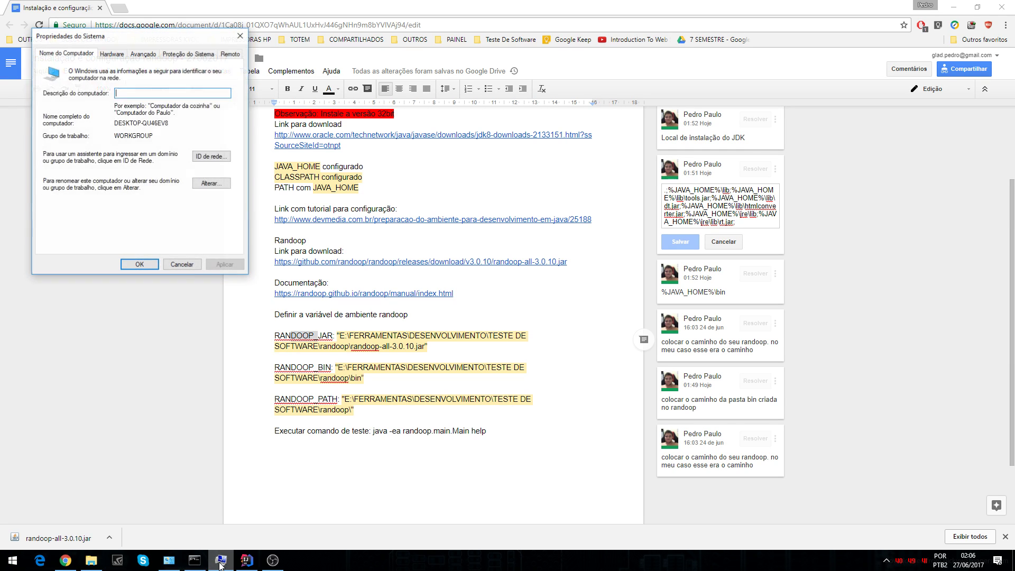
pyautogui.click(147, 57)
pyautogui.click(201, 234)
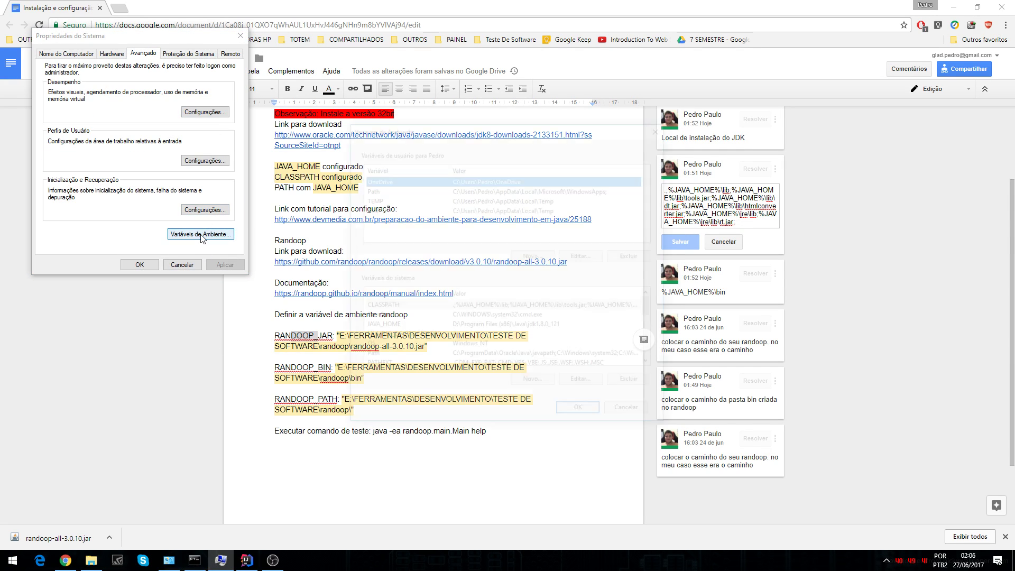
pyautogui.doubleClick(392, 330)
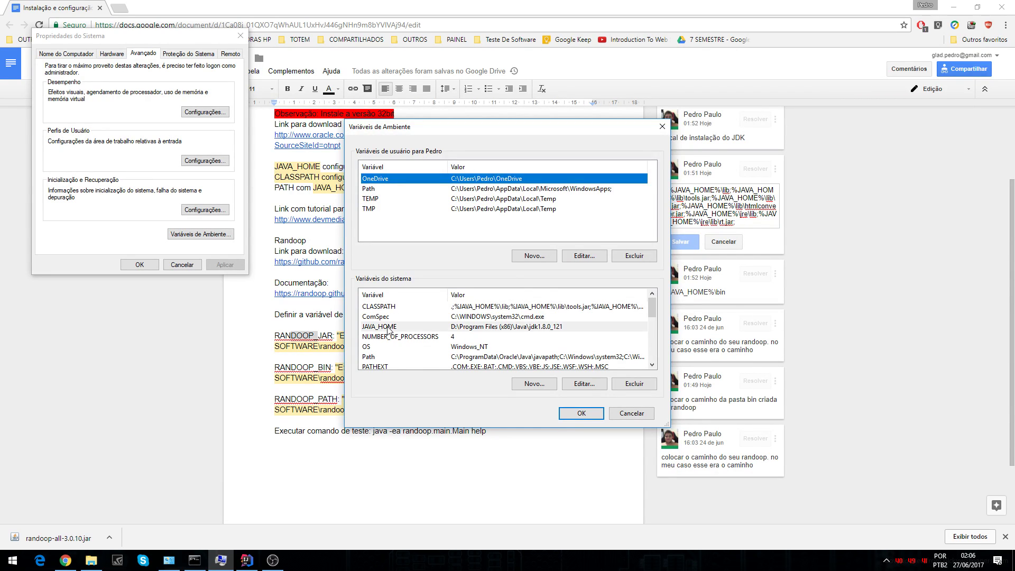
pyautogui.click(535, 283)
pyautogui.hotkey('shift', 'Left')
pyautogui.hotkey('shift', 'Left')
pyautogui.hotkey('shift', 'Left')
pyautogui.hotkey('shift', 'Left')
pyautogui.hotkey('shift', 'Left')
pyautogui.hotkey('shift', 'Left')
pyautogui.hotkey('shift', 'Left')
pyautogui.hotkey('shift', 'Left')
pyautogui.moveTo(487, 281); pyautogui.dragTo(399, 286)
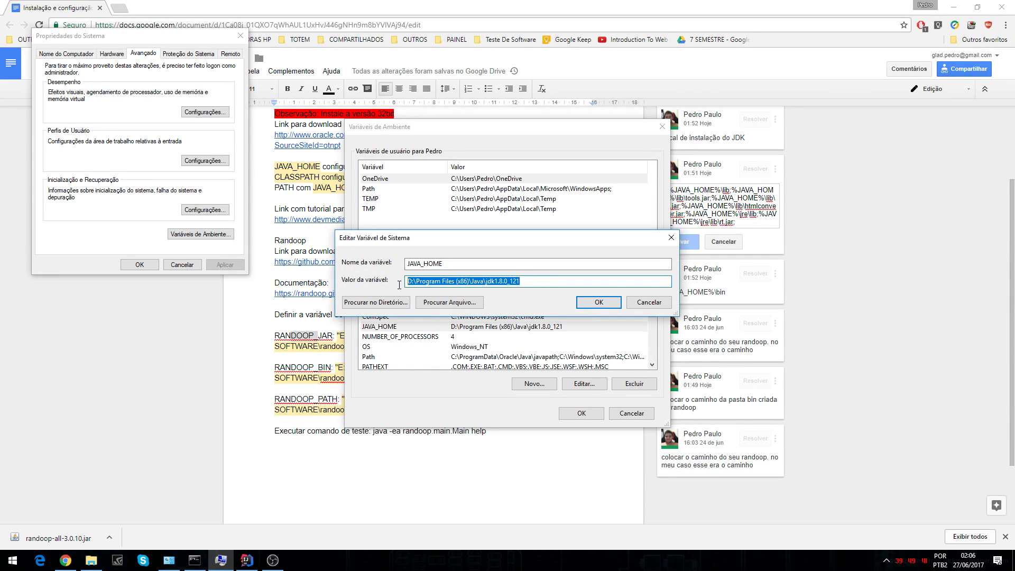
pyautogui.click(599, 302)
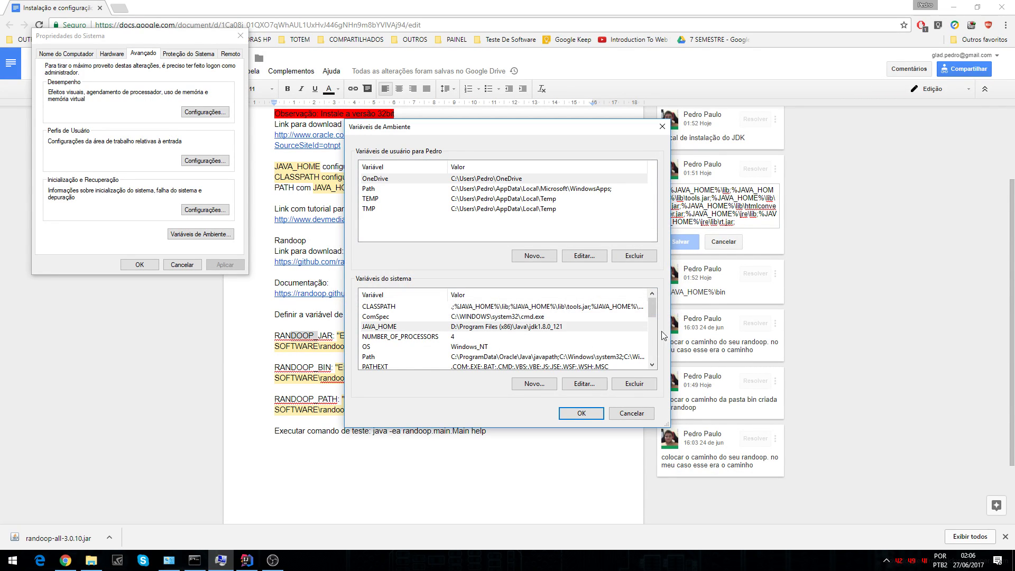
# Open the system Path variable and check its %JAVA_HOME%\bin entry.
pyautogui.scroll(-1, 651, 315)
pyautogui.doubleClick(478, 326)
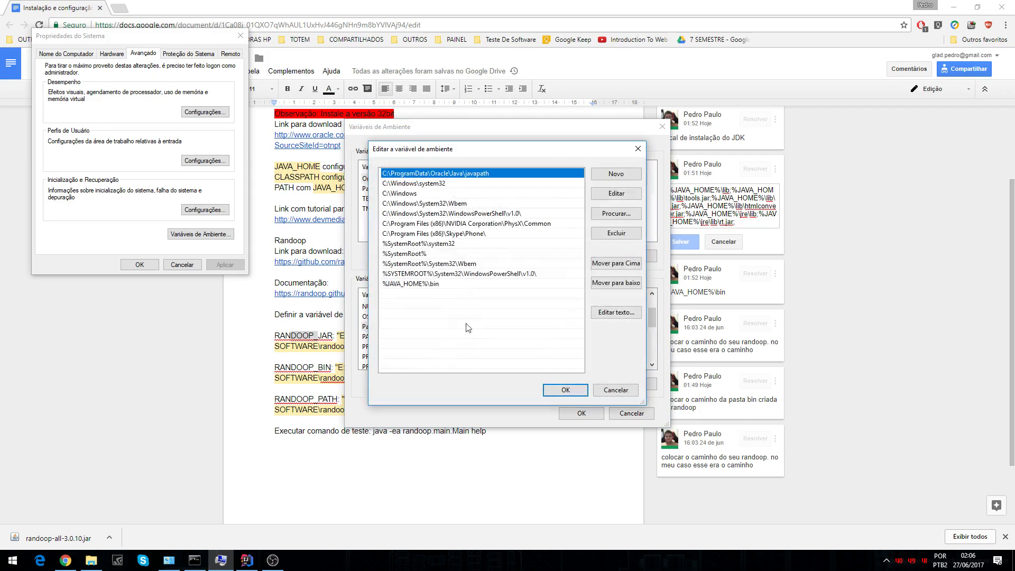
pyautogui.click(443, 284)
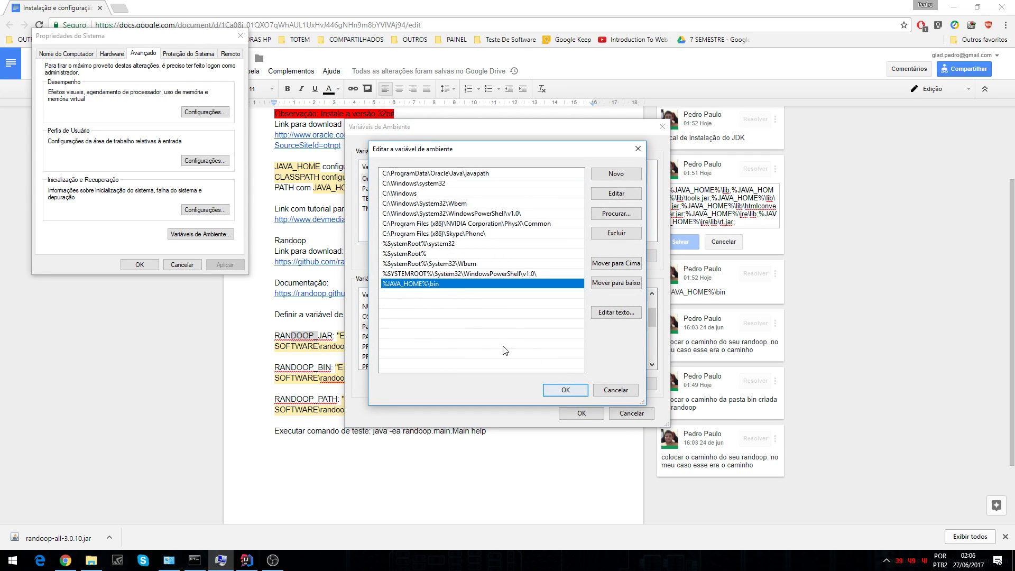
pyautogui.click(565, 389)
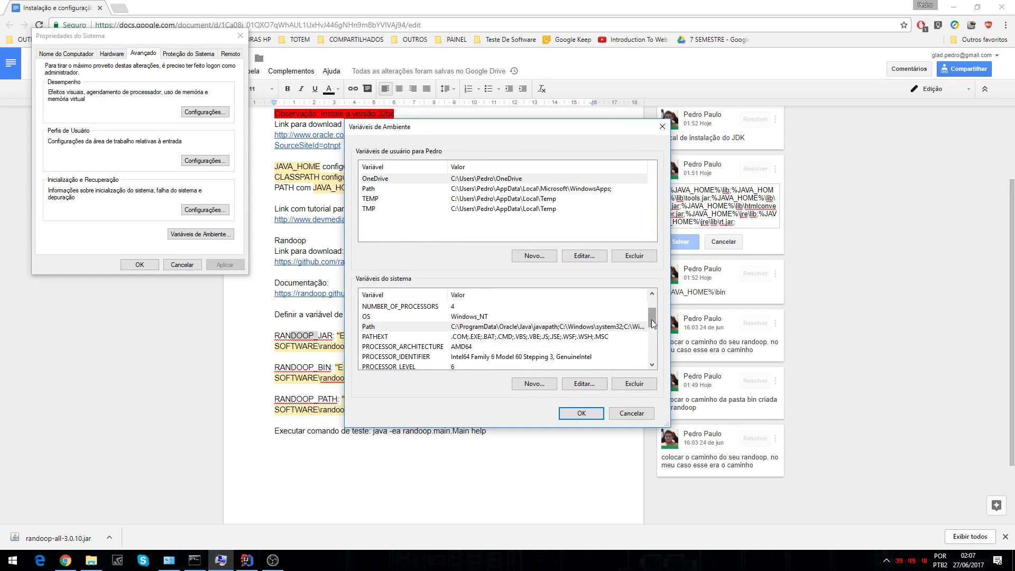
# Open the CLASSPATH system variable for editing and look through its whole value.
pyautogui.scroll(1, 651, 303)
pyautogui.click(506, 309)
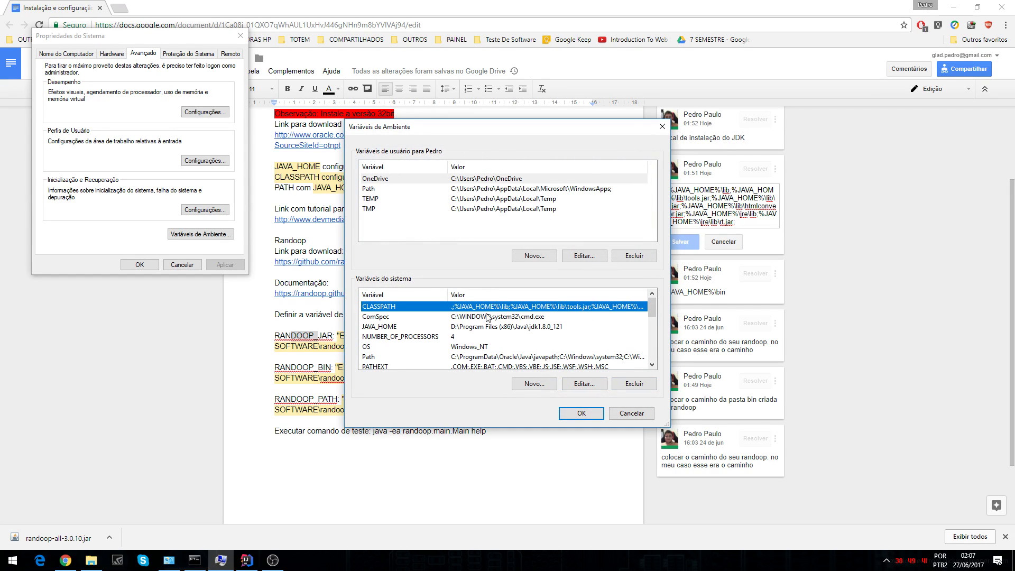
pyautogui.doubleClick(484, 306)
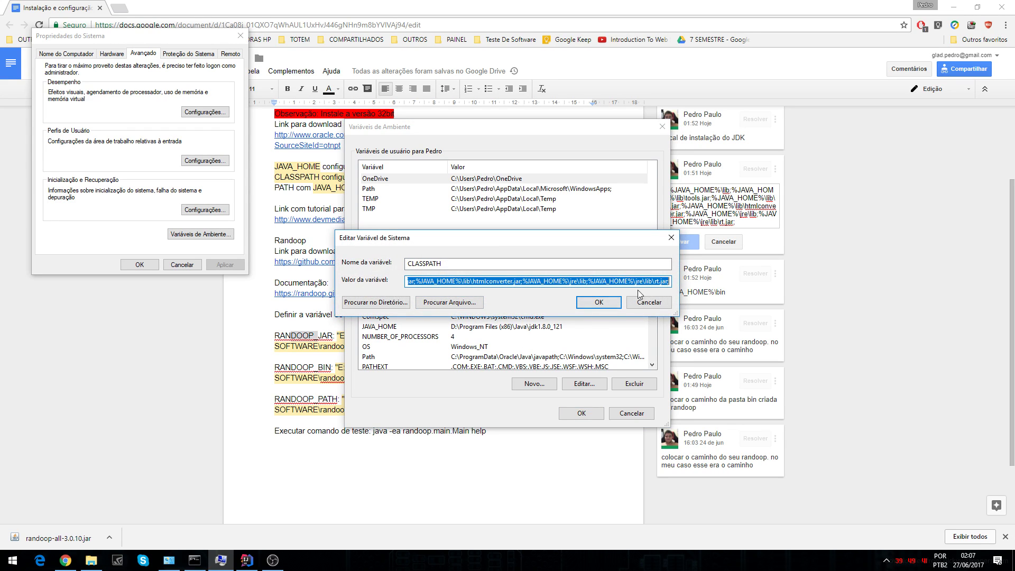
pyautogui.click(660, 283)
pyautogui.moveTo(667, 281); pyautogui.dragTo(406, 284)
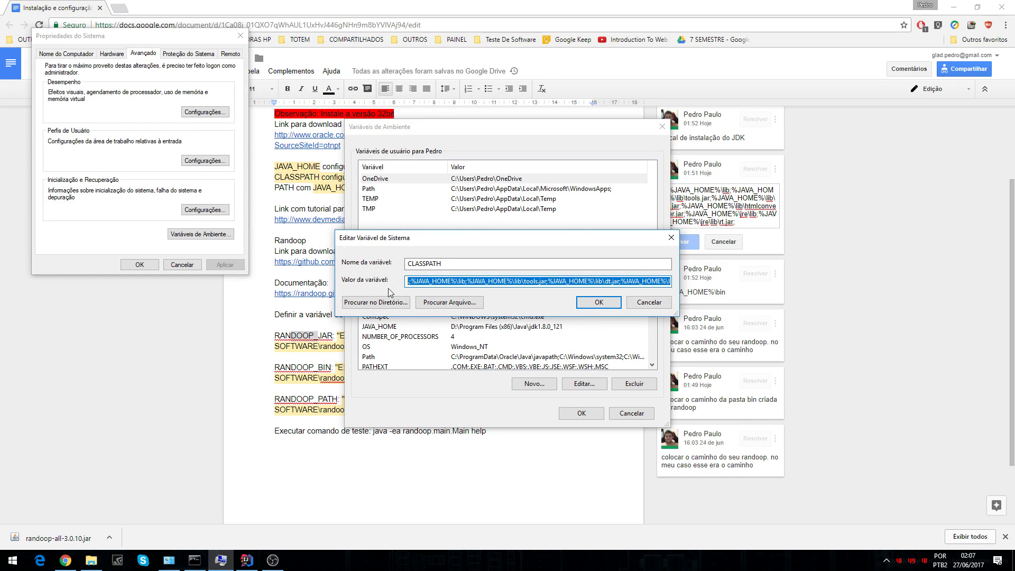
# Switch to the Google Docs guide and check the Randoop variable names listed under the environment variable section.
pyautogui.click(314, 336)
pyautogui.click(300, 324)
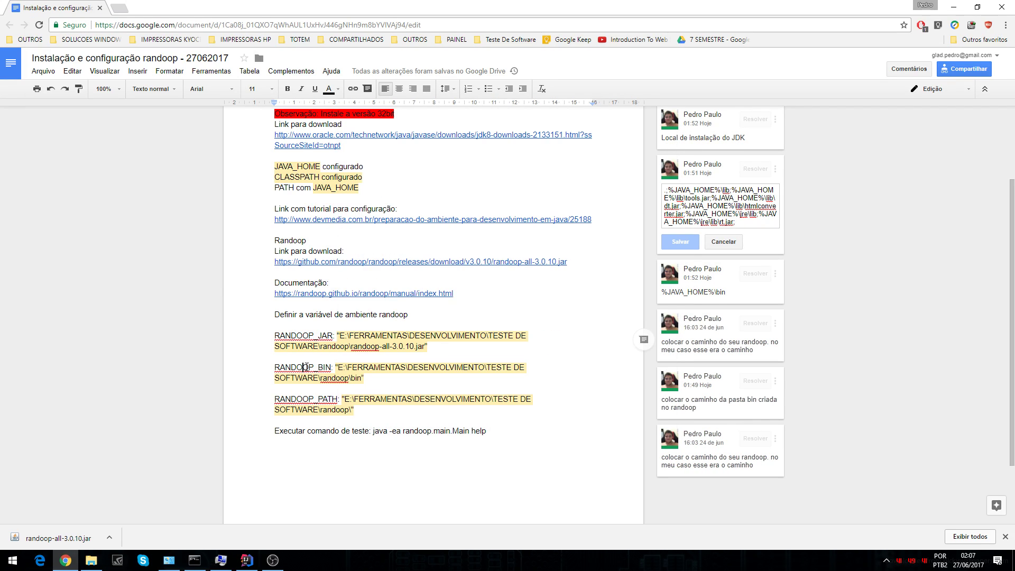
pyautogui.doubleClick(300, 325)
pyautogui.scroll(2, 347, 311)
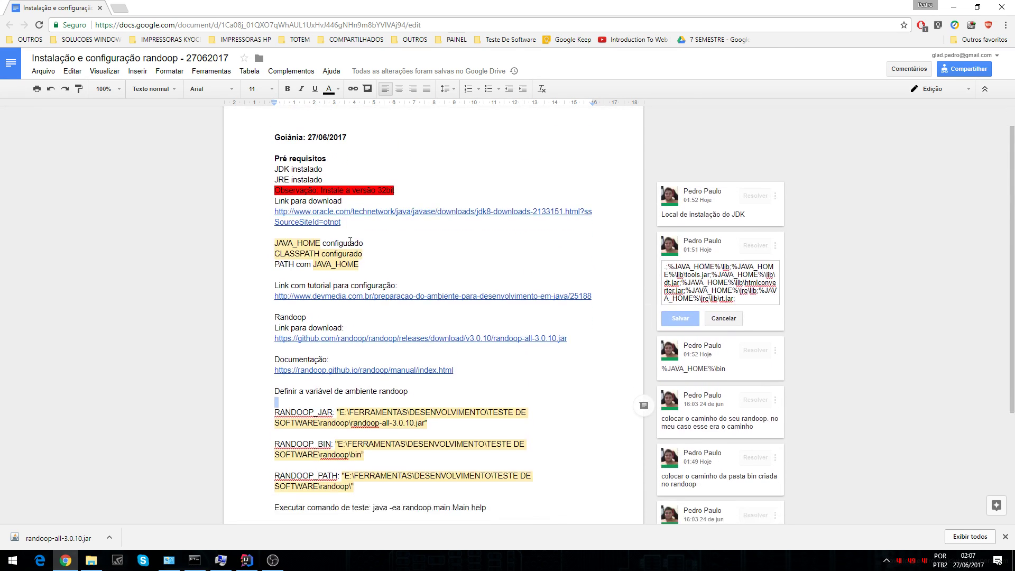
pyautogui.scroll(-3, 350, 241)
pyautogui.click(319, 270)
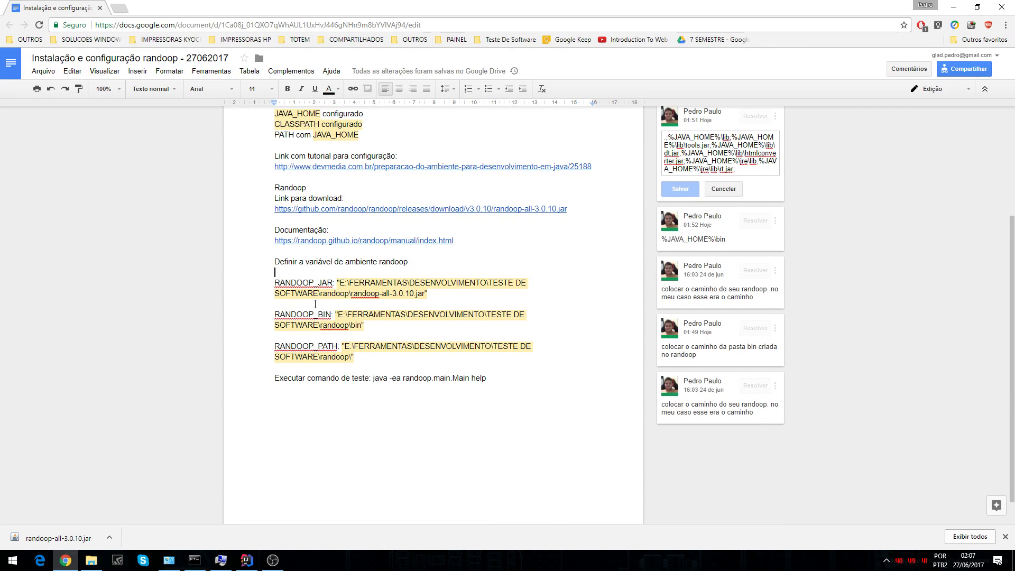
pyautogui.click(195, 560)
pyautogui.click(196, 561)
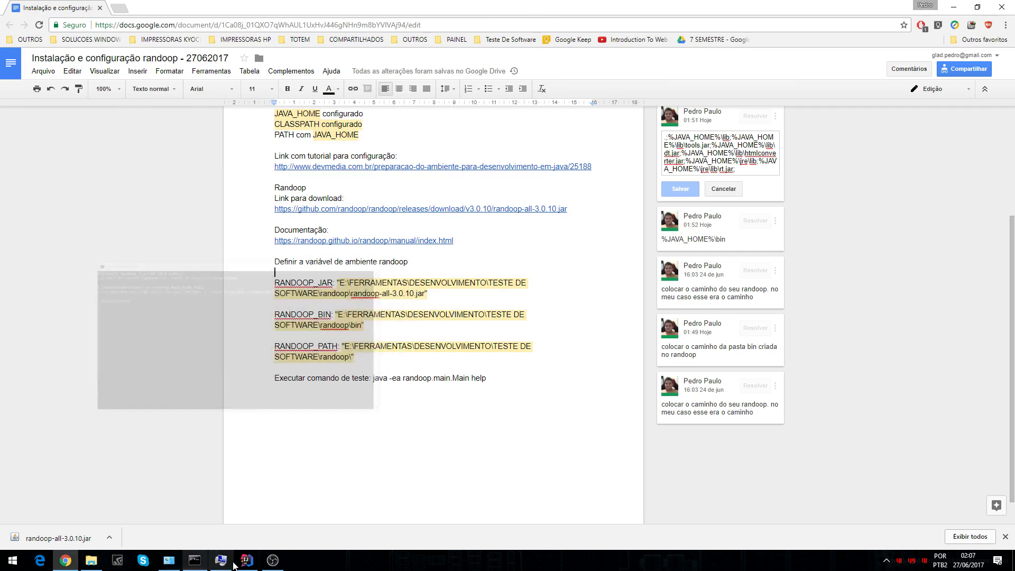
# Append %RANDOOP_JAR%;%RANDOOP_BIN%; to the end of the CLASSPATH system variable and save the environment variables.
pyautogui.click(226, 560)
pyautogui.moveTo(647, 281); pyautogui.dragTo(705, 281)
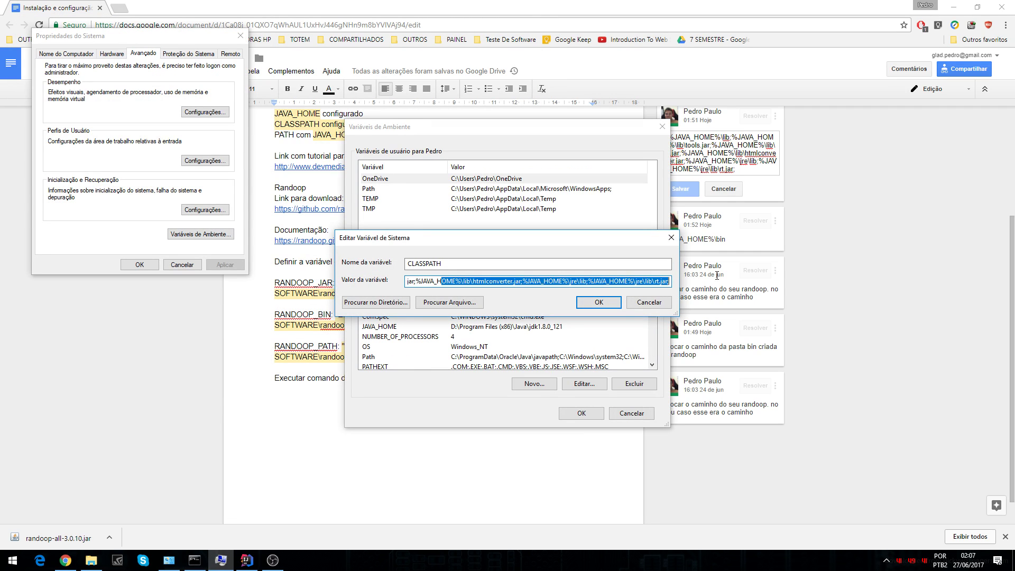
pyautogui.click(667, 281)
pyautogui.moveTo(543, 242); pyautogui.dragTo(638, 198)
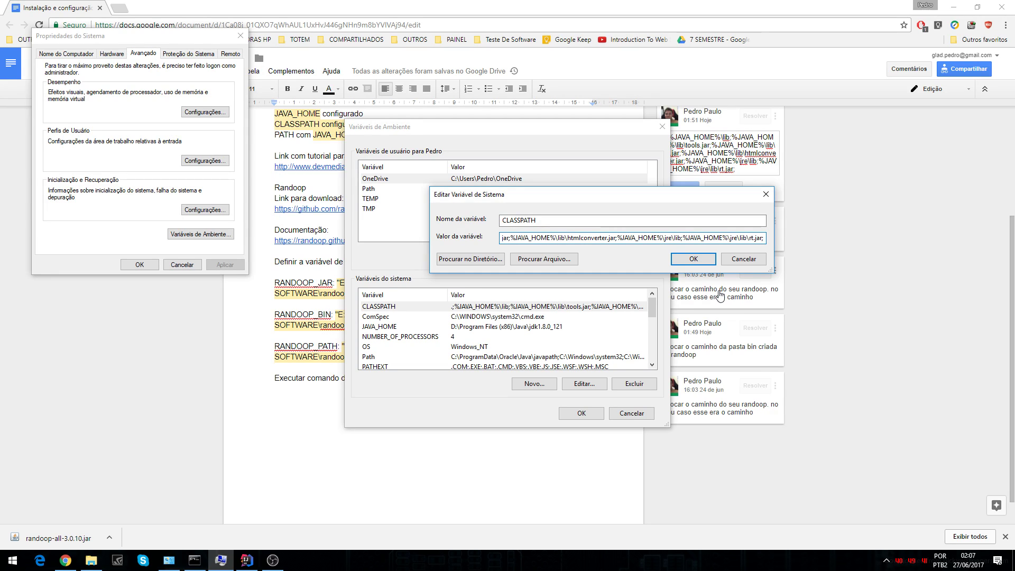
pyautogui.write('%\\j')
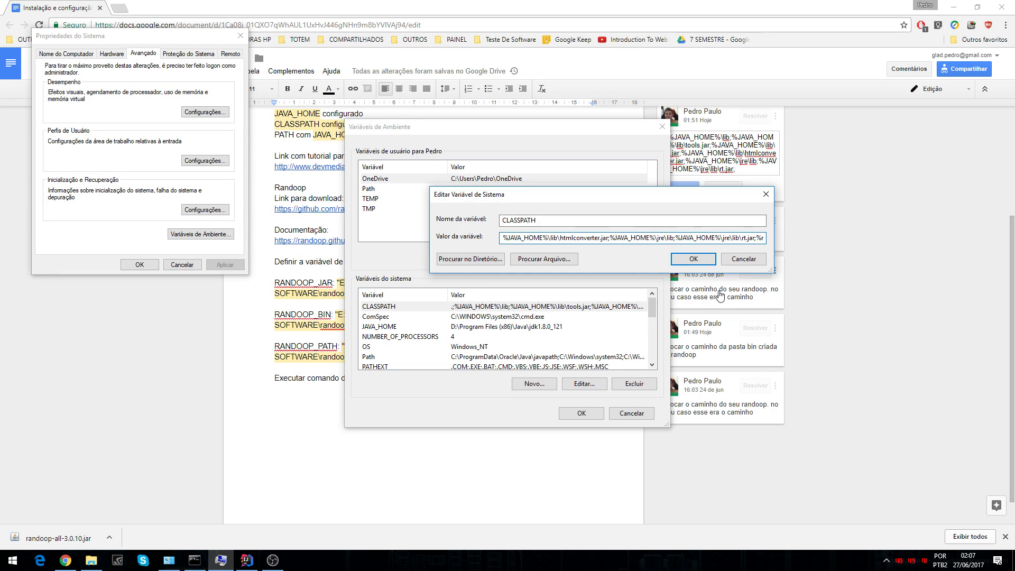
pyautogui.write('re\\lib\\rt.jar;%RAN')
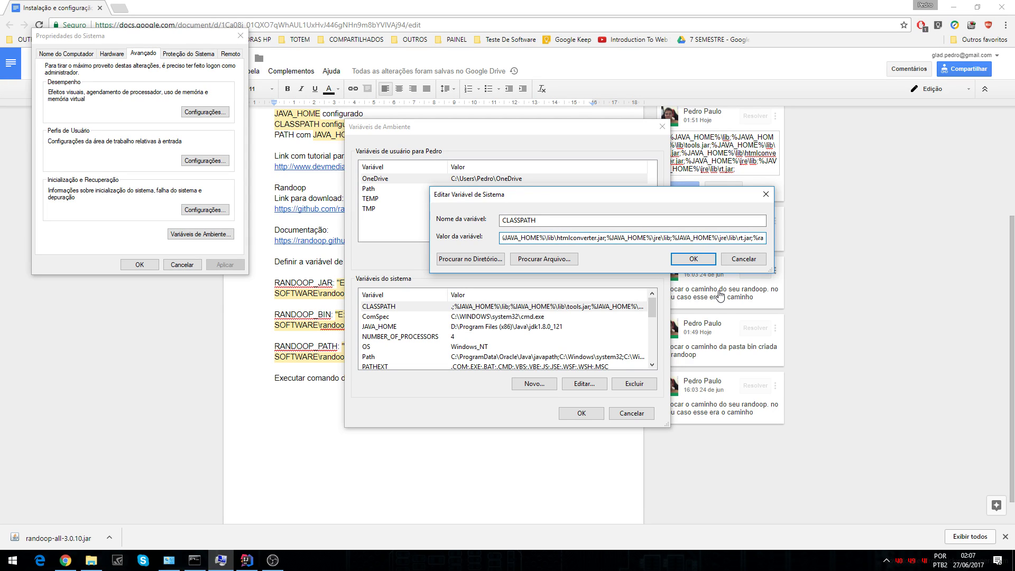
pyautogui.write('DOOP_JAR')
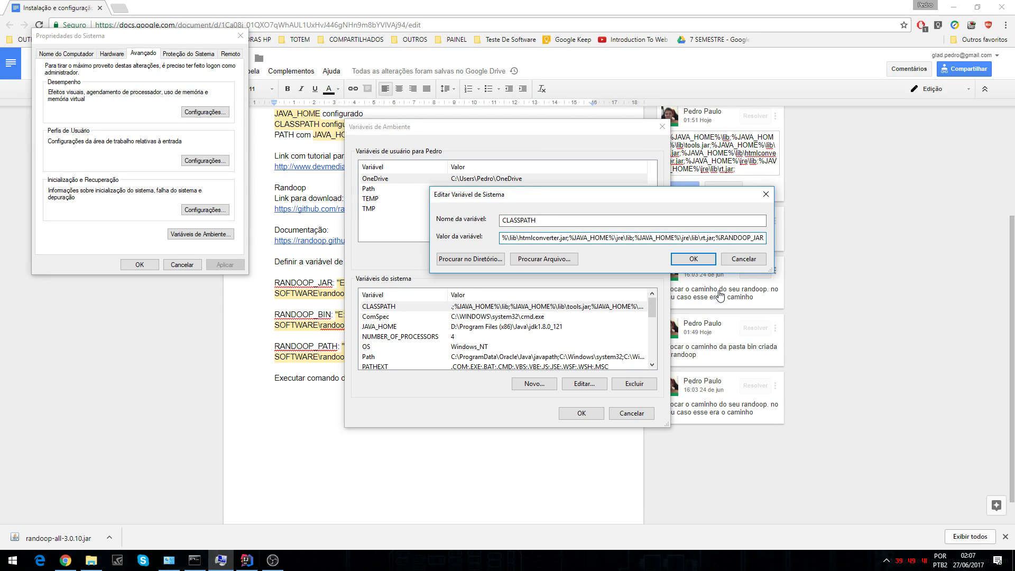
pyautogui.write('%;')
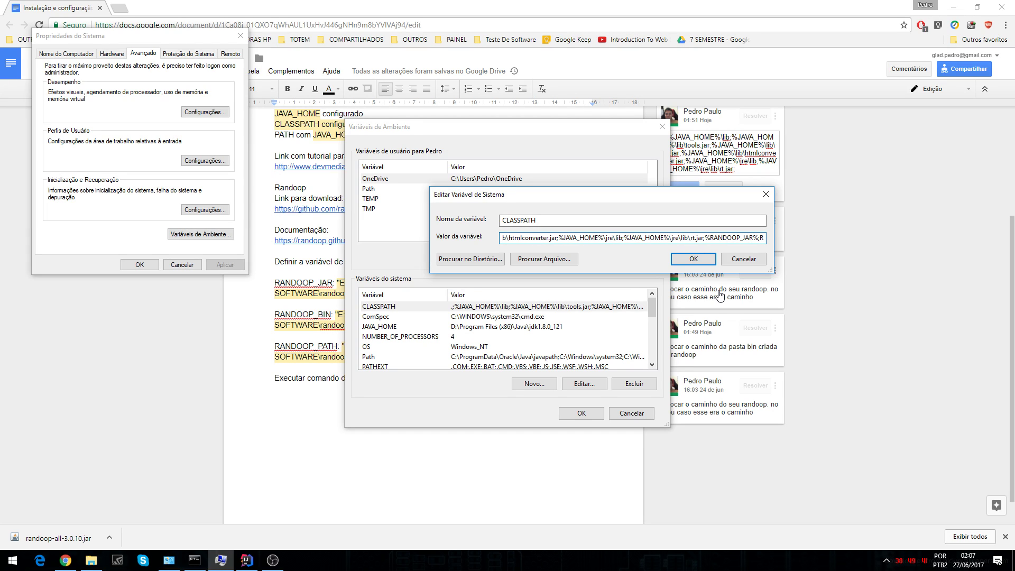
pyautogui.write('%RANDOOP')
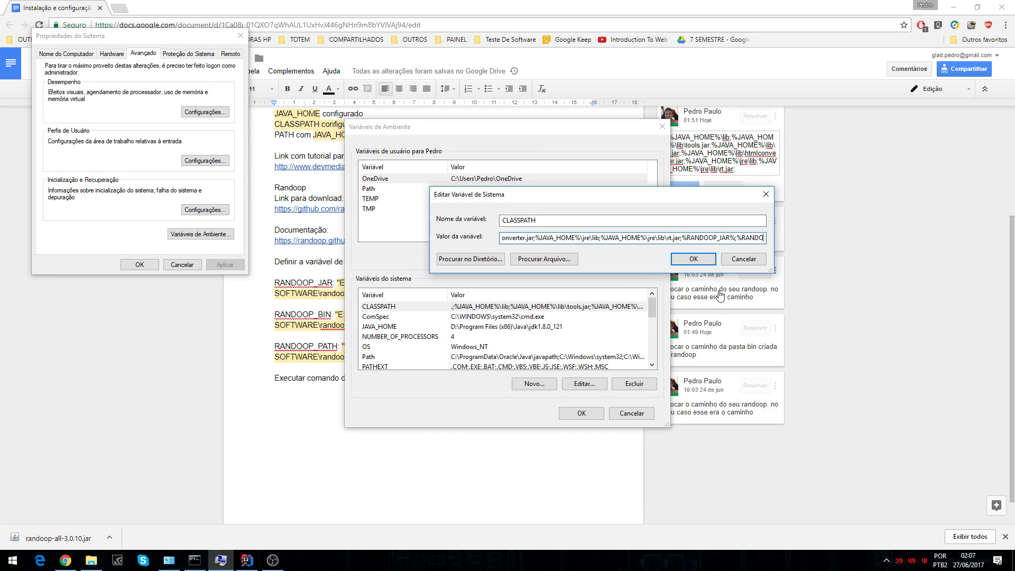
pyautogui.write('_BIN')
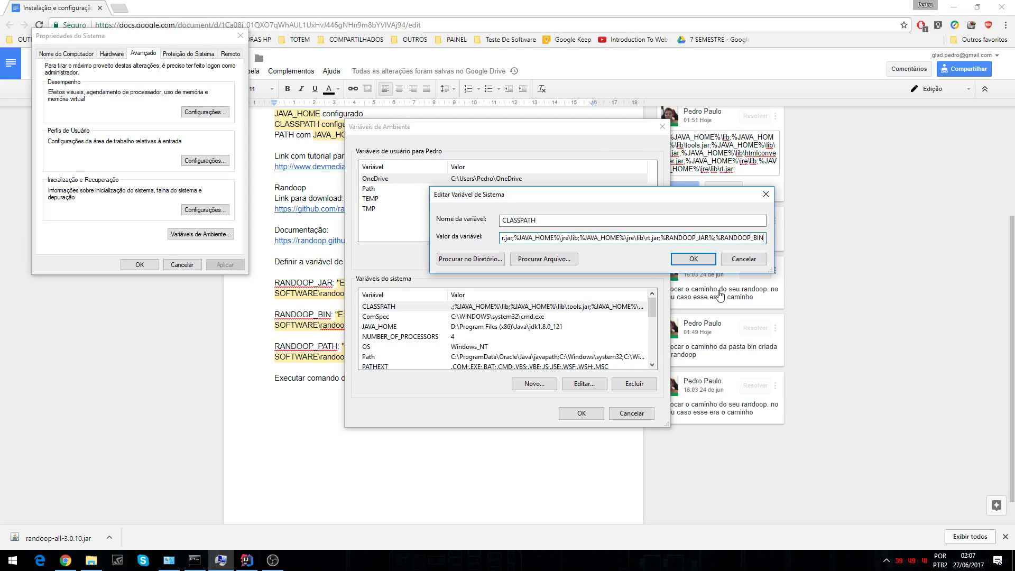
pyautogui.write('%')
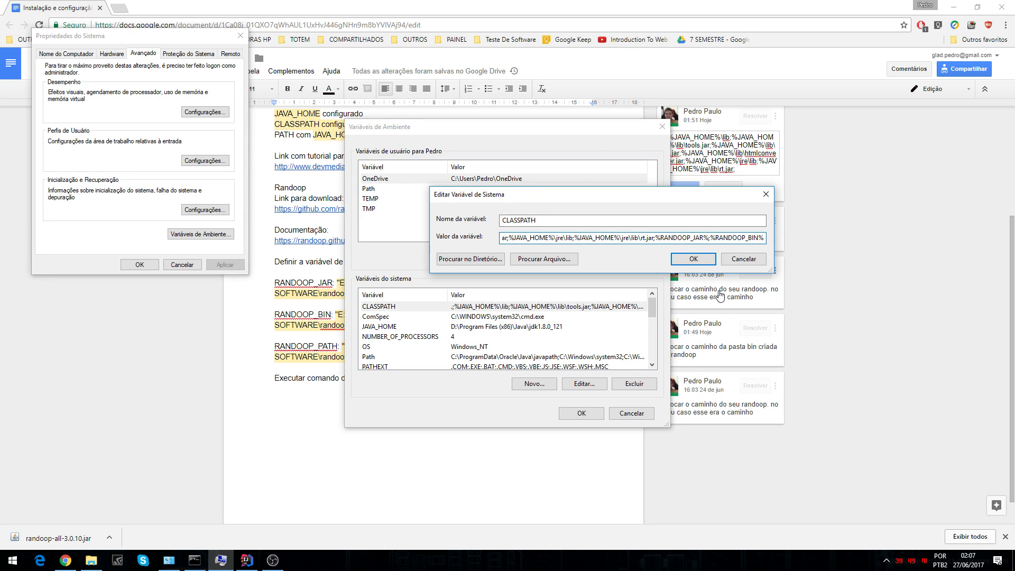
pyautogui.write(';')
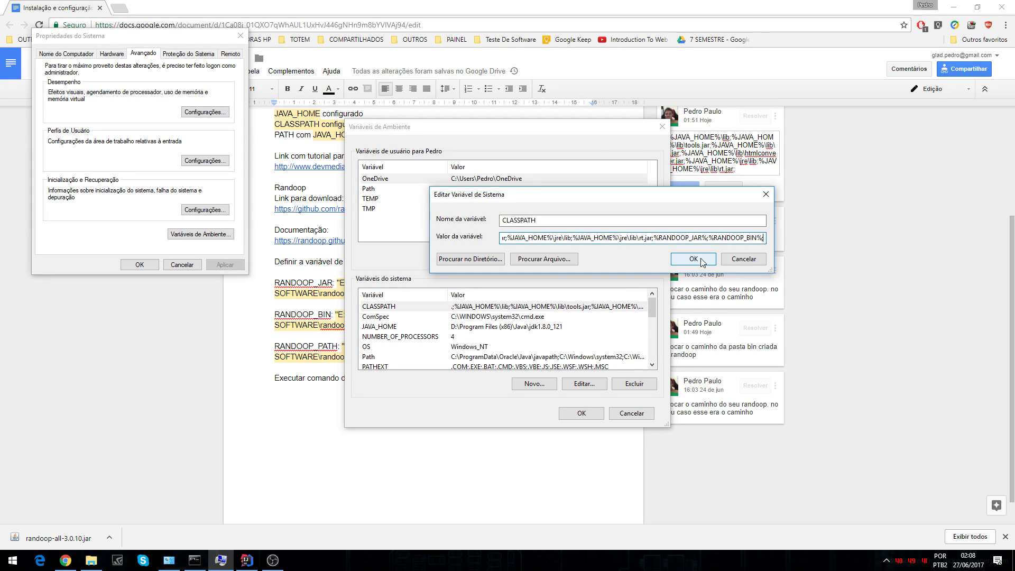
pyautogui.click(693, 259)
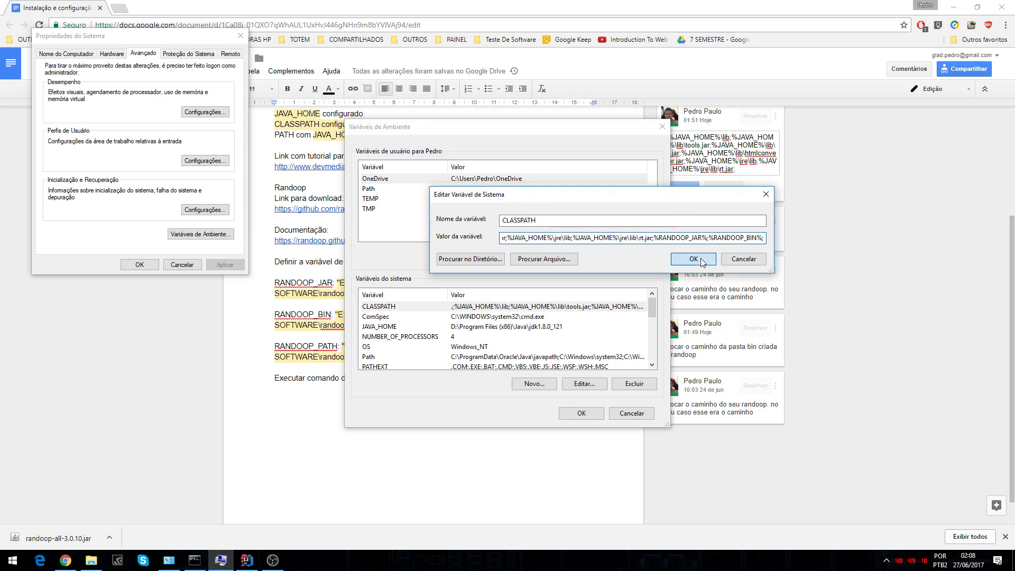
pyautogui.click(585, 417)
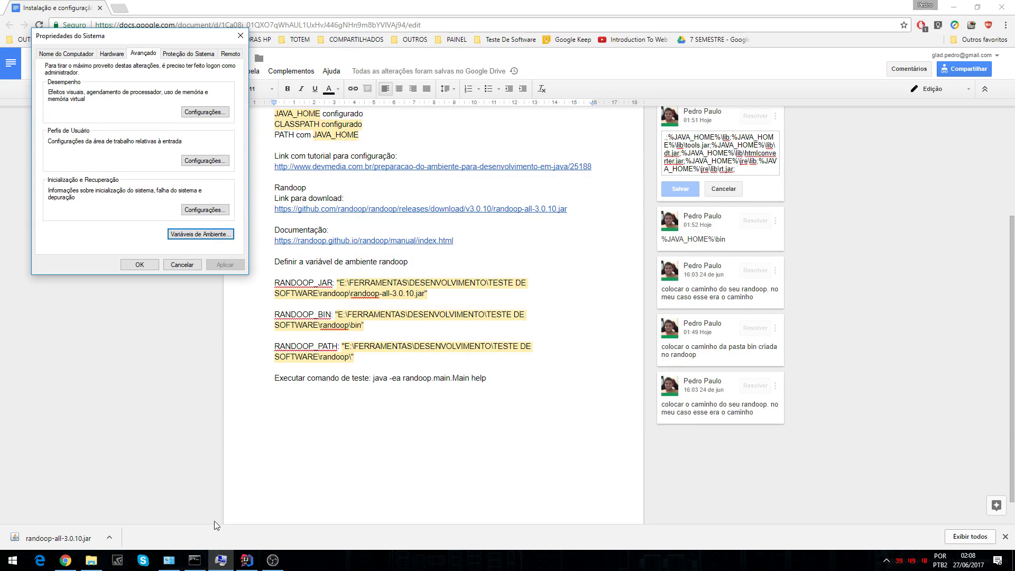
# Close the old Command Prompt session and open a new one.
pyautogui.click(219, 560)
pyautogui.click(195, 562)
pyautogui.click(522, 22)
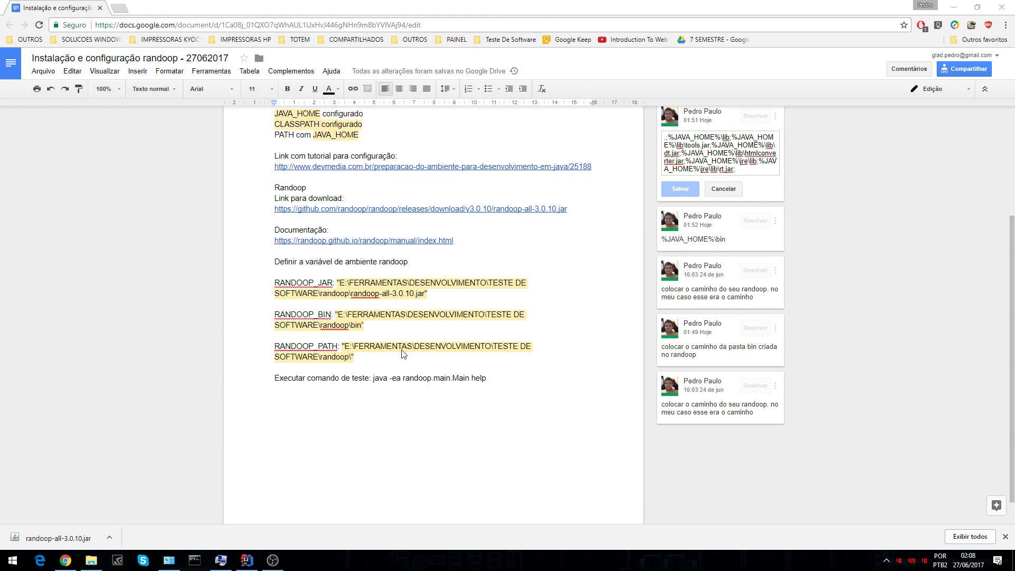
pyautogui.click(195, 560)
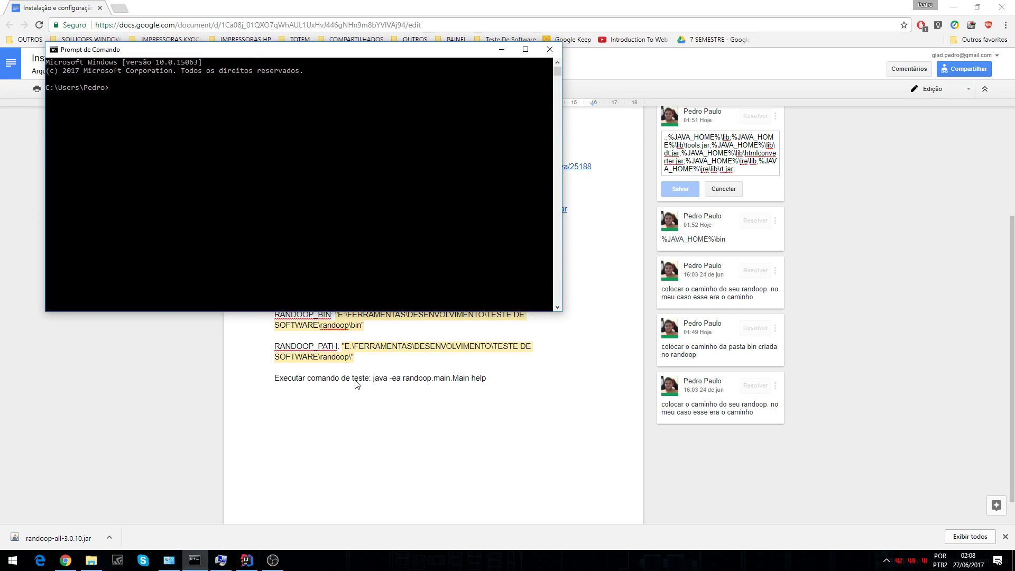
# Copy the test command from the end of the guide and run java -ea randoop.main.Main help in the Command Prompt.
pyautogui.click(379, 378)
pyautogui.moveTo(374, 378)
pyautogui.mouseDown()
pyautogui.moveTo(482, 378)
pyautogui.moveTo(374, 379)
pyautogui.mouseUp()
pyautogui.press('super+c')
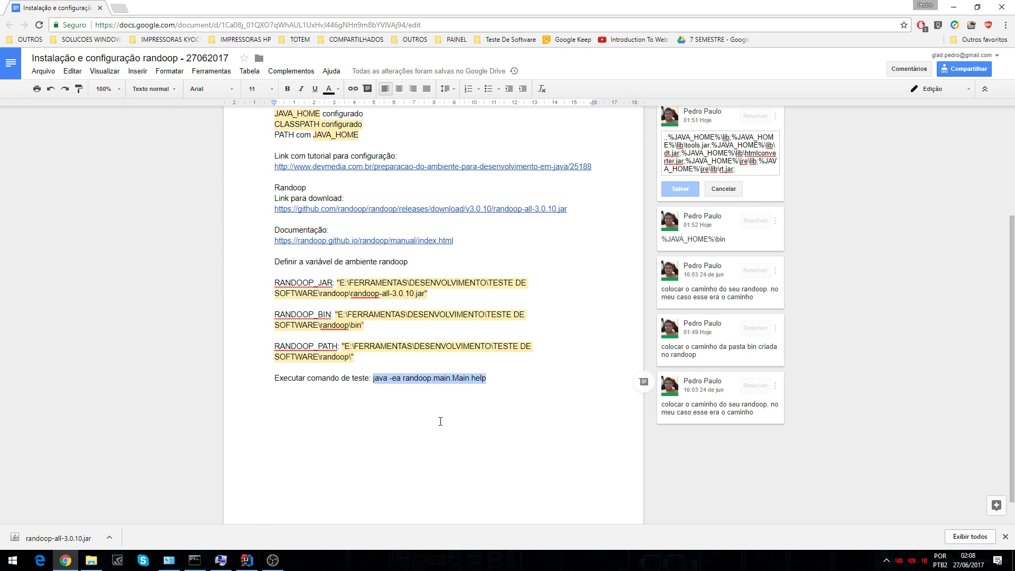
pyautogui.click(194, 560)
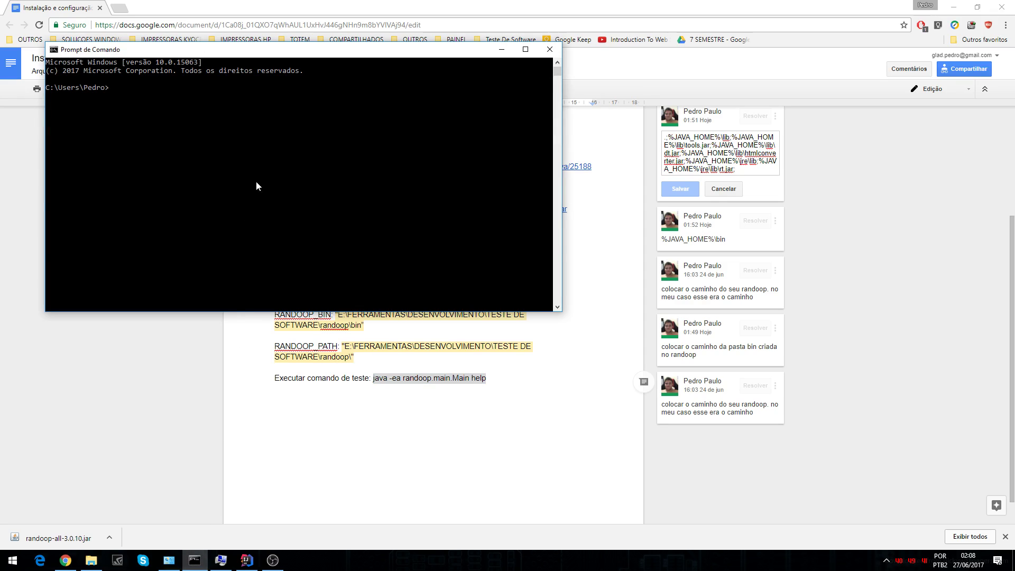
pyautogui.rightClick(262, 177)
pyautogui.press('Return')
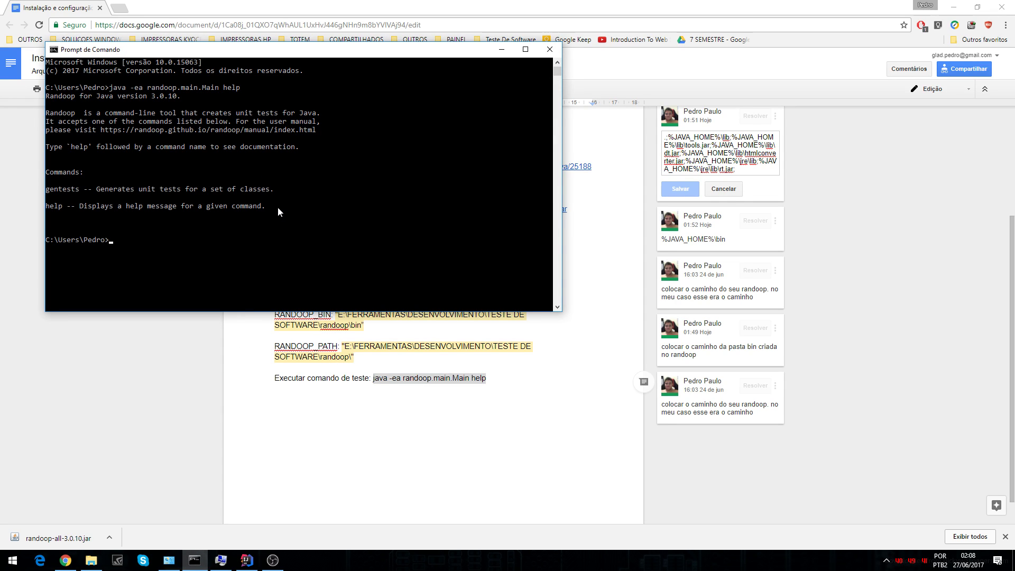
# Run java -ea randoop.main.Main help gentests and read through the notes and options of its help text.
pyautogui.press('Up')
pyautogui.write('GEN')
pyautogui.press('BackSpace')
pyautogui.press('BackSpace')
pyautogui.press('BackSpace')
pyautogui.write('ge')
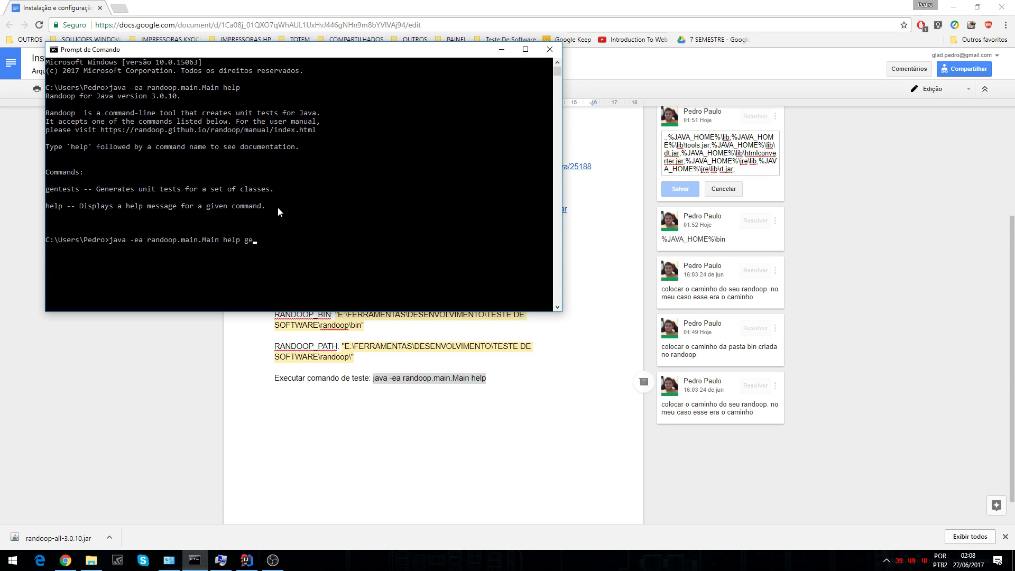
pyautogui.write('ntests')
pyautogui.press('Return')
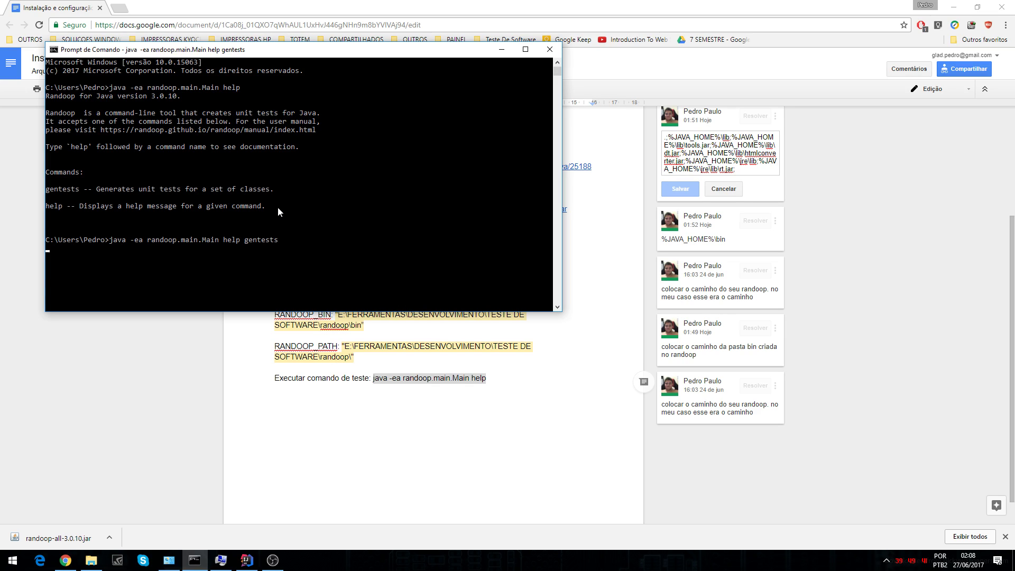
pyautogui.scroll(15, 173, 208)
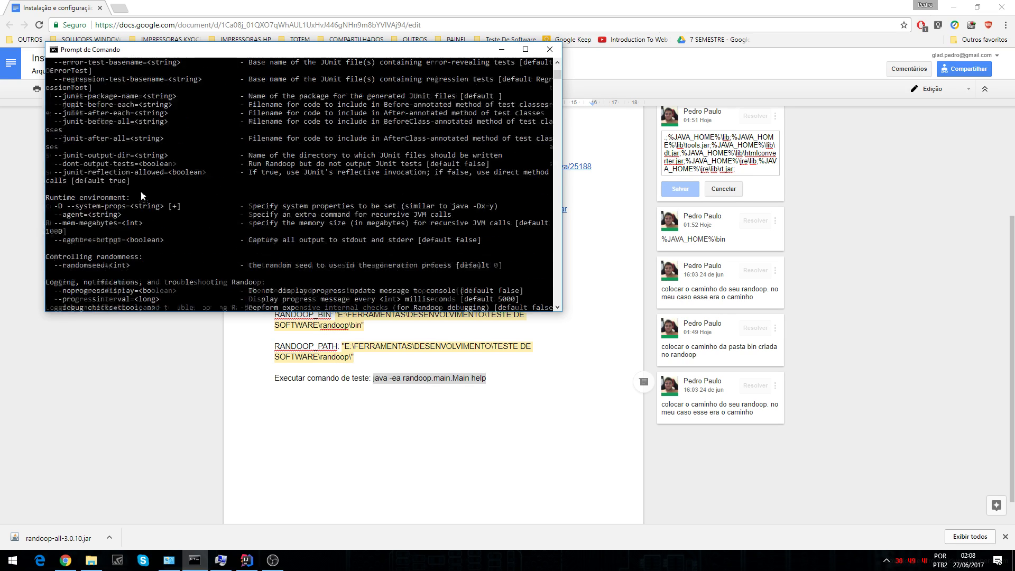
pyautogui.scroll(15, 134, 183)
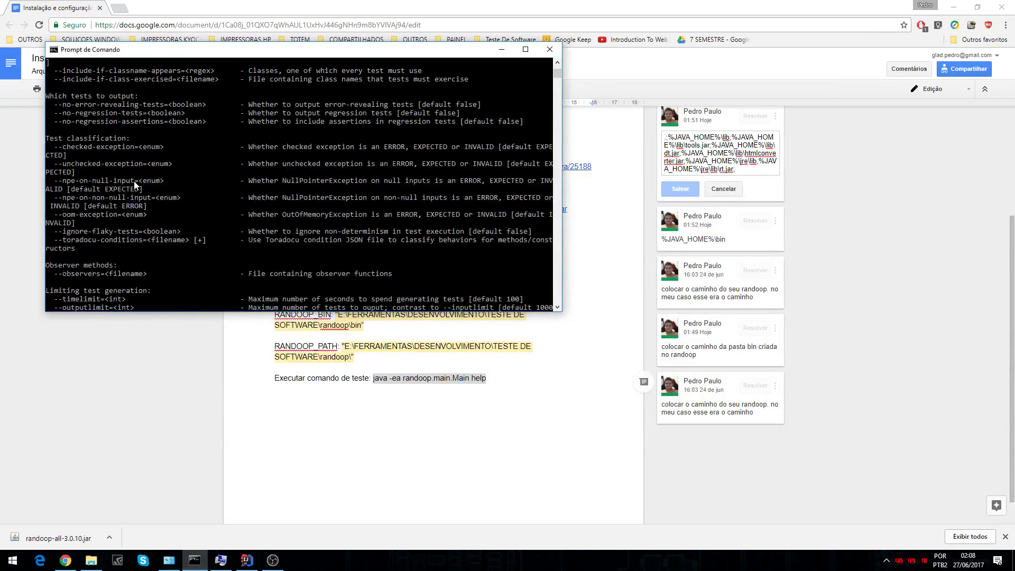
pyautogui.scroll(3, 117, 217)
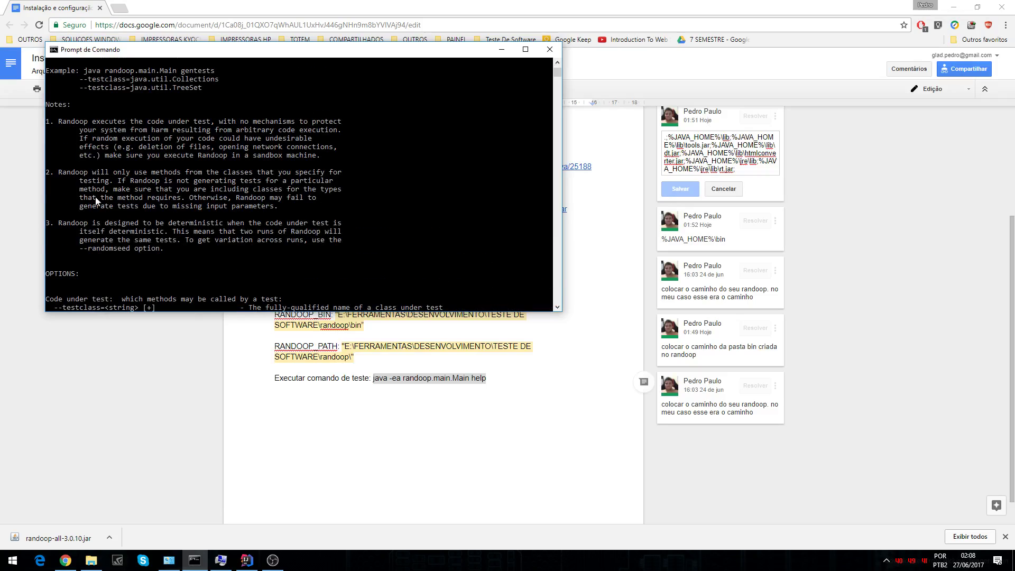
pyautogui.scroll(-15, 114, 206)
pyautogui.scroll(-15, 112, 194)
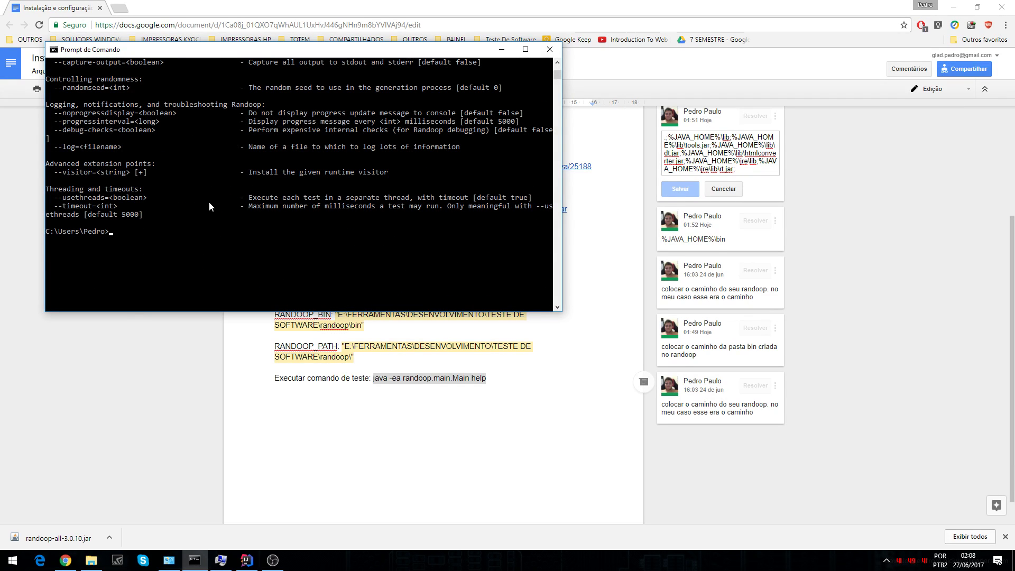
# Clear and close the Command Prompt, and switch to the Calculadora project in IntelliJ IDEA.
pyautogui.write('cls')
pyautogui.press('Return')
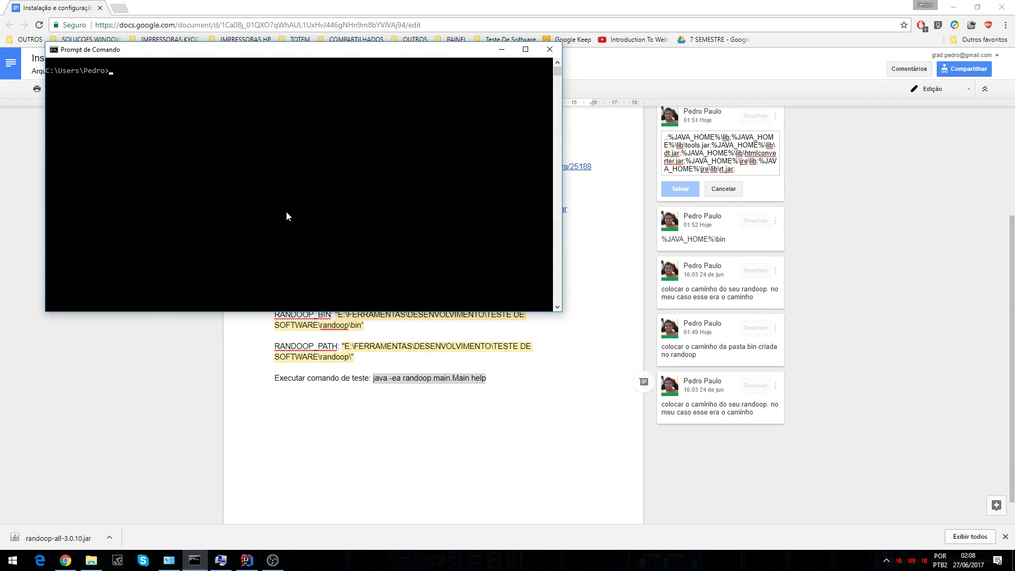
pyautogui.click(553, 56)
pyautogui.click(246, 559)
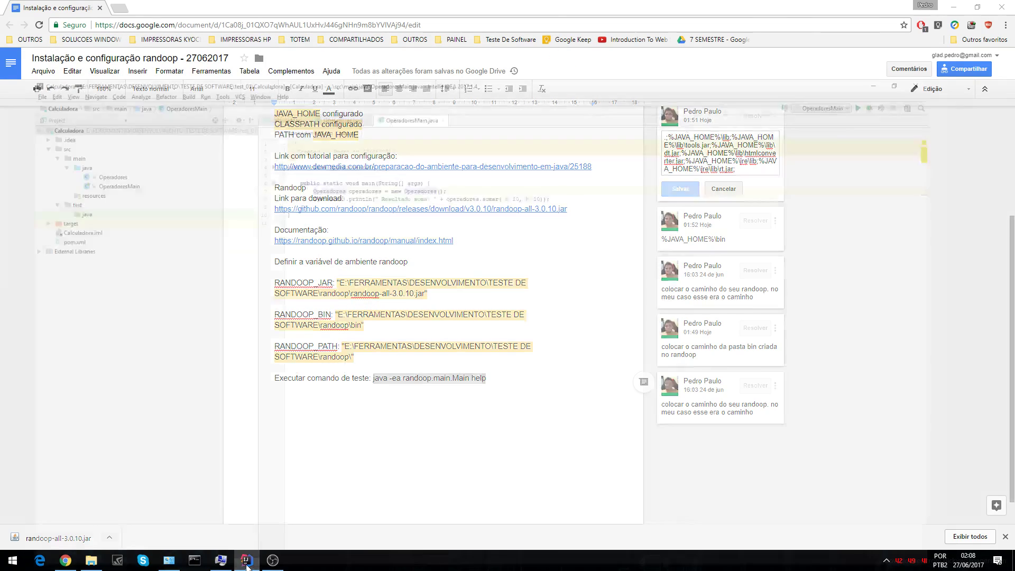
# Close the OperadoresMain.java and Calculadora editor files and review the somar method in Operadores.java.
pyautogui.click(86, 109)
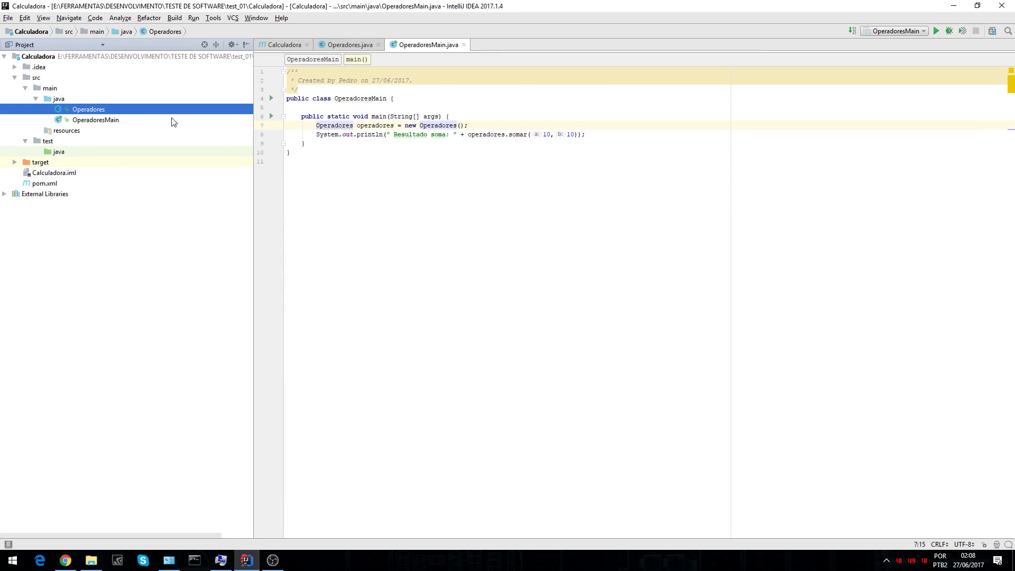
pyautogui.click(463, 45)
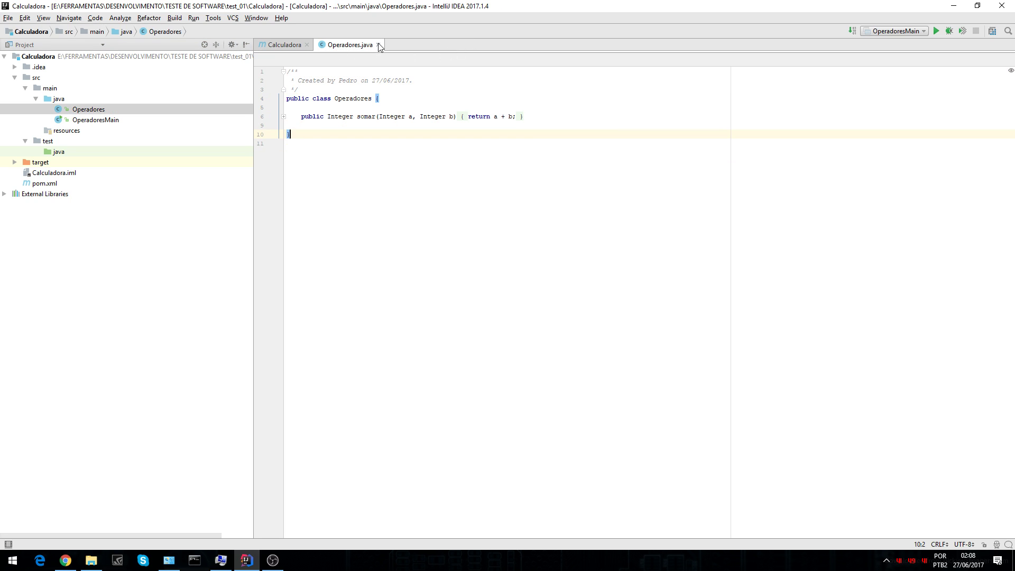
pyautogui.click(286, 45)
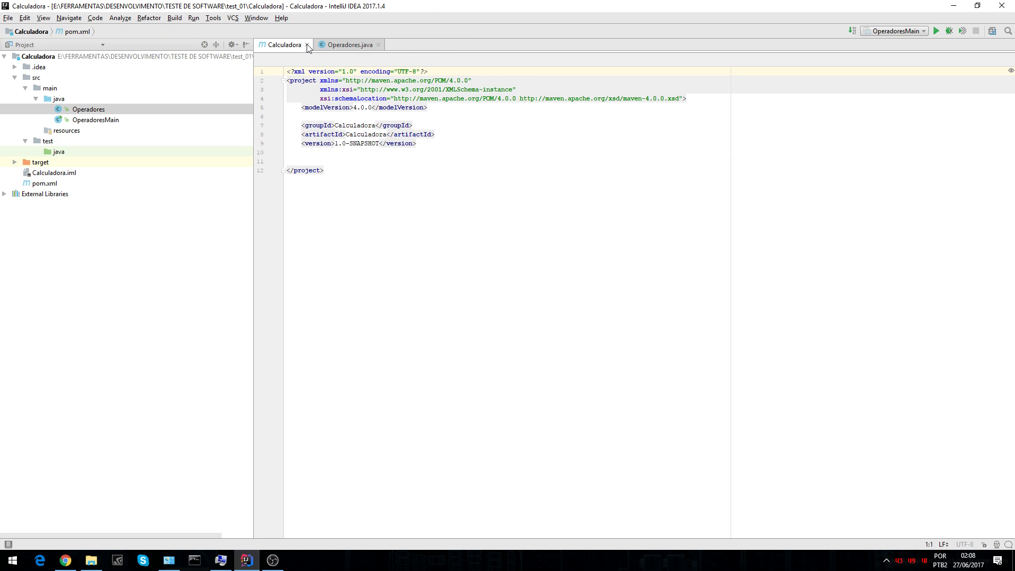
pyautogui.click(307, 45)
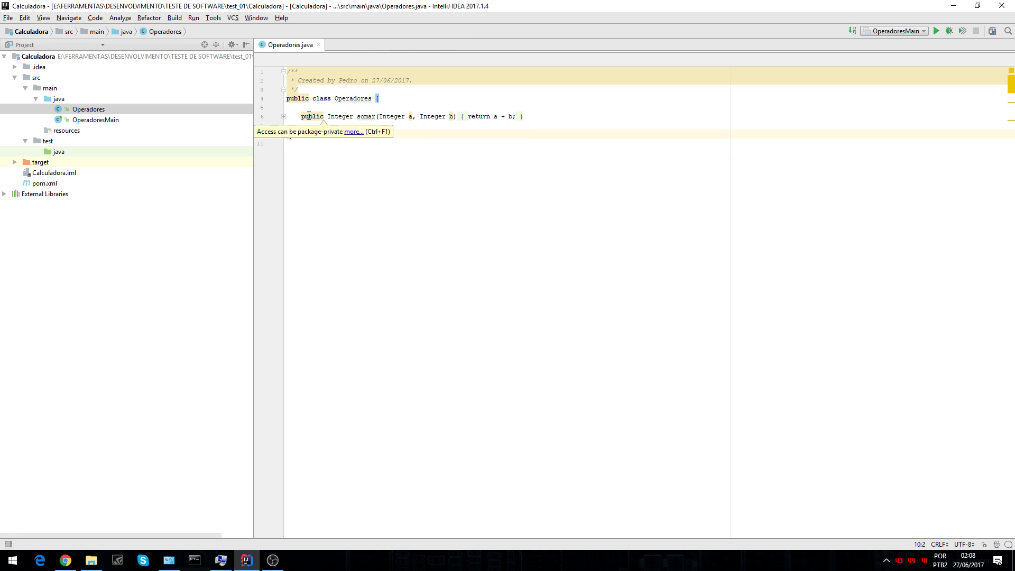
pyautogui.moveTo(309, 117); pyautogui.dragTo(513, 116)
pyautogui.click(475, 125)
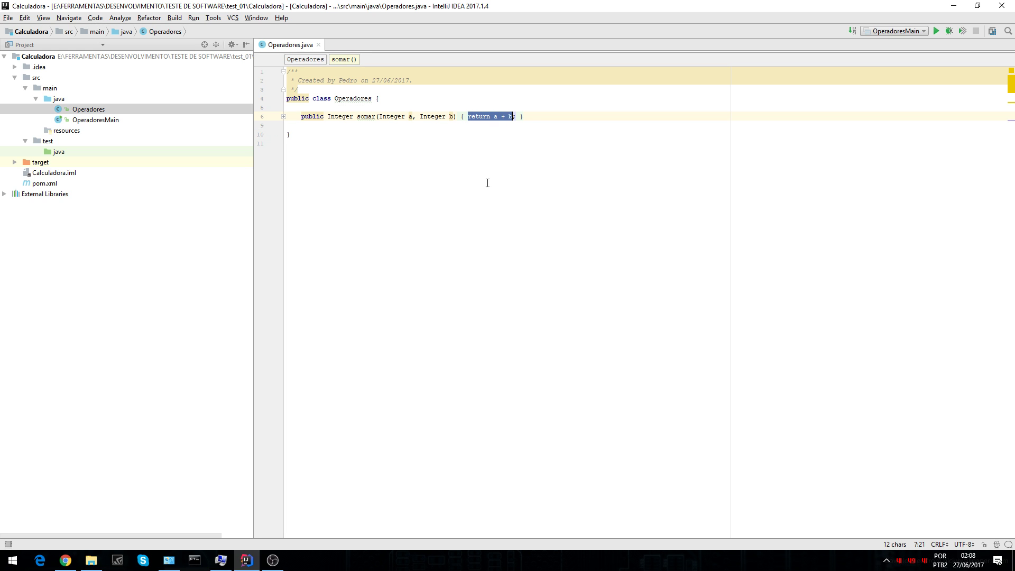
# Open the OperadoresMain class and examine how its main method uses the Operadores class and its somar method.
pyautogui.doubleClick(90, 120)
pyautogui.click(333, 99)
pyautogui.moveTo(331, 98); pyautogui.dragTo(546, 141)
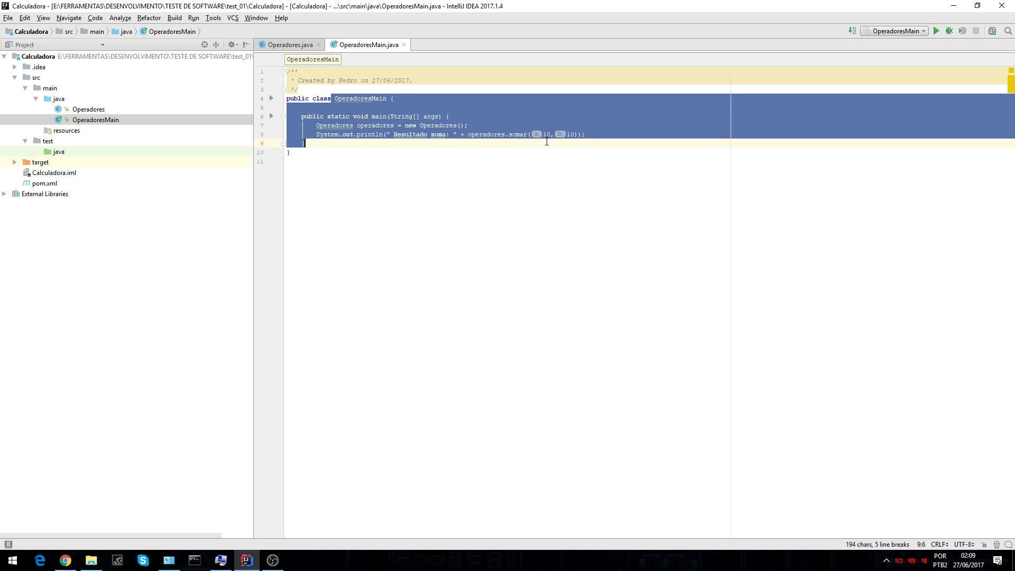
pyautogui.moveTo(356, 125); pyautogui.dragTo(431, 125)
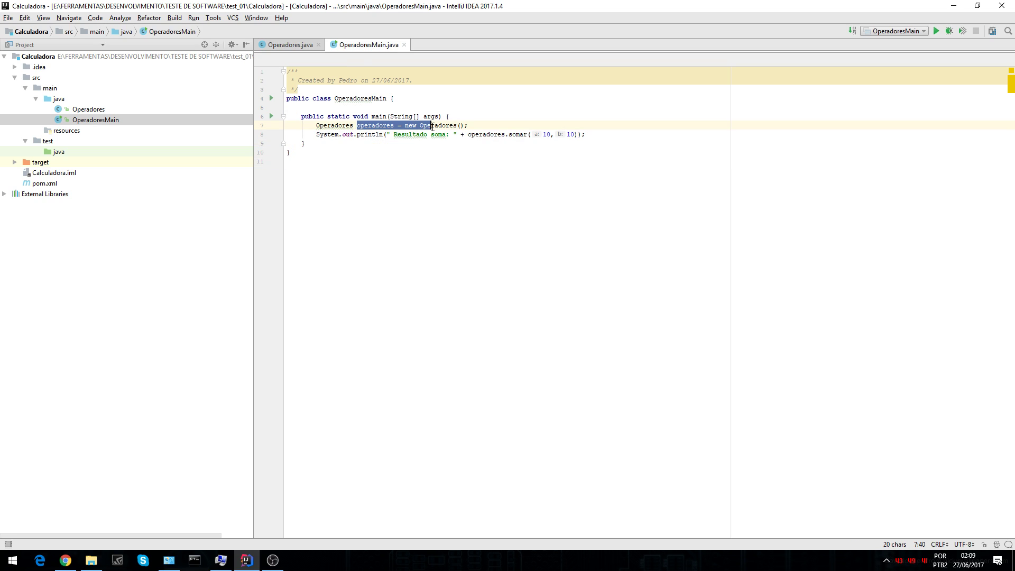
pyautogui.click(293, 49)
pyautogui.moveTo(320, 99); pyautogui.dragTo(375, 98)
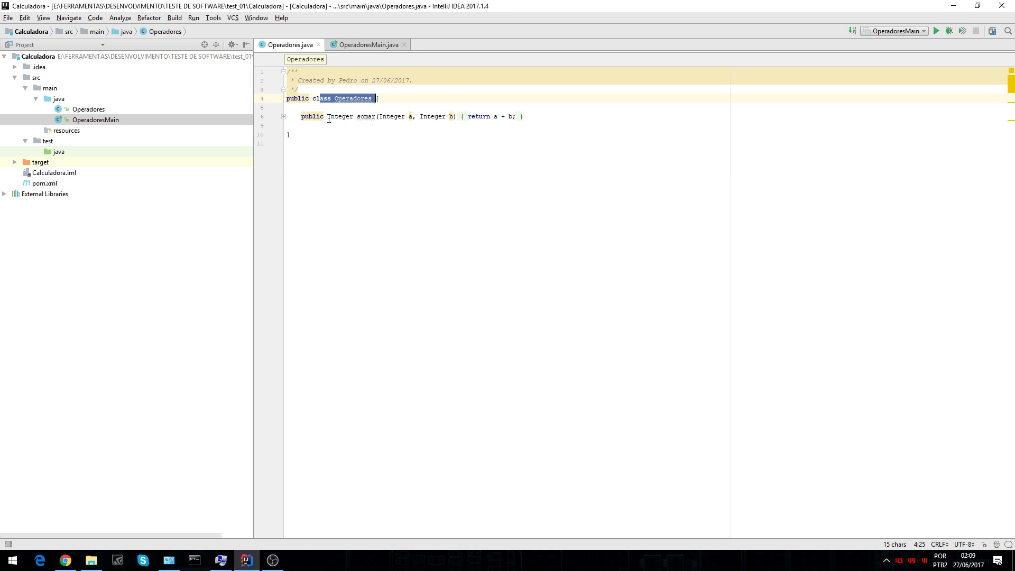
pyautogui.moveTo(317, 113); pyautogui.dragTo(445, 116)
pyautogui.click(357, 46)
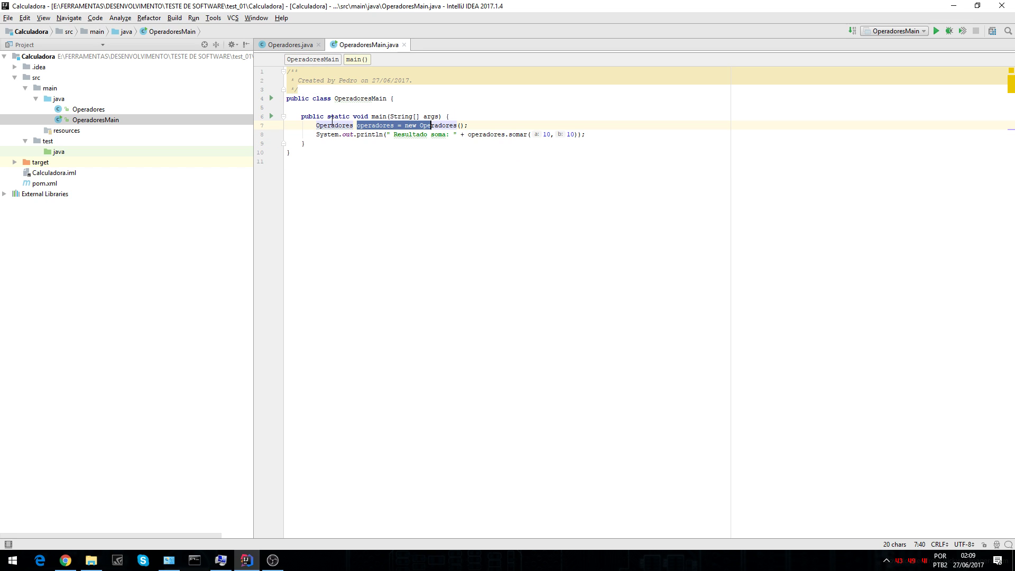
pyautogui.click(356, 134)
pyautogui.moveTo(326, 134); pyautogui.dragTo(414, 134)
pyautogui.click(346, 191)
# Collapse the main source folder, expand the test and target\classes folders, and select the compiled Operadores.class.
pyautogui.click(88, 109)
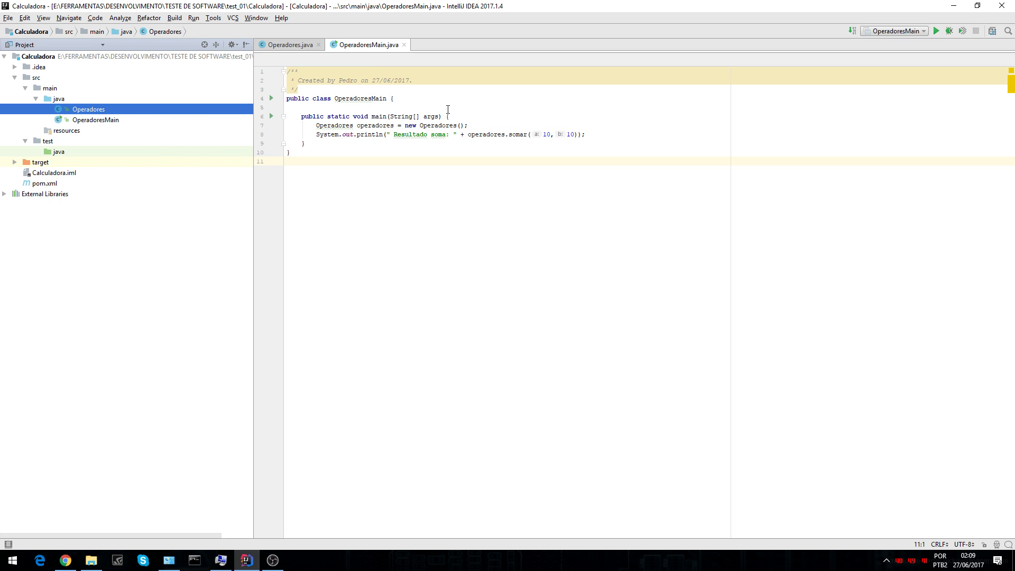
pyautogui.click(35, 98)
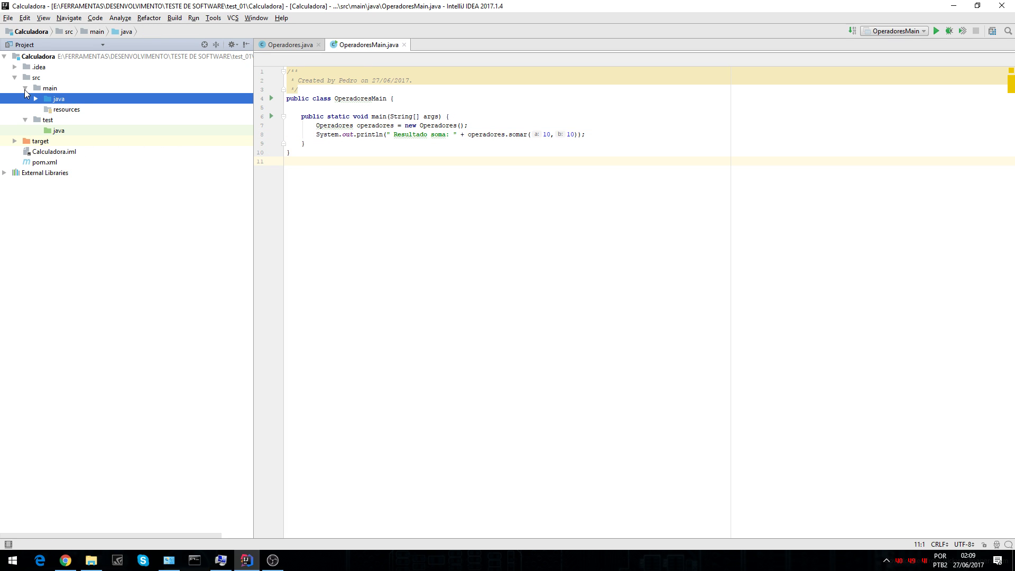
pyautogui.click(25, 88)
pyautogui.click(25, 99)
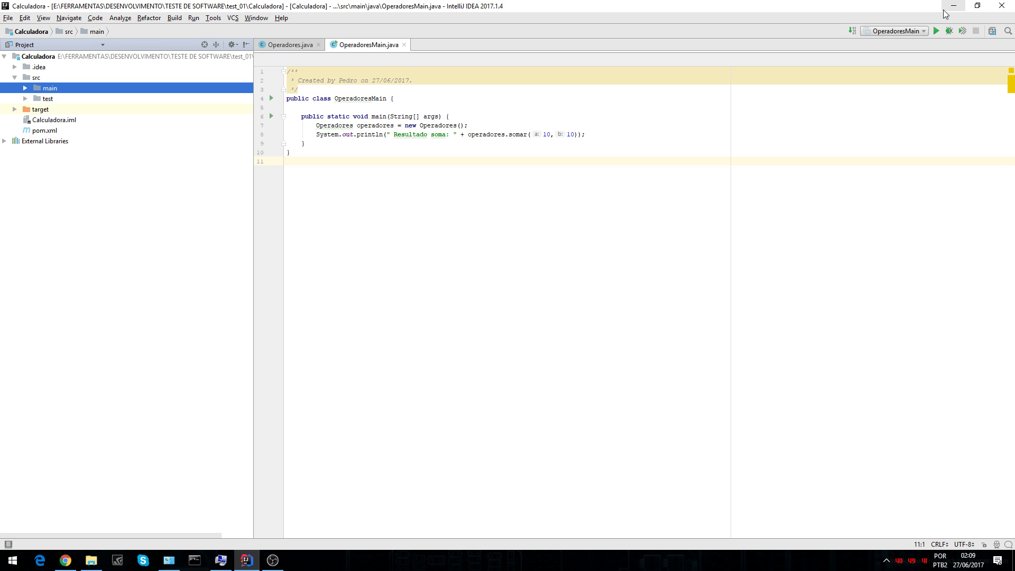
pyautogui.click(25, 99)
pyautogui.click(15, 120)
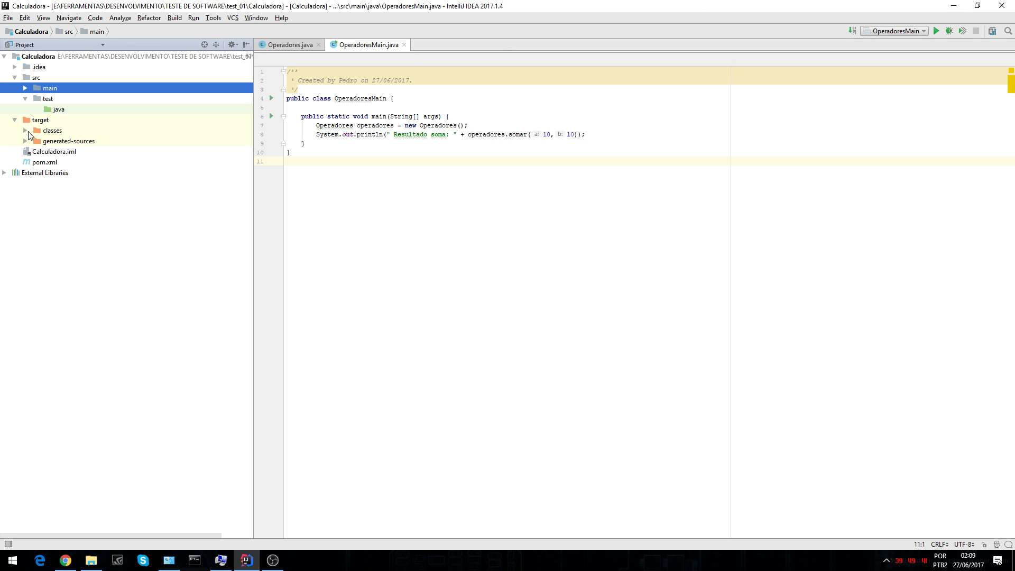
pyautogui.click(25, 131)
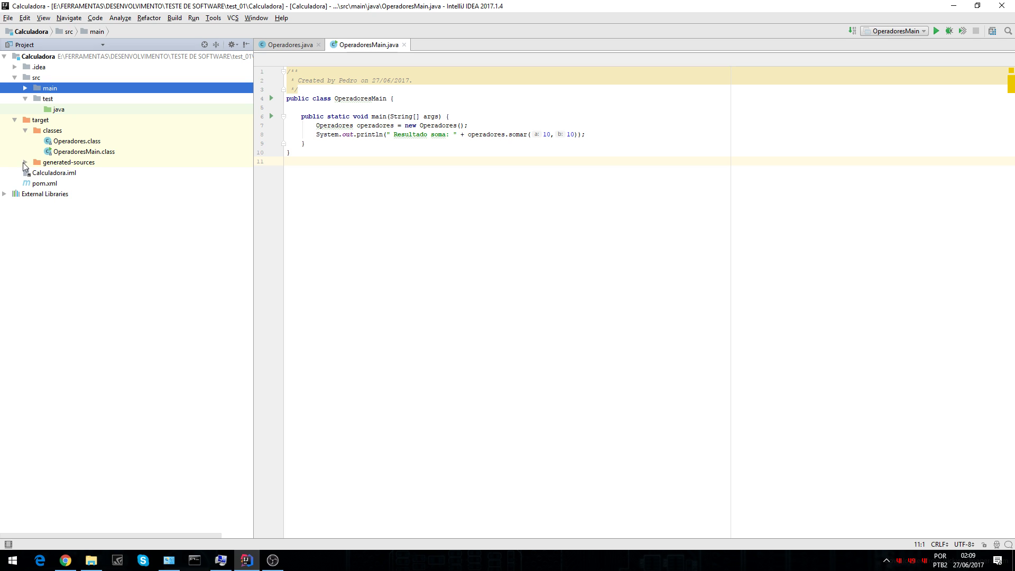
pyautogui.click(77, 143)
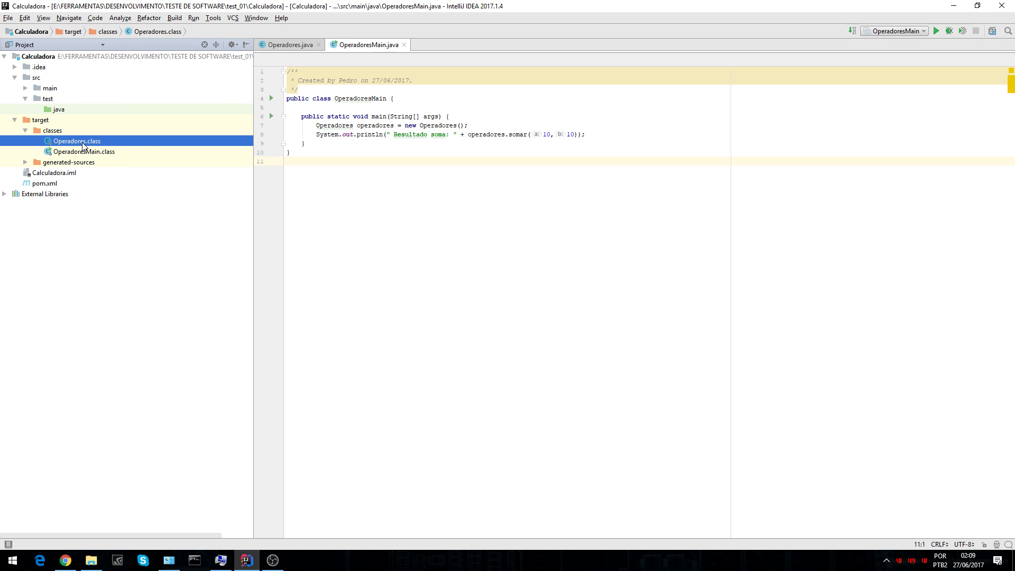
# Switch back to the installation guide in Chrome and open the Randoop manual from its documentation link.
pyautogui.click(955, 7)
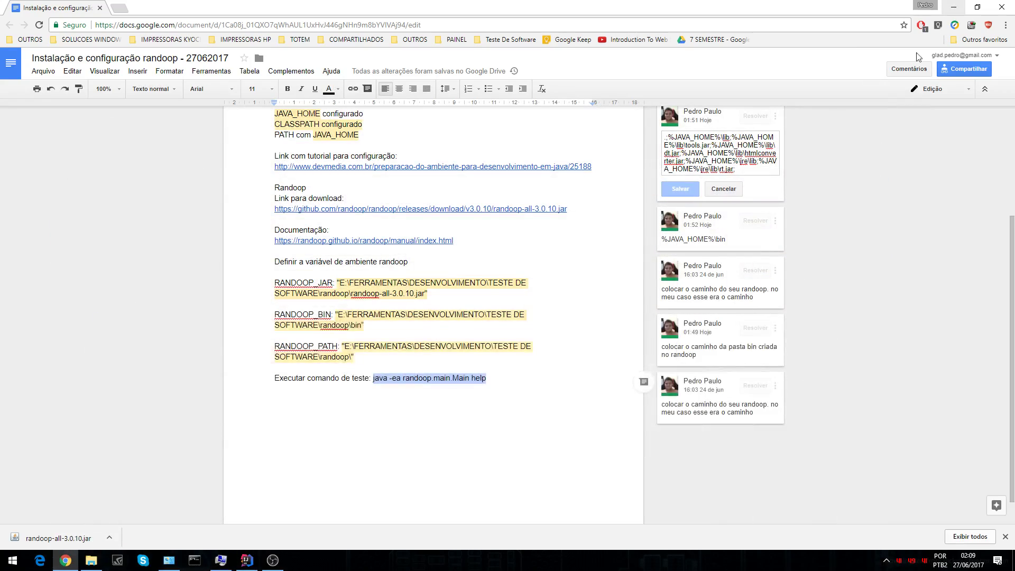
pyautogui.click(954, 6)
pyautogui.click(150, 266)
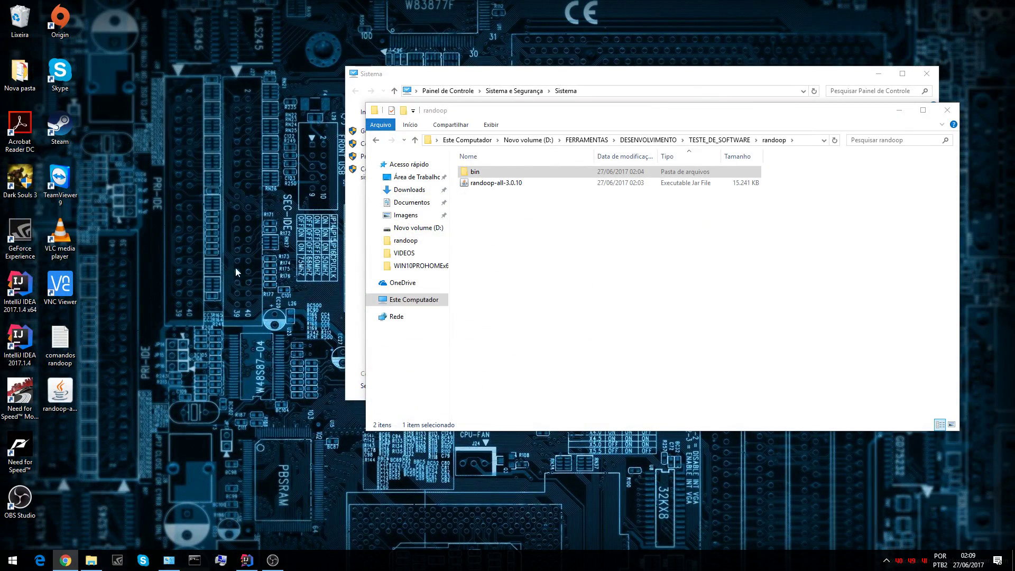
pyautogui.click(66, 560)
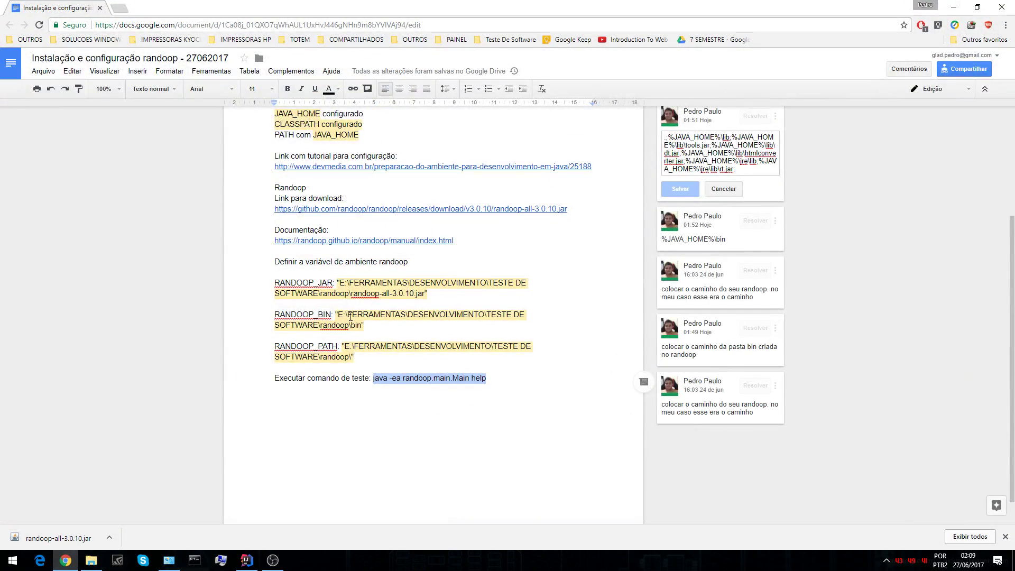
pyautogui.scroll(3, 352, 317)
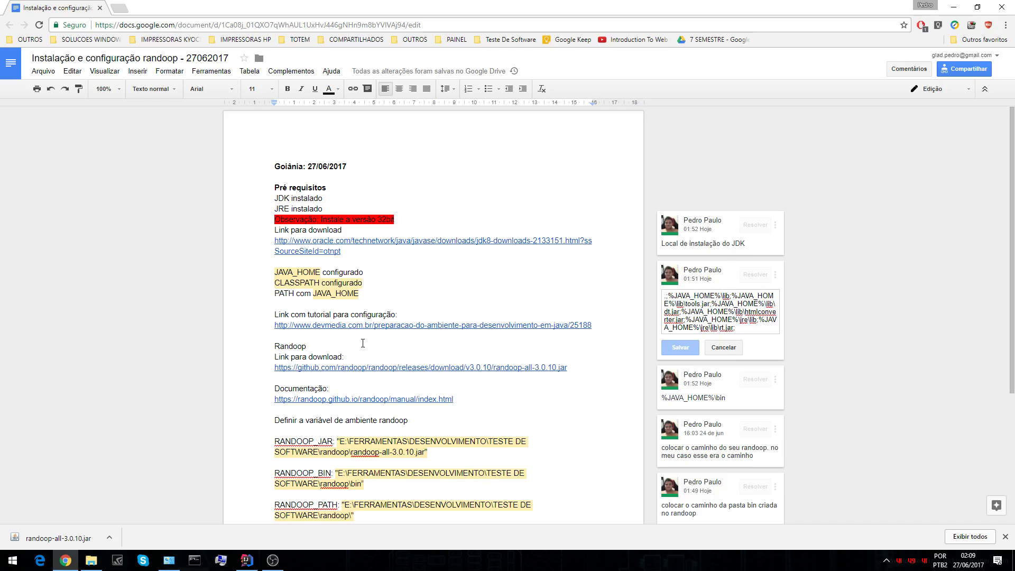
pyautogui.scroll(-1, 362, 344)
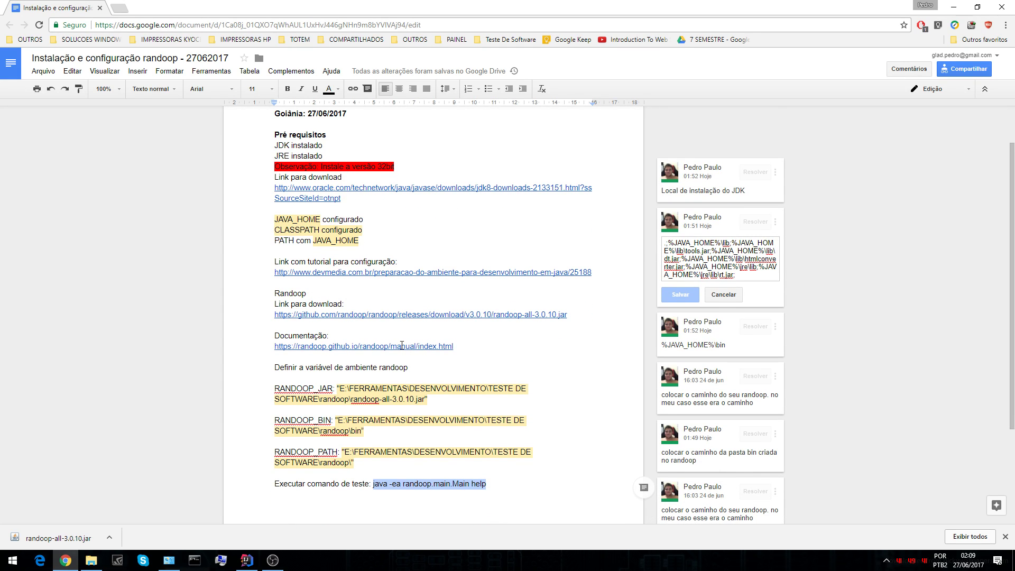
pyautogui.click(401, 345)
pyautogui.click(400, 361)
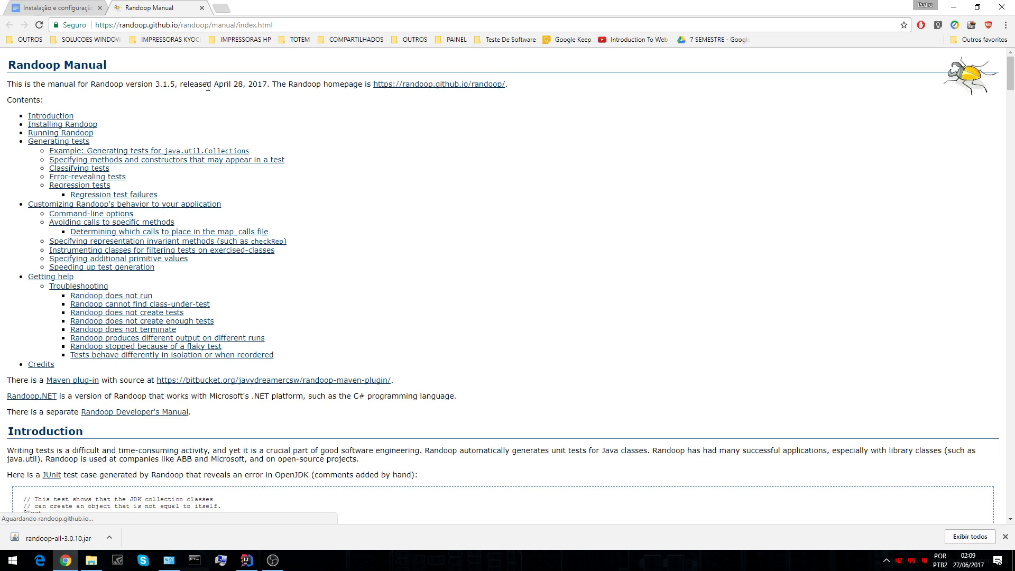
# Search the Randoop manual for bin and read the passage on putting compiled classes in the classpath.
pyautogui.scroll(-5, 311, 235)
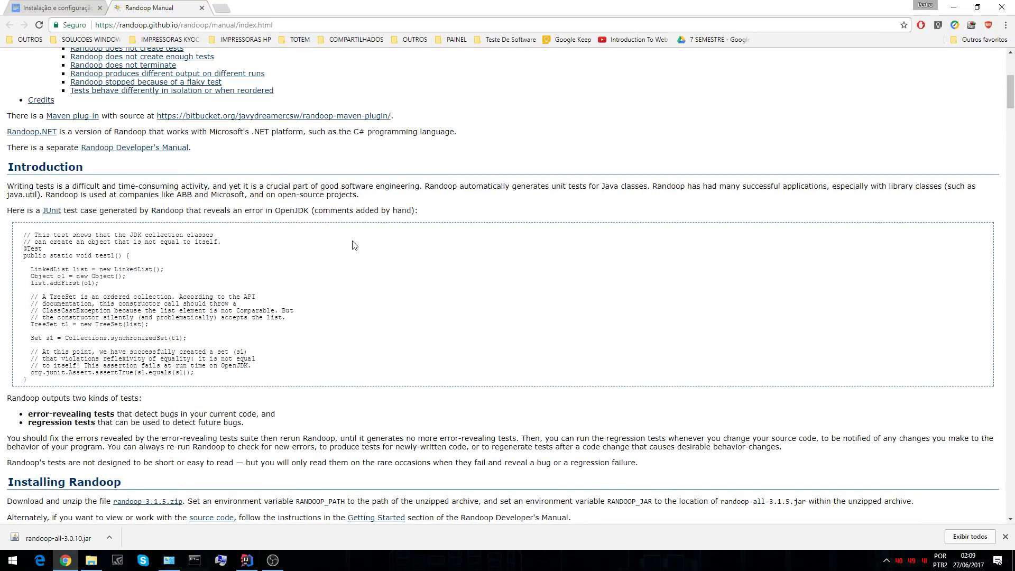
pyautogui.hotkey('ctrl', 'f')
pyautogui.write('bin')
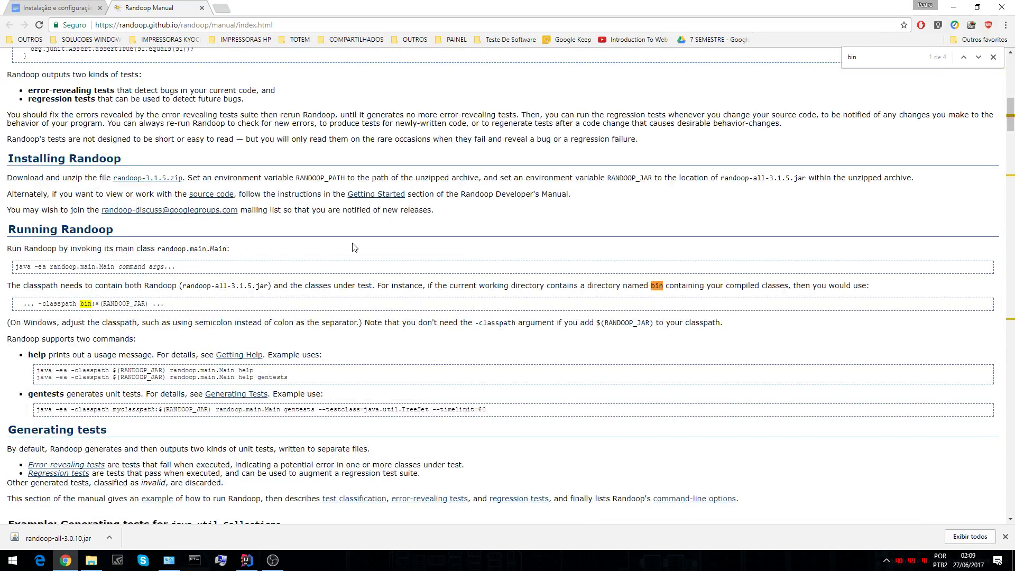
pyautogui.moveTo(45, 285); pyautogui.dragTo(650, 287)
pyautogui.click(679, 286)
pyautogui.click(701, 305)
pyautogui.moveTo(775, 286); pyautogui.dragTo(741, 286)
# Copy Operadores.class from the Calculadora project's target\classes folder into the bin folder inside the randoop folder.
pyautogui.click(91, 559)
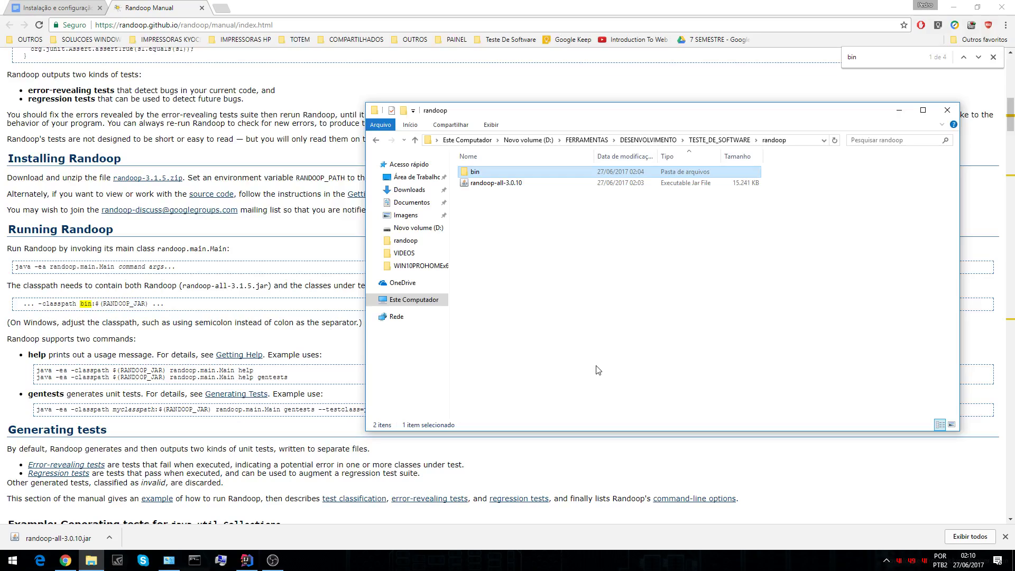
pyautogui.click(610, 278)
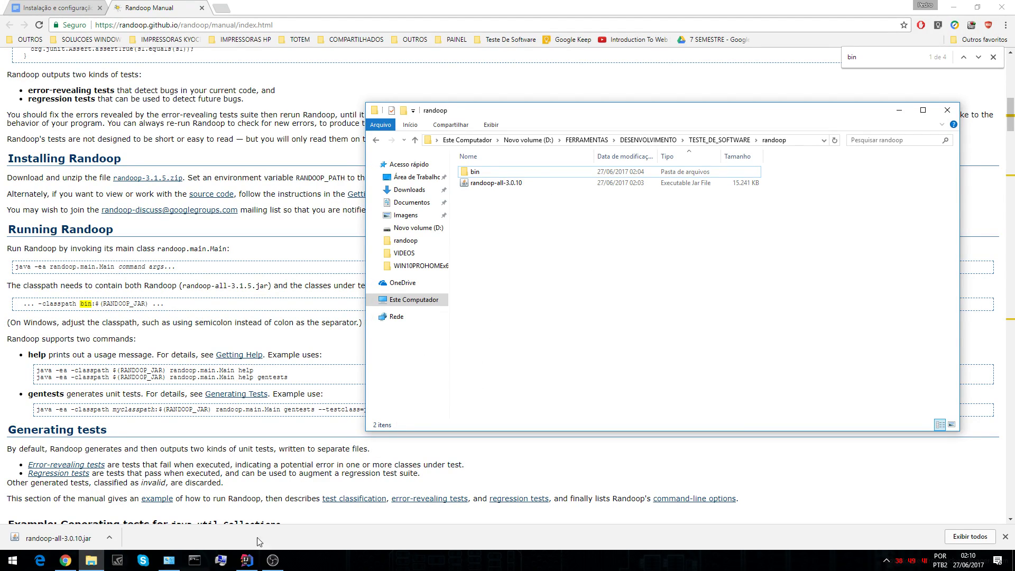
pyautogui.click(253, 565)
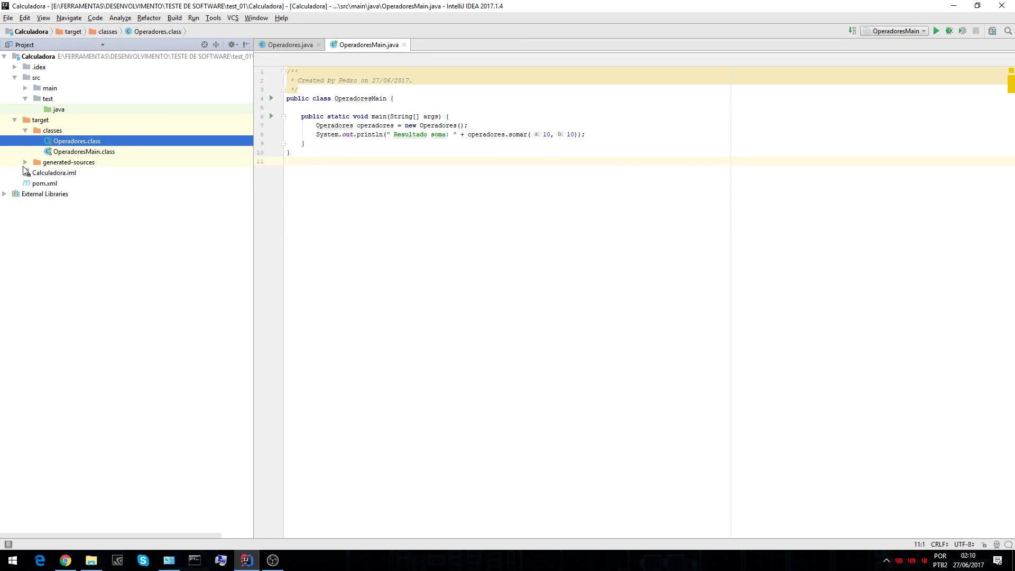
pyautogui.rightClick(71, 146)
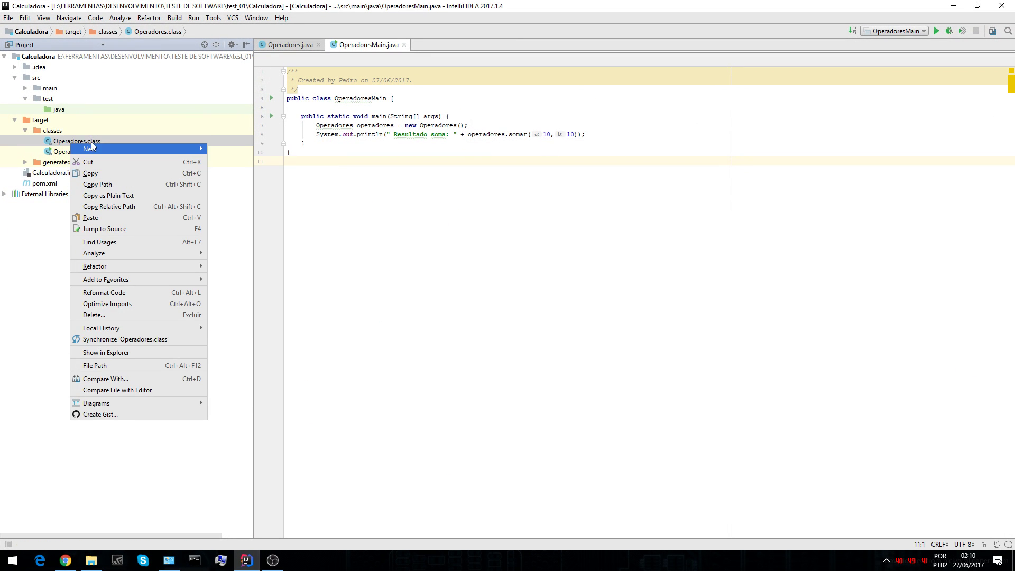
pyautogui.click(103, 175)
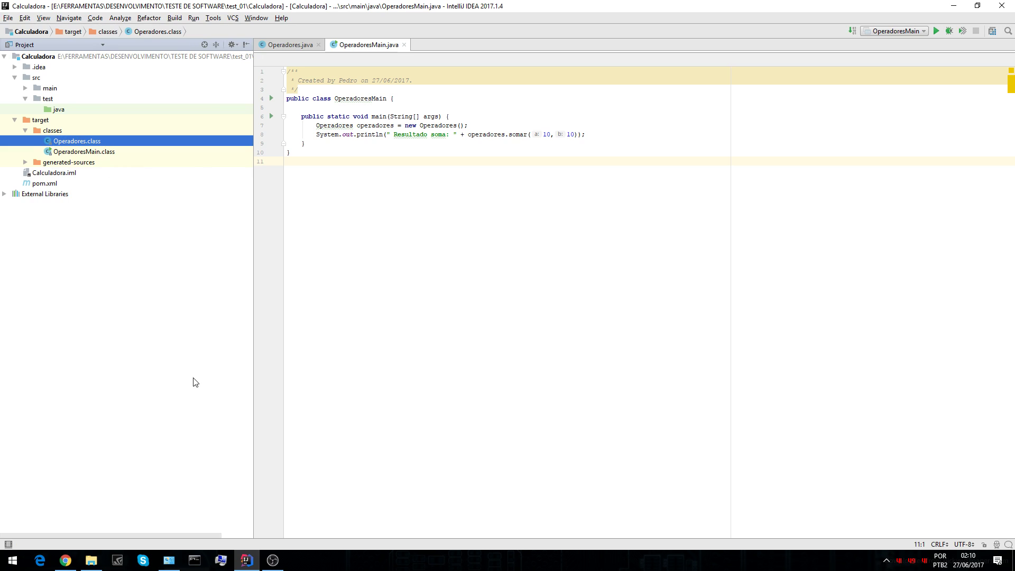
pyautogui.click(92, 559)
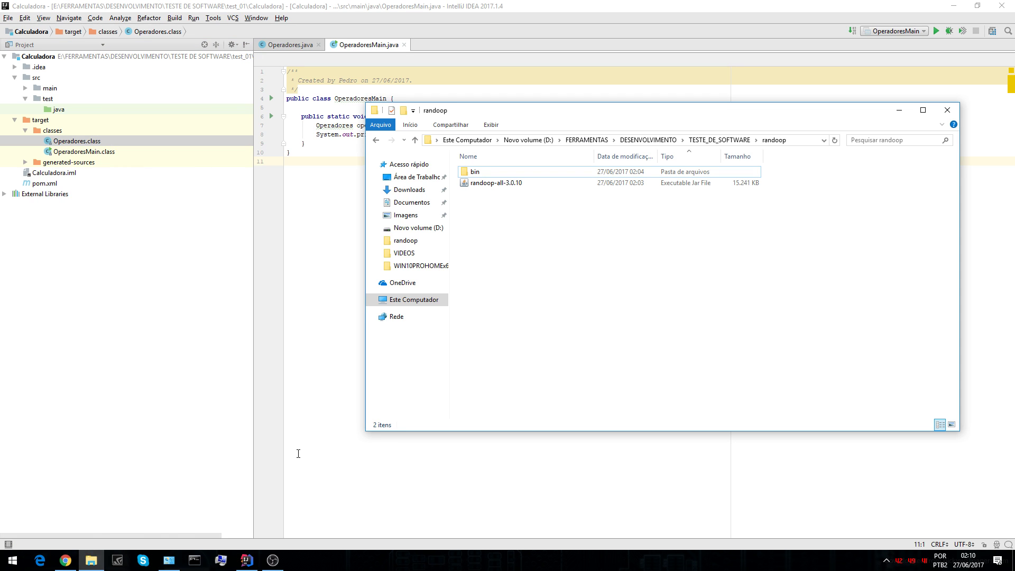
pyautogui.doubleClick(474, 172)
pyautogui.rightClick(503, 226)
pyautogui.click(529, 299)
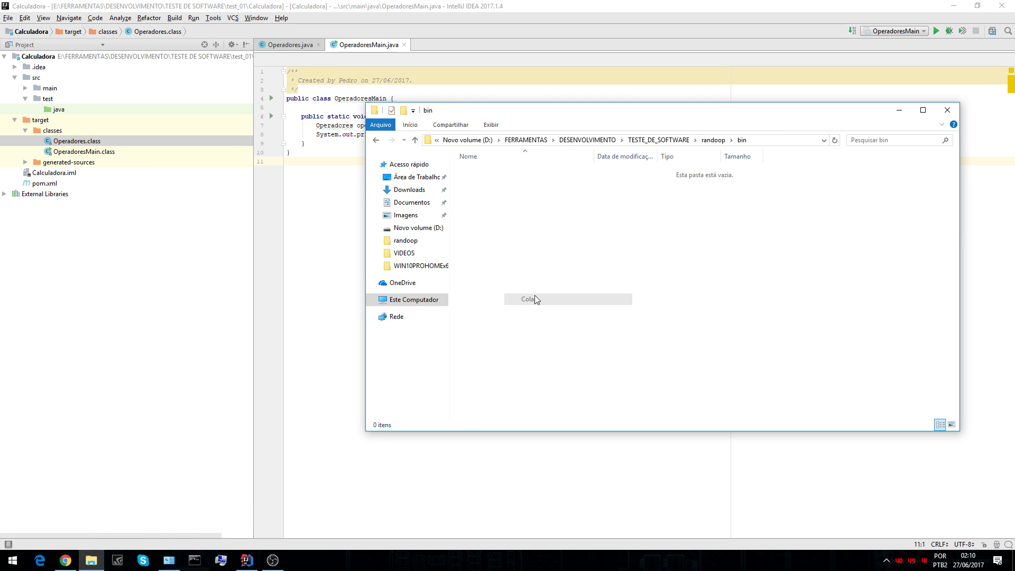
# Open a Command Prompt, switch to drive D: and change the directory to FERRAMENTAS\DESENVOLVIMENTO\TESTE_DE_SOFTWARE\randoop.
pyautogui.click(194, 559)
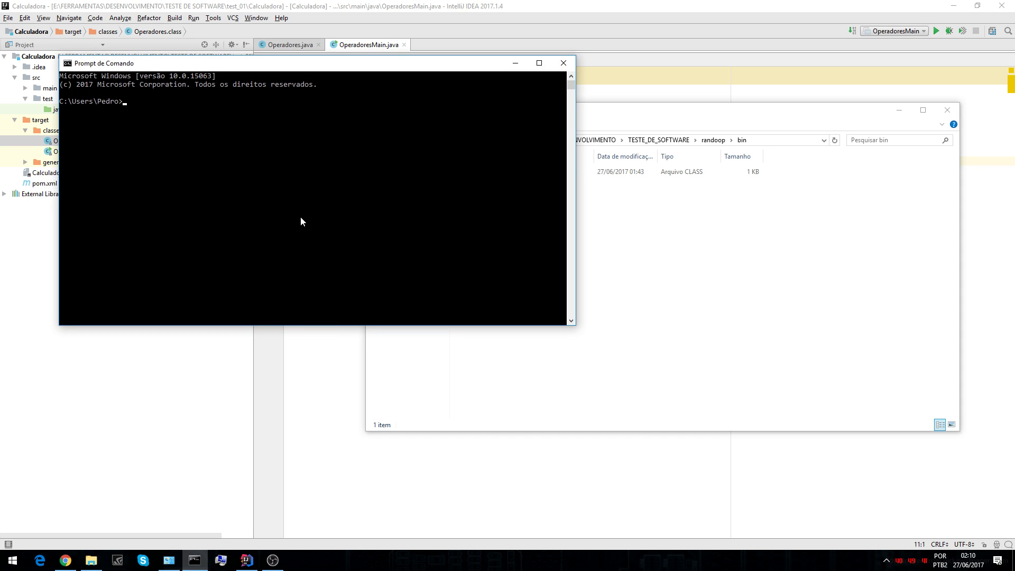
pyautogui.write('cd')
pyautogui.press('BackSpace')
pyautogui.press('BackSpace')
pyautogui.write('d')
pyautogui.press('Tab')
pyautogui.write('des')
pyautogui.press('Tab')
pyautogui.write('\\t')
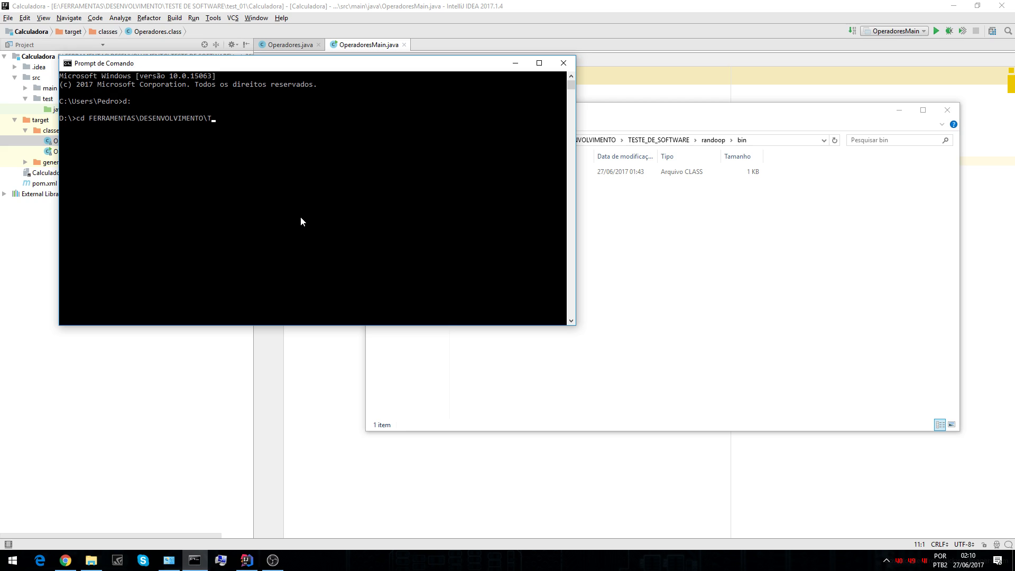
pyautogui.press('Tab')
pyautogui.write('\\r')
pyautogui.press('Tab')
pyautogui.press('Return')
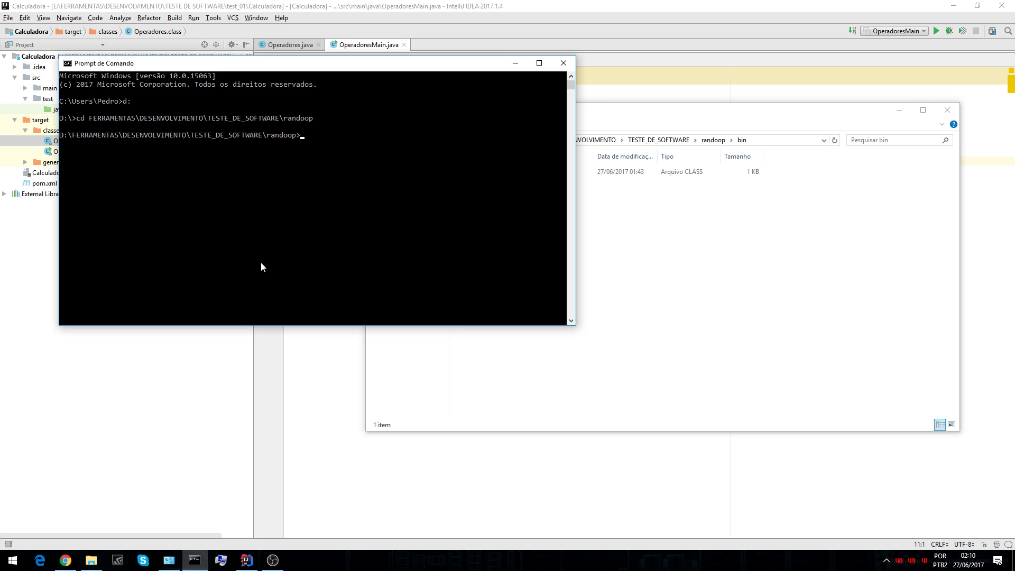
# Switch to the Randoop manual in Chrome and copy the example gentests command from the Running Randoop section.
pyautogui.click(65, 560)
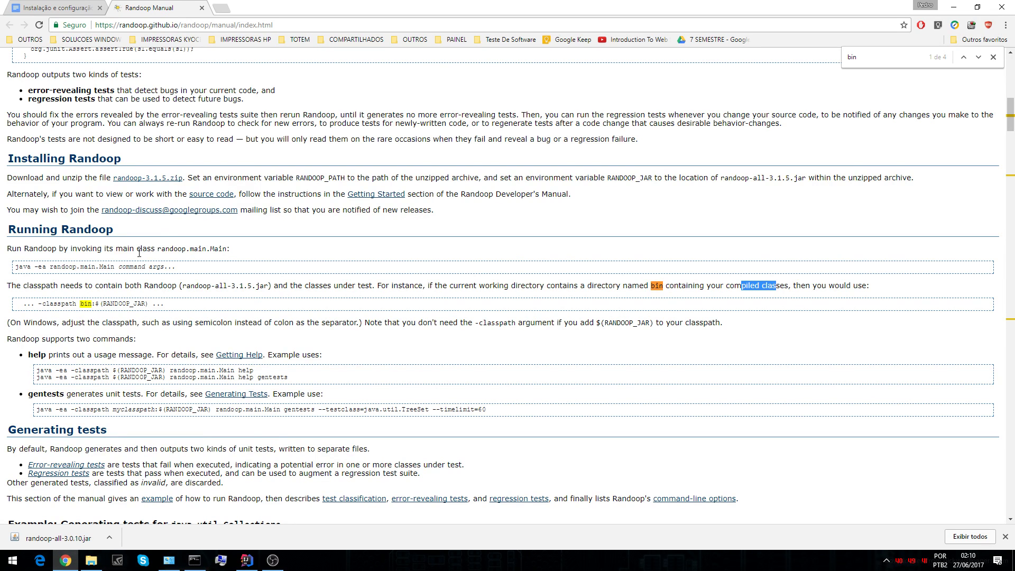
pyautogui.scroll(-1, 139, 253)
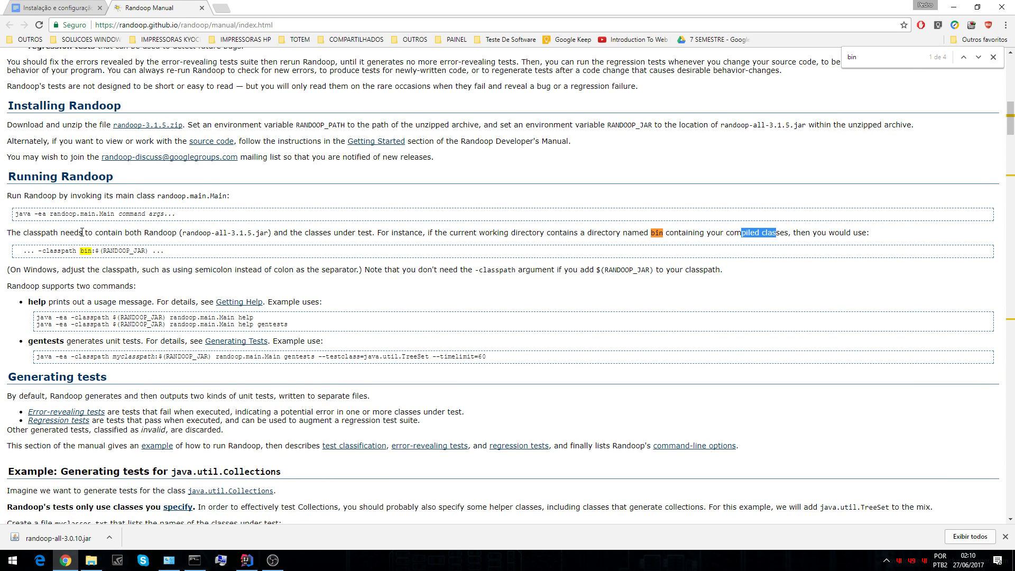
pyautogui.click(141, 274)
pyautogui.scroll(4, 159, 69)
pyautogui.scroll(-5, 227, 273)
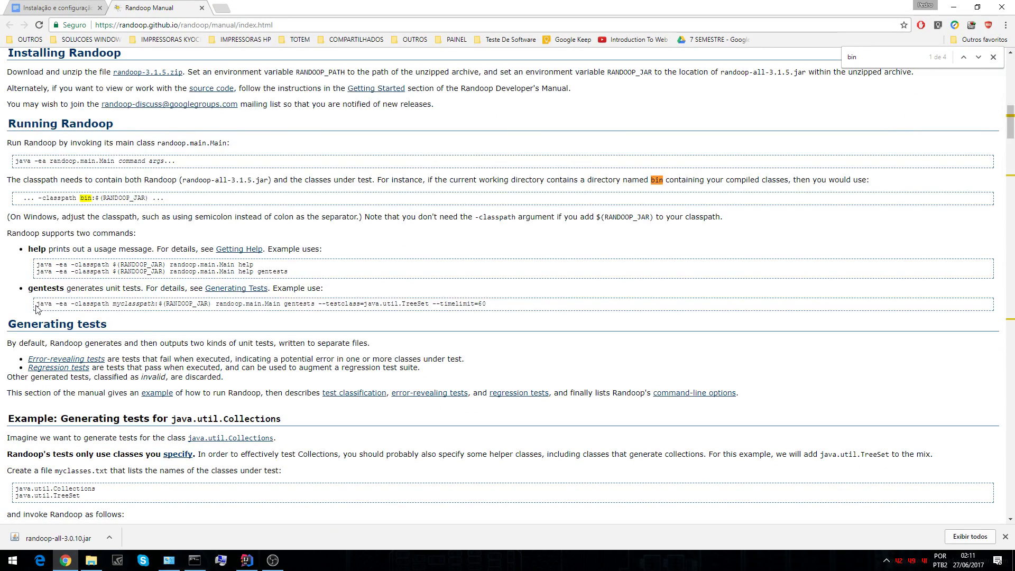
pyautogui.moveTo(37, 304); pyautogui.dragTo(487, 309)
pyautogui.hotkey('ctrl', 'c')
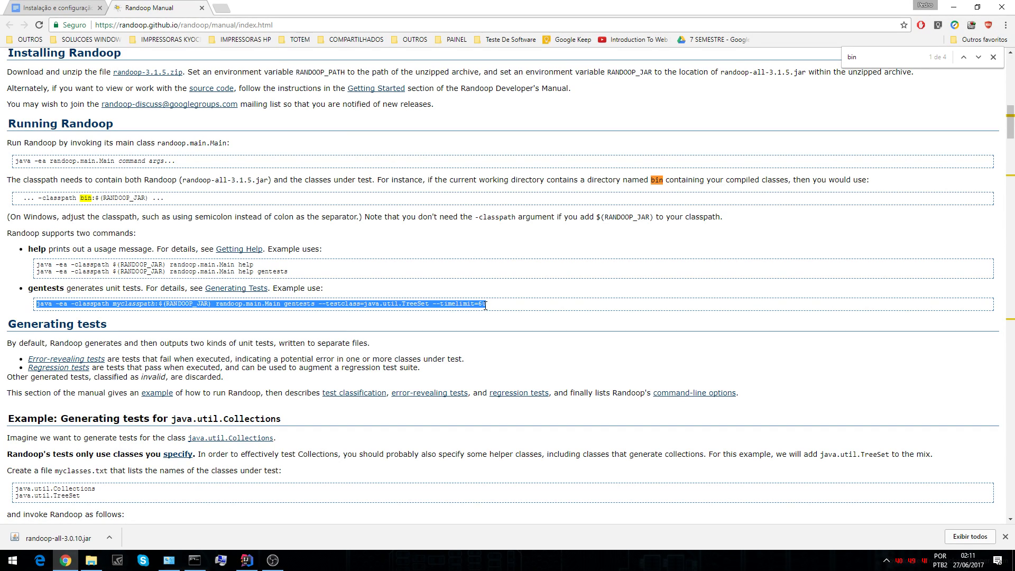
pyautogui.click(139, 303)
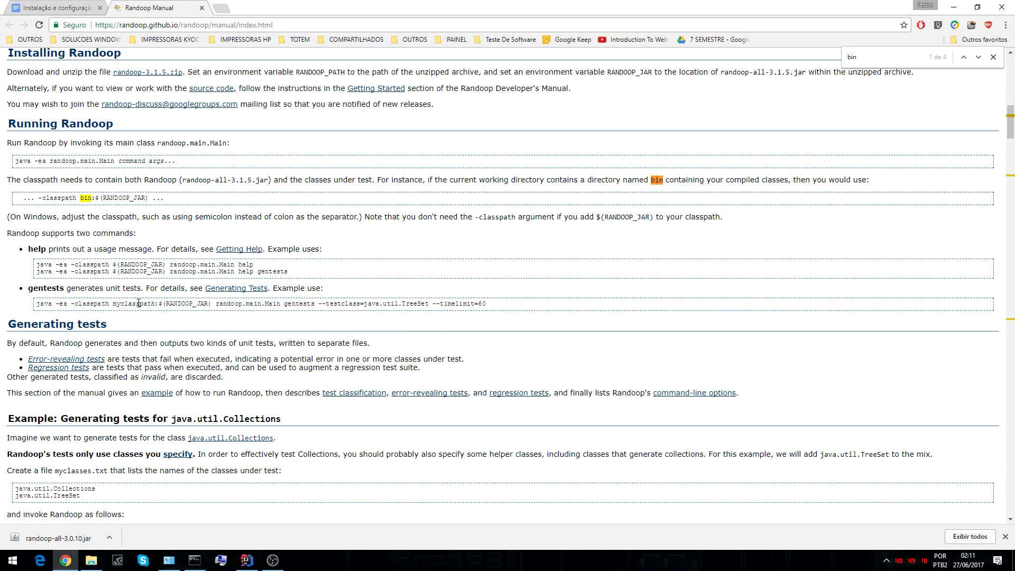
pyautogui.moveTo(115, 304); pyautogui.dragTo(202, 303)
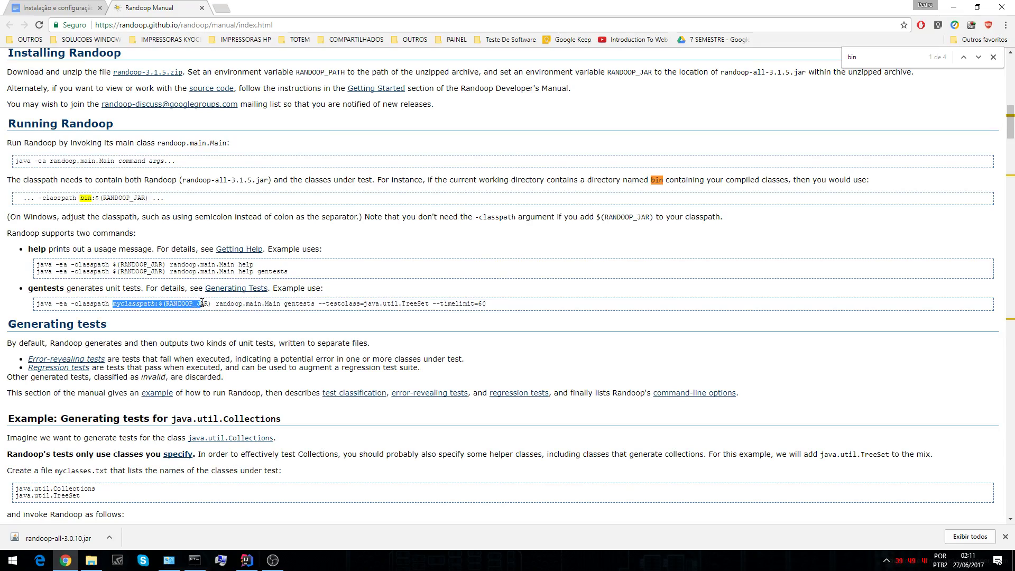
pyautogui.click(99, 307)
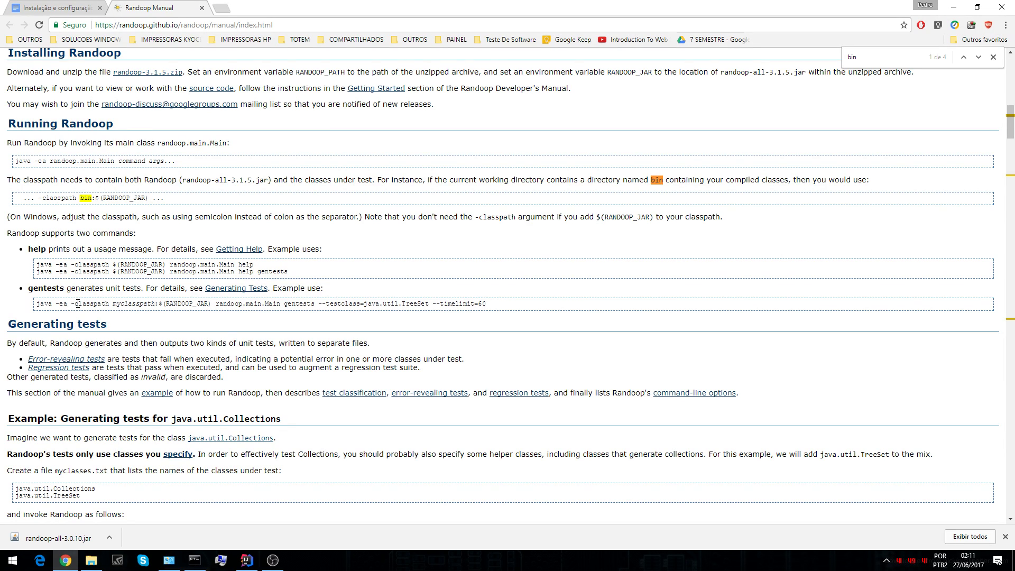
pyautogui.moveTo(78, 303); pyautogui.dragTo(210, 303)
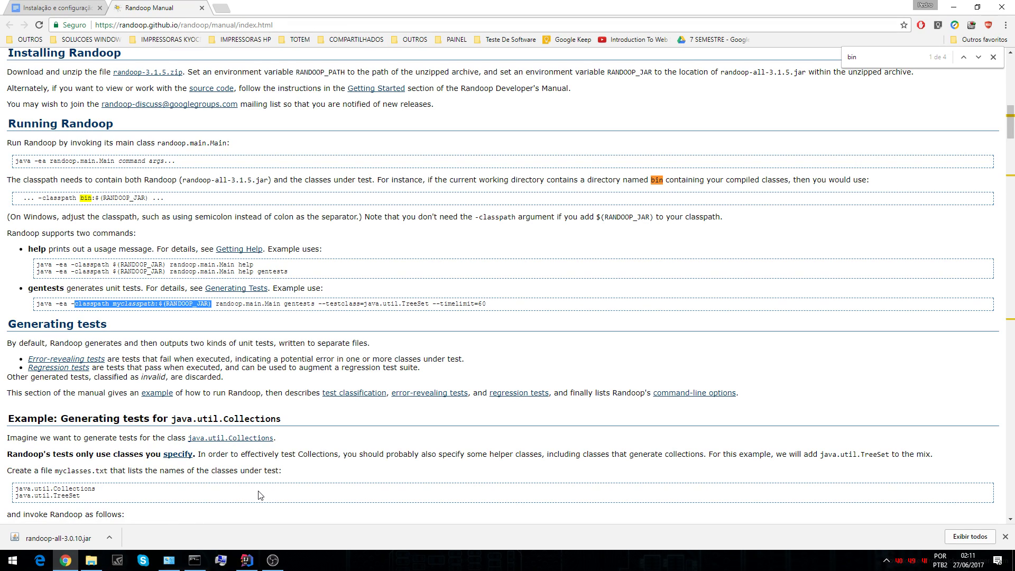
# Open Notepad, paste the copied gentests command and remove its -classpath myclasspath:$(RANDOOP_JAR) argument.
pyautogui.press('super+r')
pyautogui.write('no')
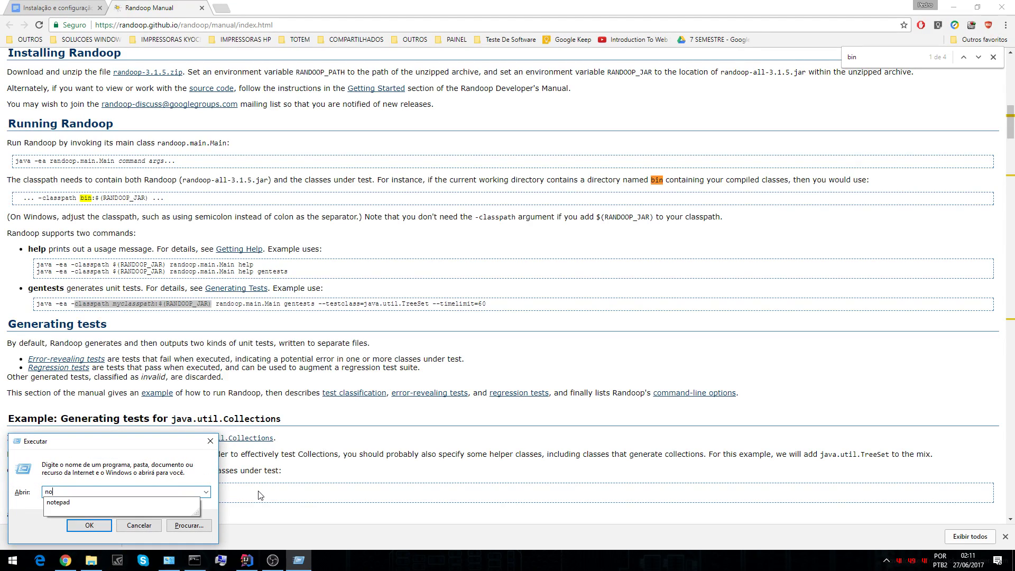
pyautogui.press('Down')
pyautogui.press('Return')
pyautogui.hotkey('ctrl', 'v')
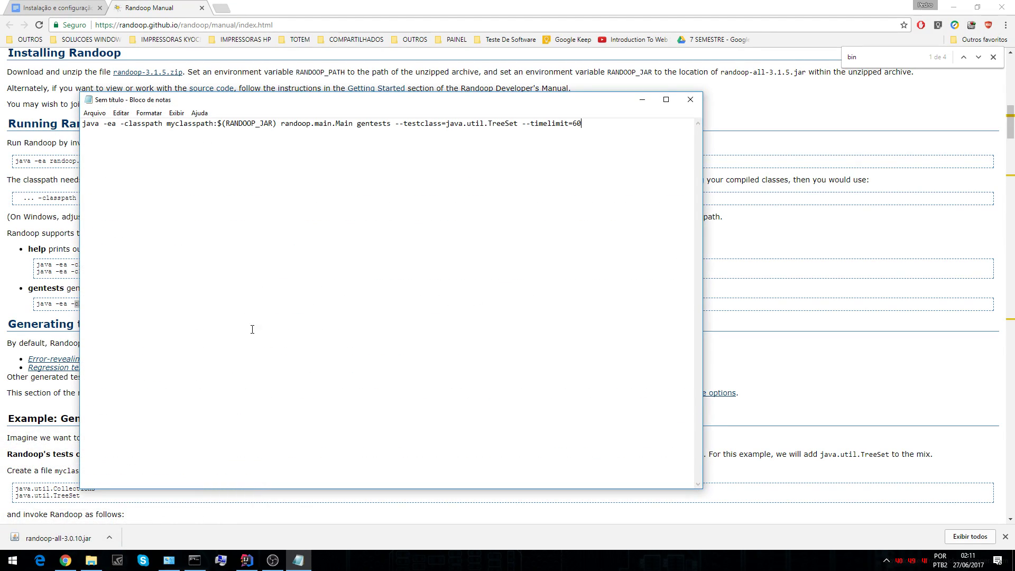
pyautogui.moveTo(121, 124); pyautogui.dragTo(282, 123)
pyautogui.press('BackSpace')
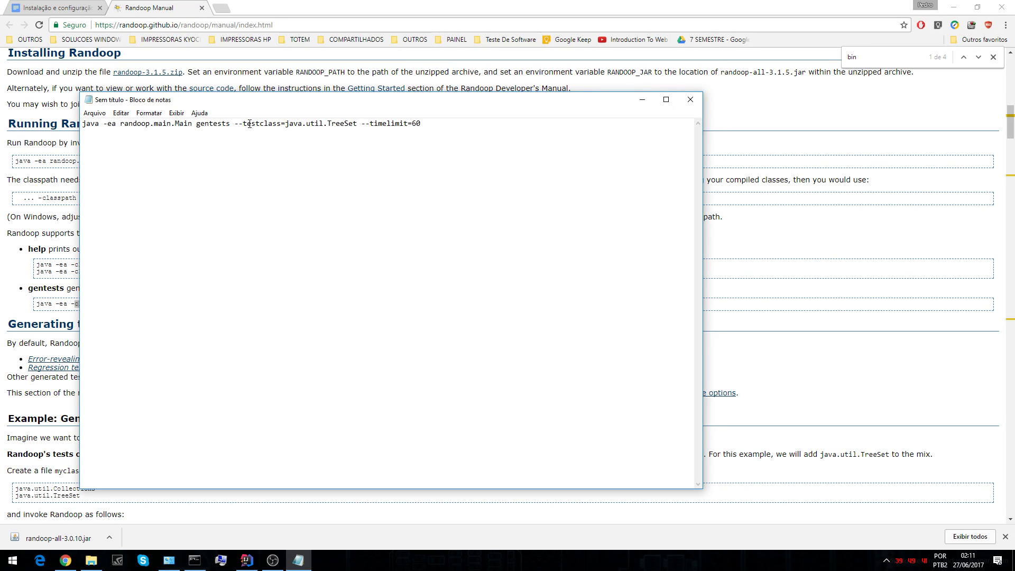
# Replace the --testclass value java.util.TreeSet with Operadores, the class name of the file in the bin folder.
pyautogui.moveTo(234, 124); pyautogui.dragTo(358, 123)
pyautogui.click(325, 123)
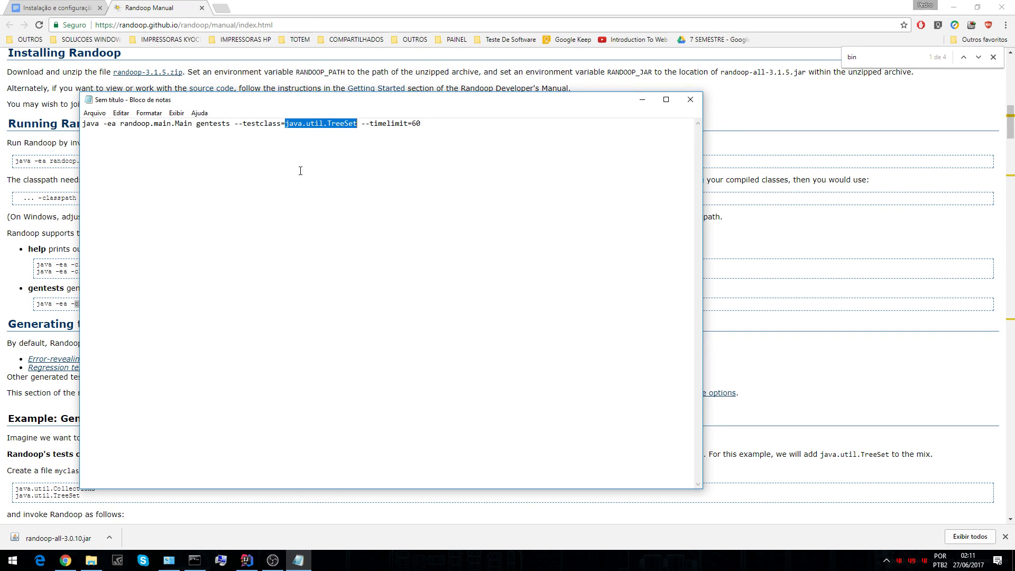
pyautogui.click(91, 560)
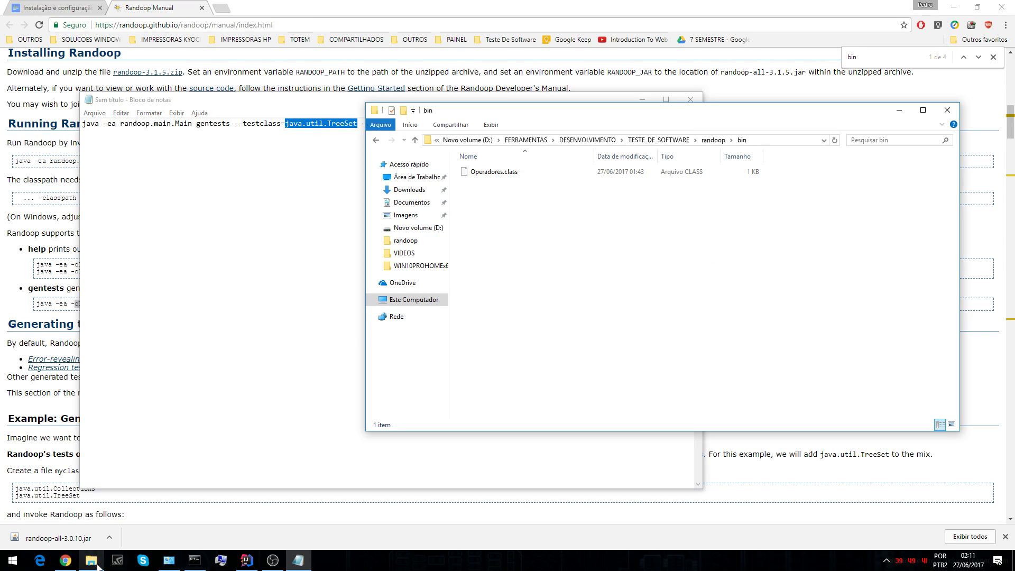
pyautogui.click(497, 173)
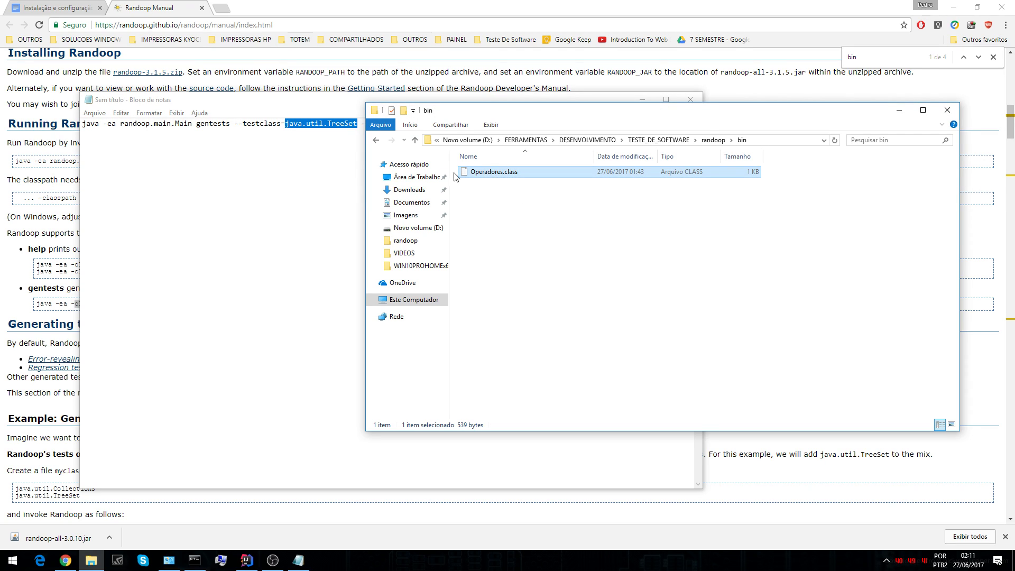
pyautogui.click(302, 124)
pyautogui.moveTo(285, 123); pyautogui.dragTo(355, 122)
pyautogui.click(287, 125)
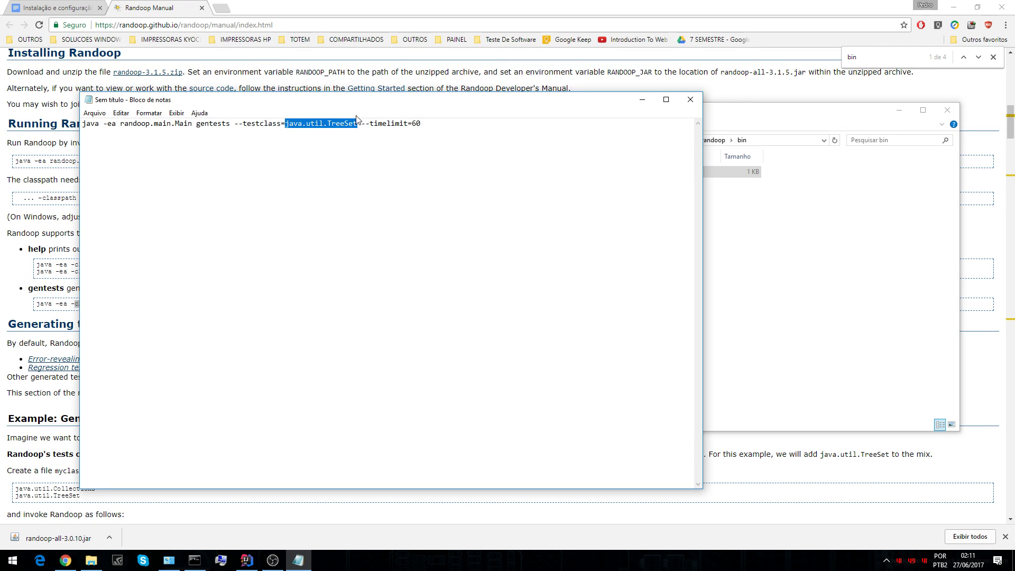
pyautogui.write('Operadores')
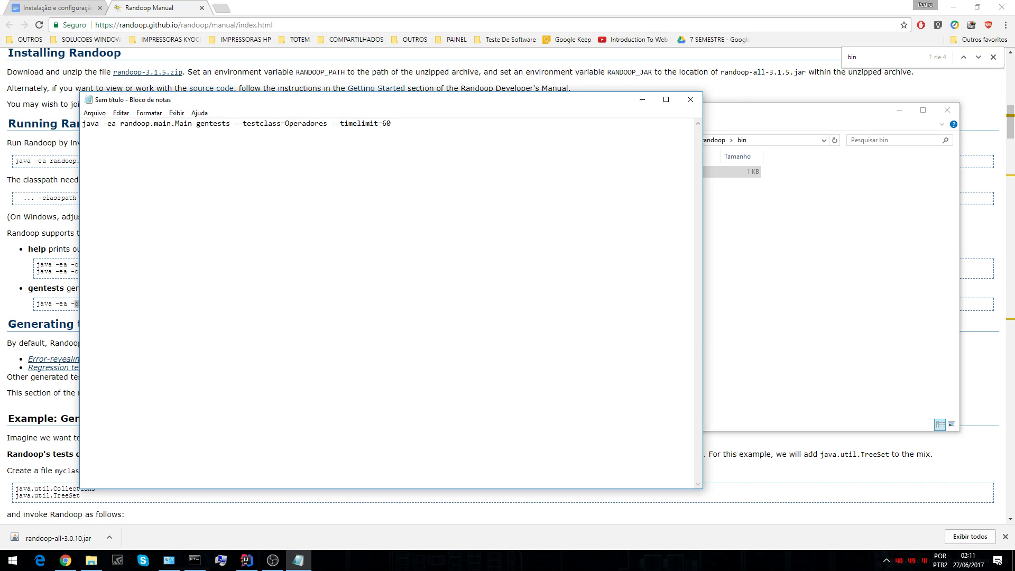
# Set the command's --timelimit value to 15.
pyautogui.moveTo(334, 123); pyautogui.dragTo(396, 125)
pyautogui.click(399, 126)
pyautogui.write('15')
# Copy the edited command from Notepad and run it in the Command Prompt from the randoop directory.
pyautogui.moveTo(387, 143); pyautogui.dragTo(83, 156)
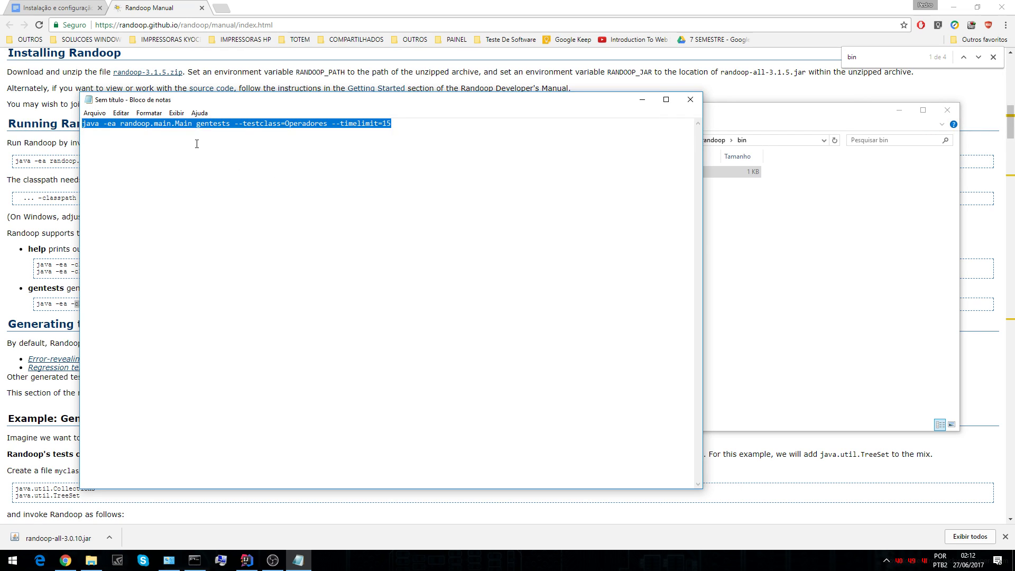
pyautogui.click(724, 231)
pyautogui.click(548, 174)
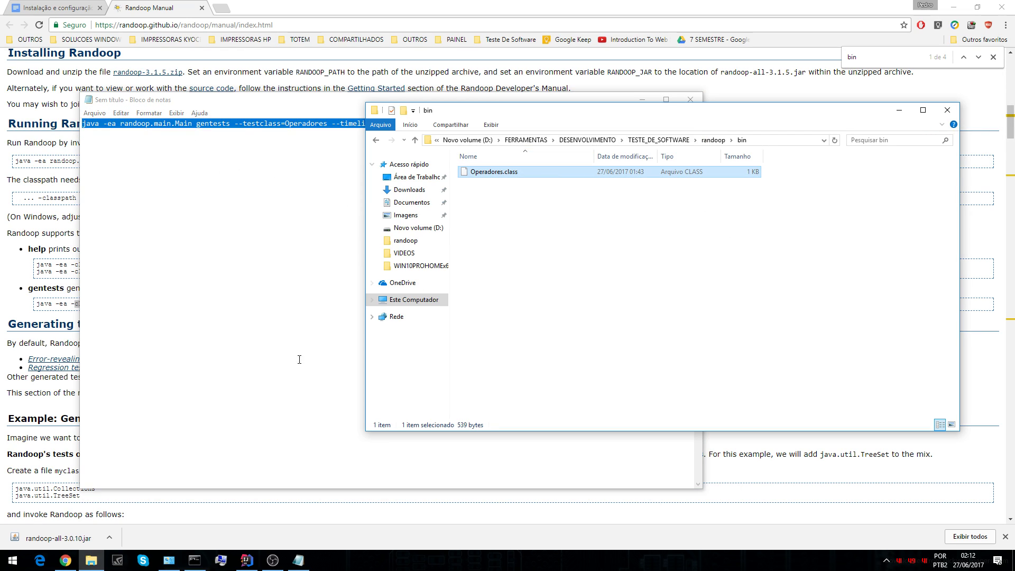
pyautogui.click(197, 478)
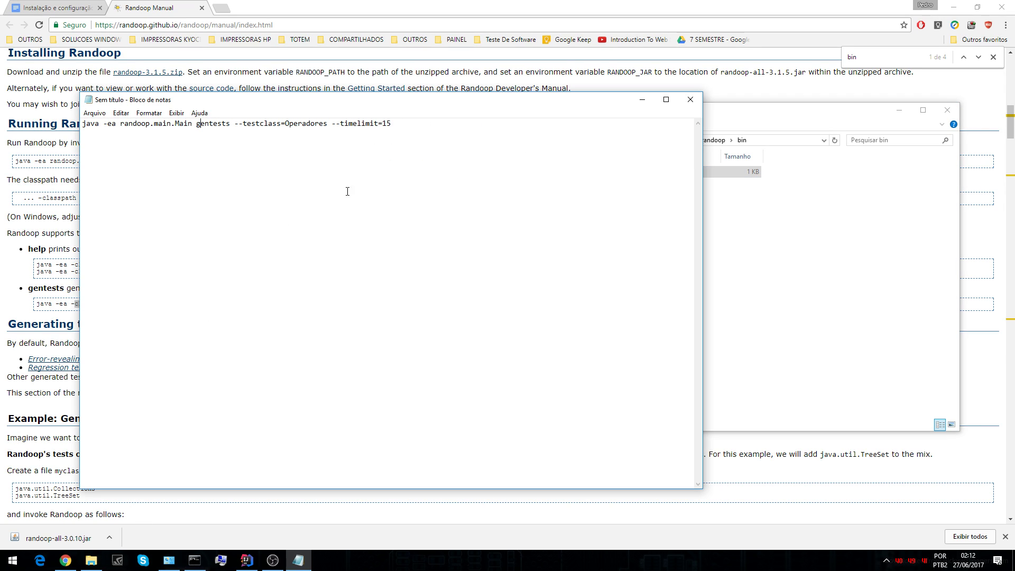
pyautogui.moveTo(407, 130); pyautogui.dragTo(82, 127)
pyautogui.hotkey('ctrl', 'c')
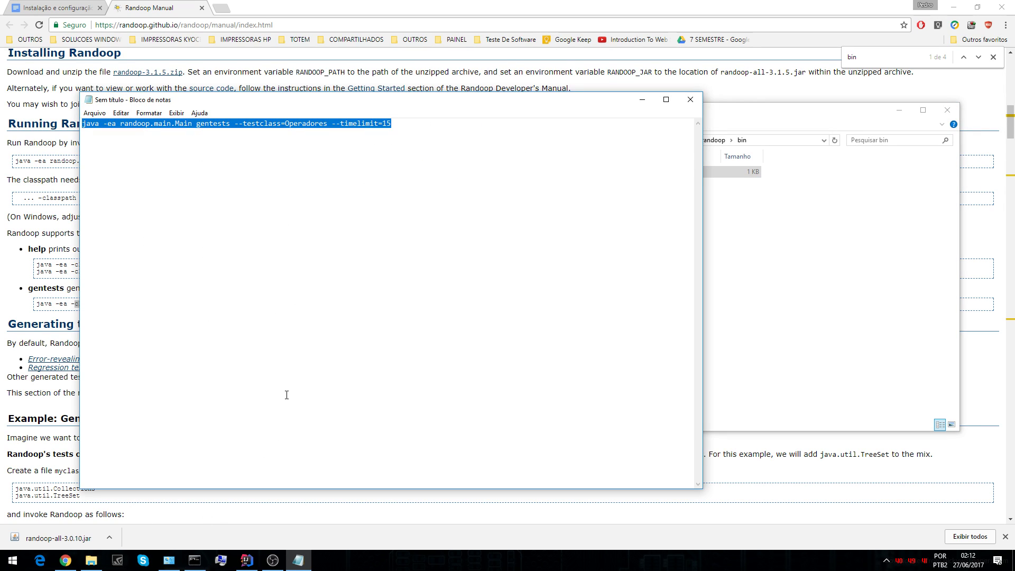
pyautogui.click(195, 560)
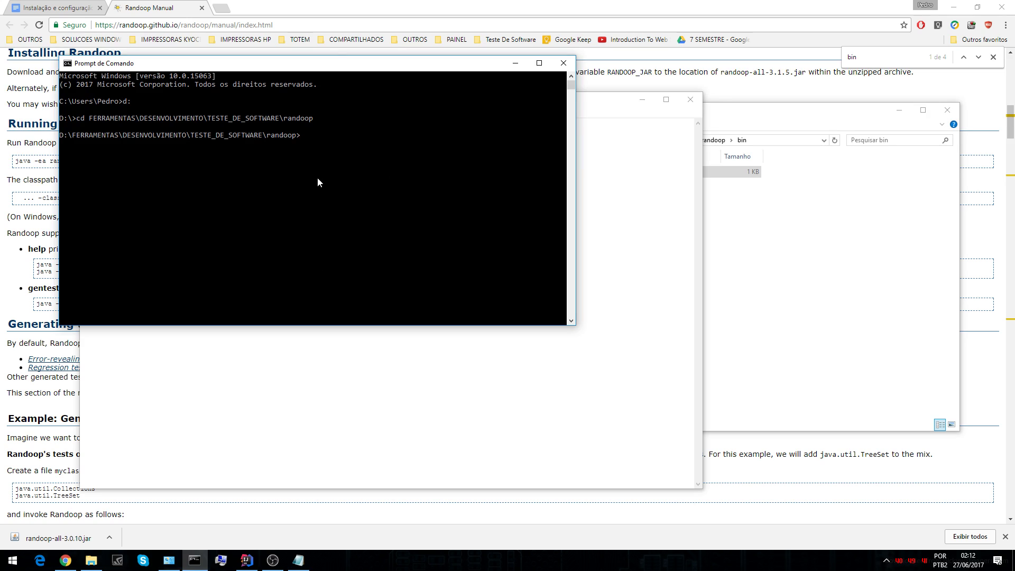
pyautogui.hotkey('ctrl', 'v')
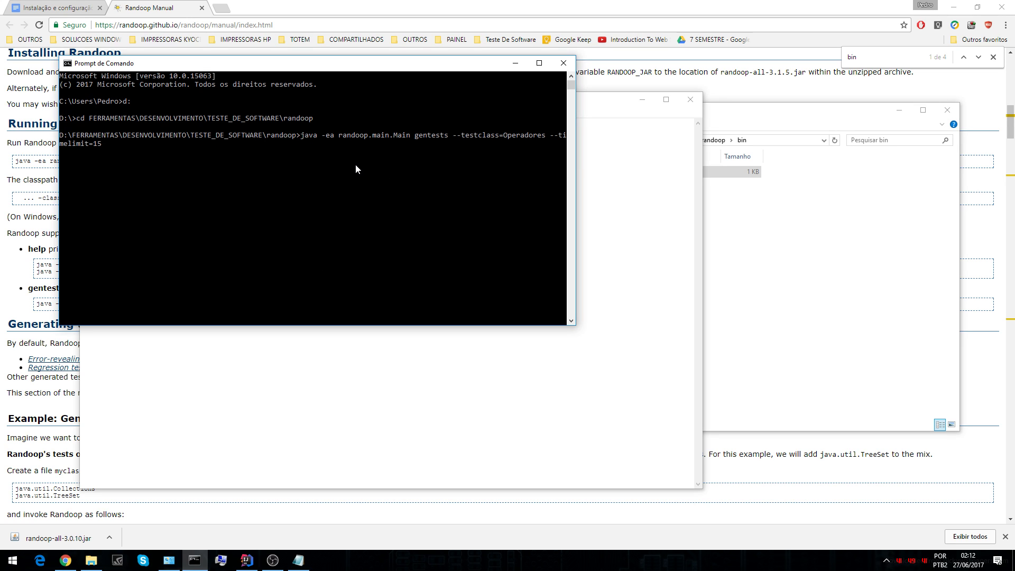
pyautogui.press('Return')
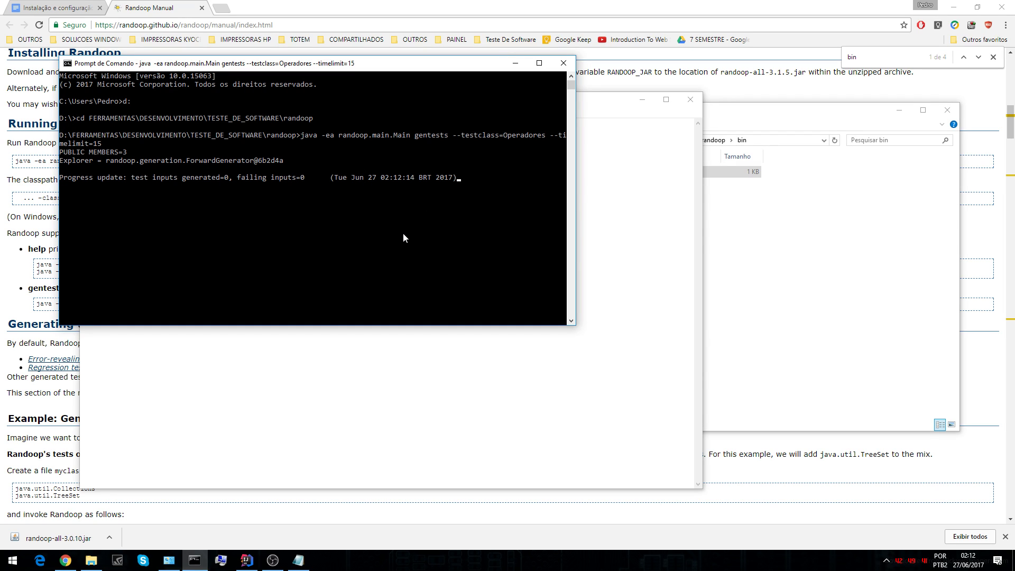
# Go back from bin to the randoop folder in File Explorer and check the generated RegressionTest and RegressionTest0 files.
pyautogui.click(791, 236)
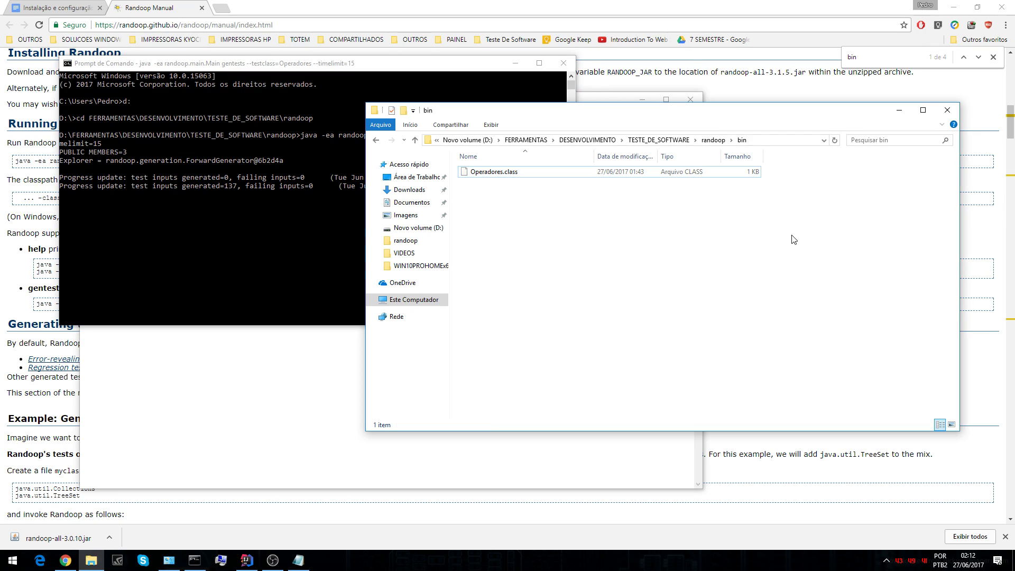
pyautogui.moveTo(554, 113); pyautogui.dragTo(605, 85)
pyautogui.click(552, 146)
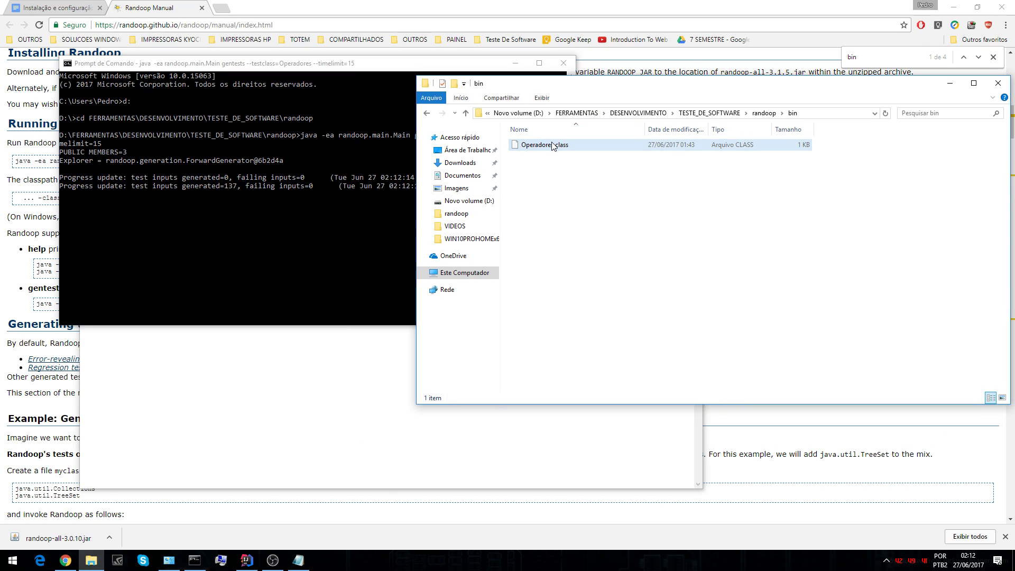
pyautogui.click(426, 114)
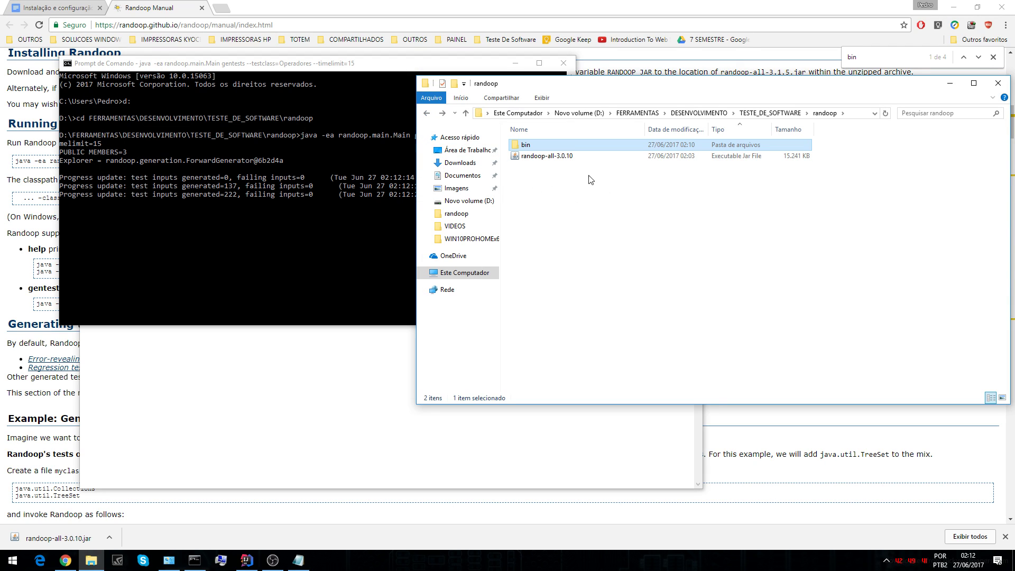
pyautogui.click(553, 179)
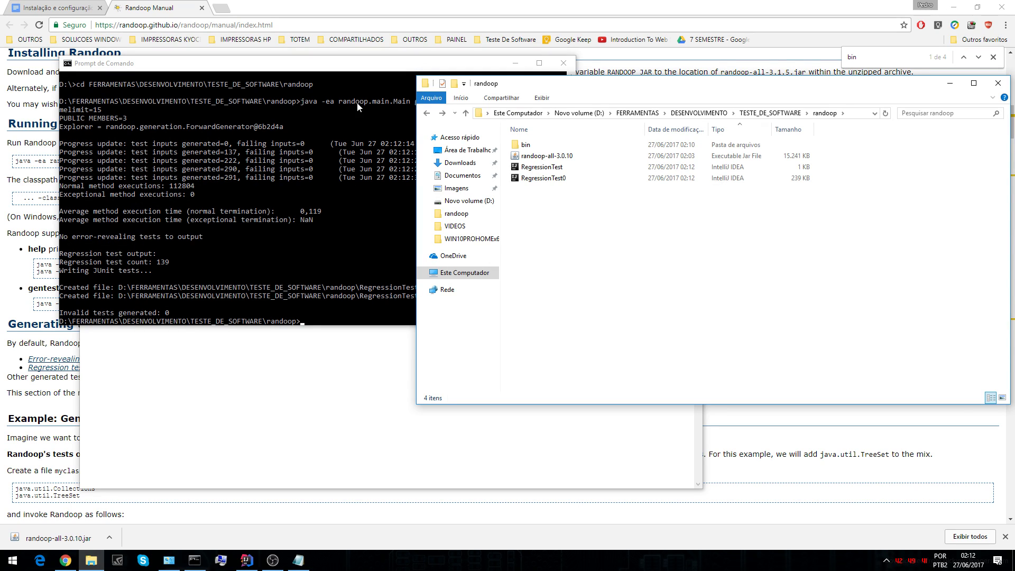
pyautogui.click(544, 167)
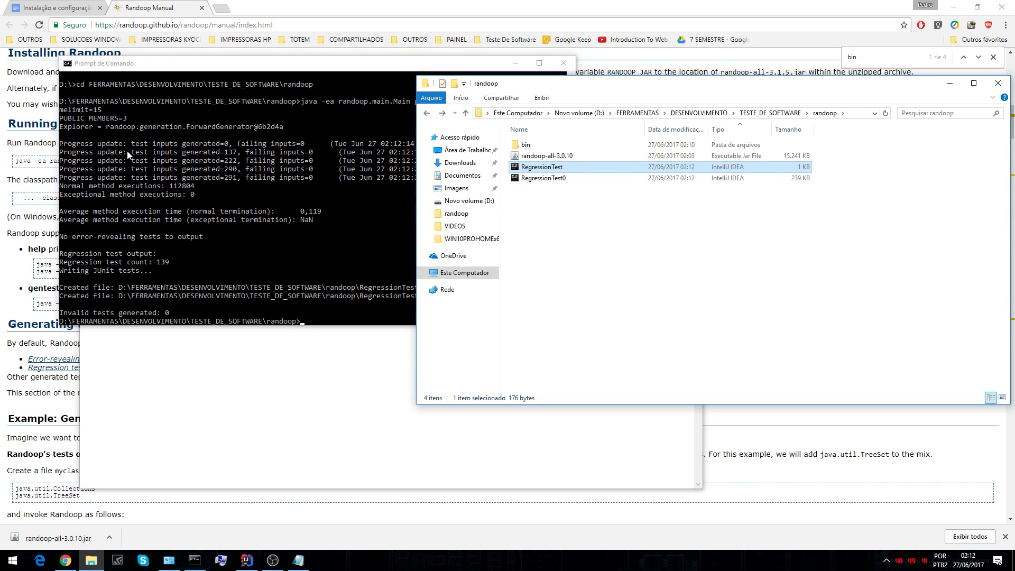
pyautogui.click(578, 219)
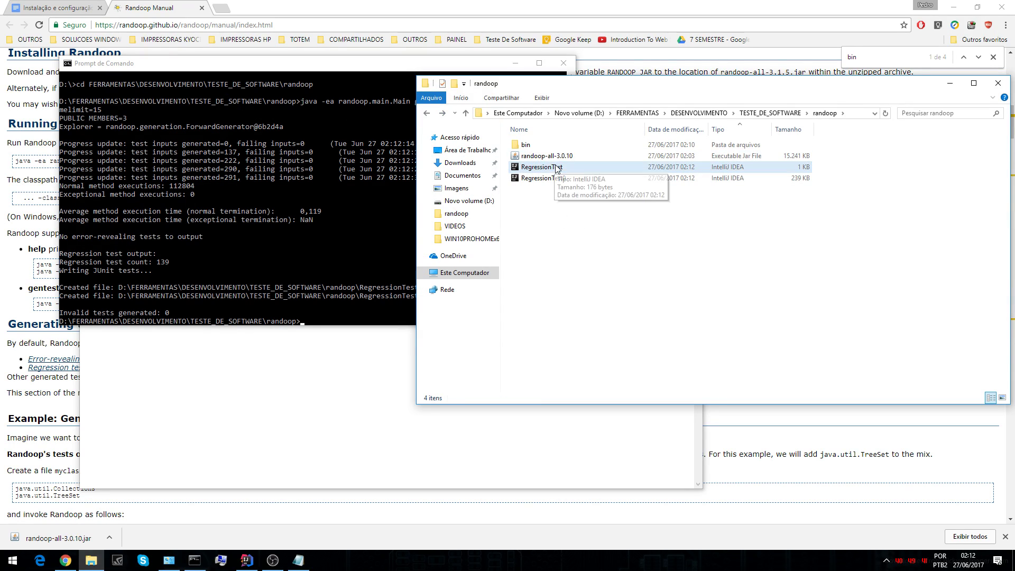
pyautogui.click(547, 178)
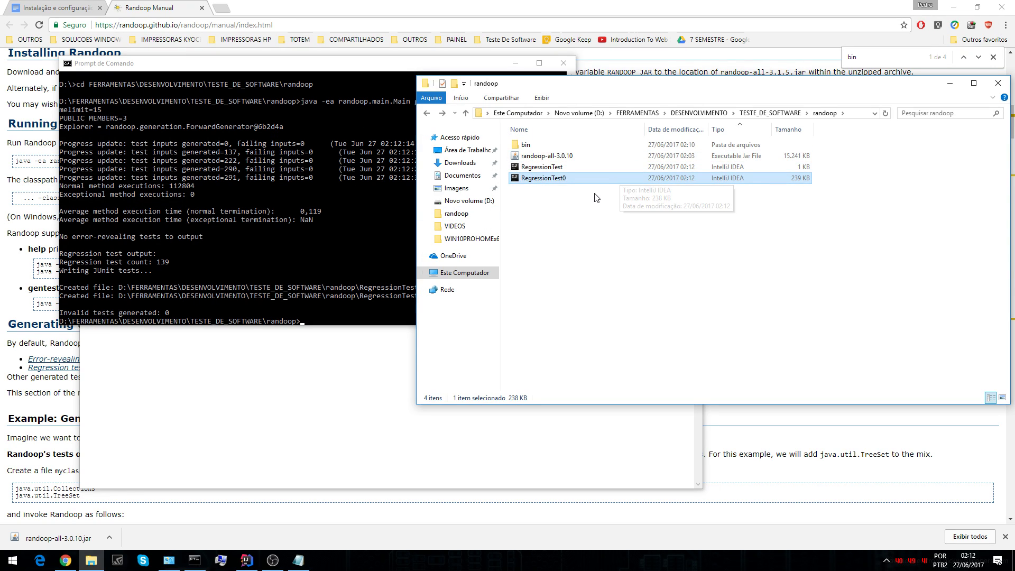
pyautogui.click(555, 168)
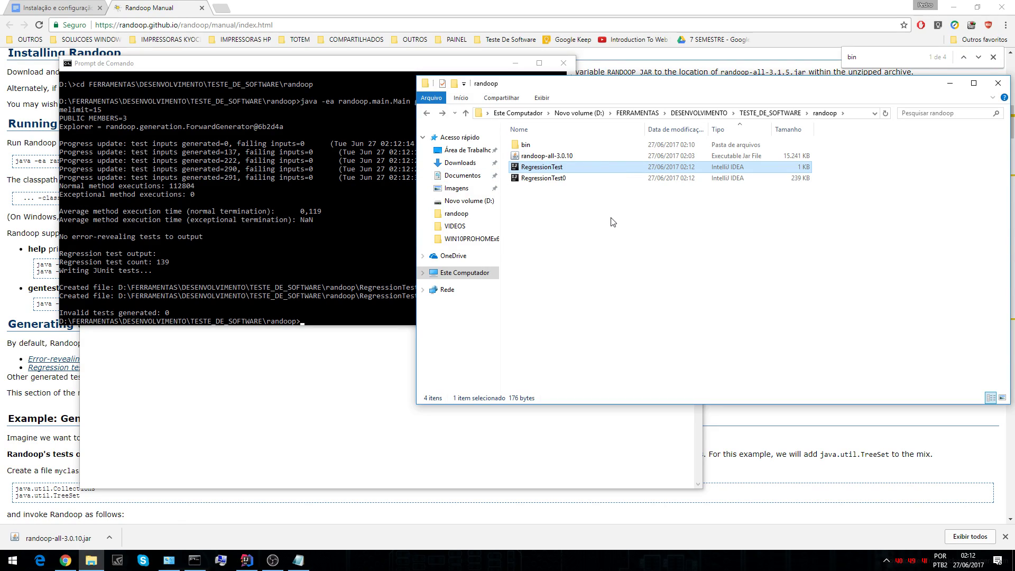
pyautogui.click(595, 219)
# Switch back to the Randoop manual in Chrome and browse its command-line options for test classification and limiting test generation.
pyautogui.click(267, 18)
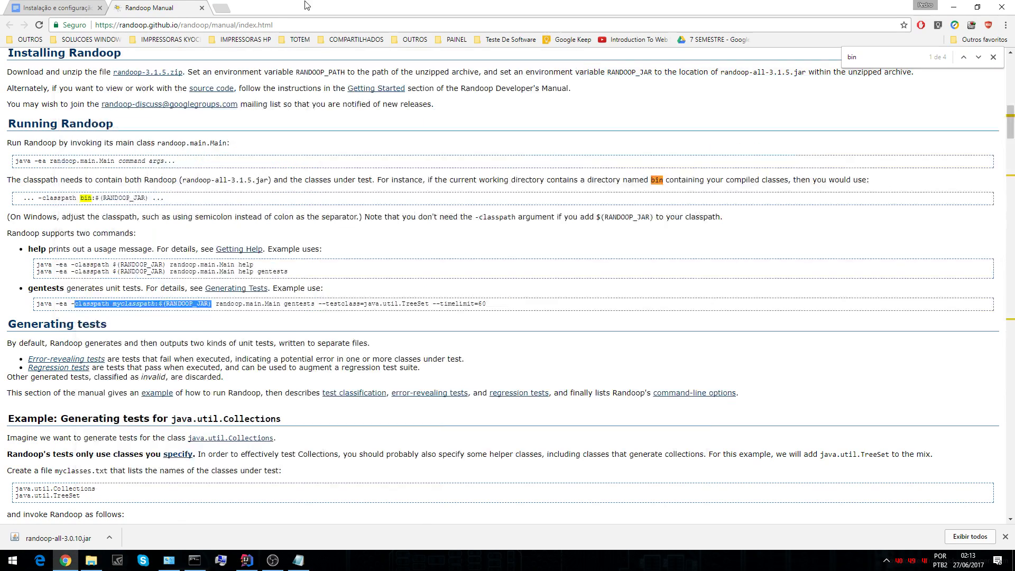
pyautogui.scroll(-9, 259, 273)
pyautogui.scroll(-20, 260, 271)
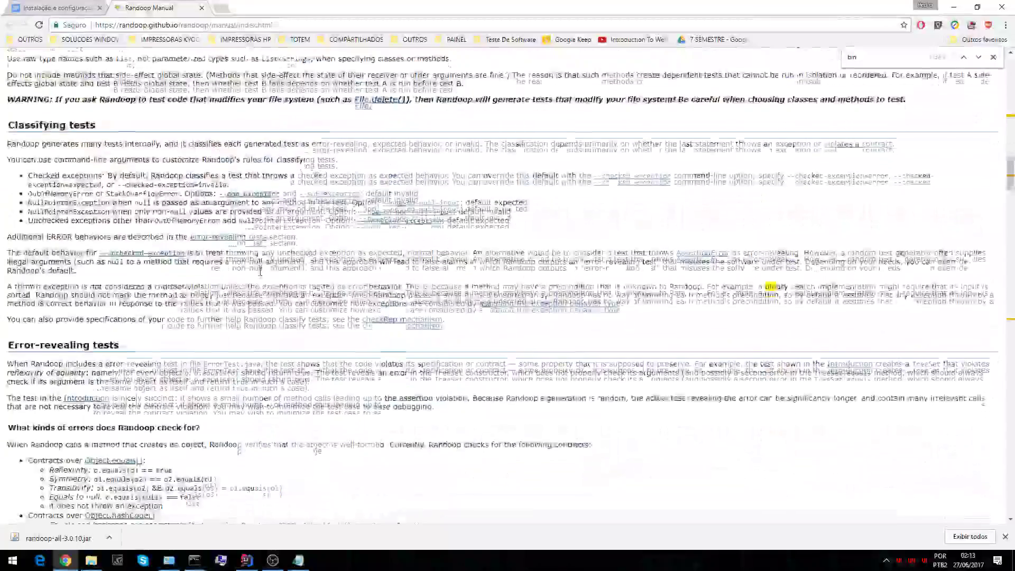
pyautogui.scroll(-8, 260, 275)
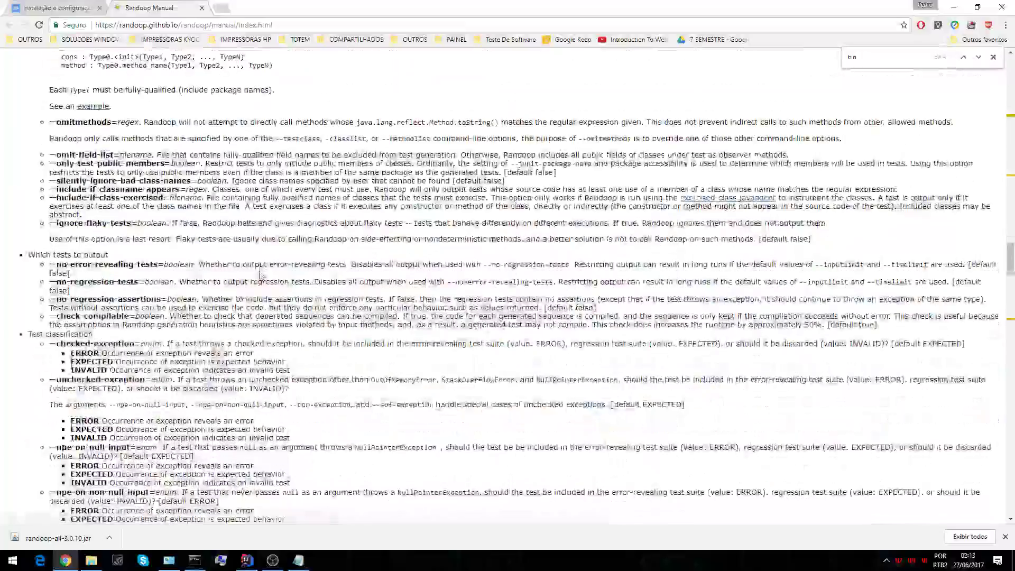
pyautogui.scroll(-8, 260, 271)
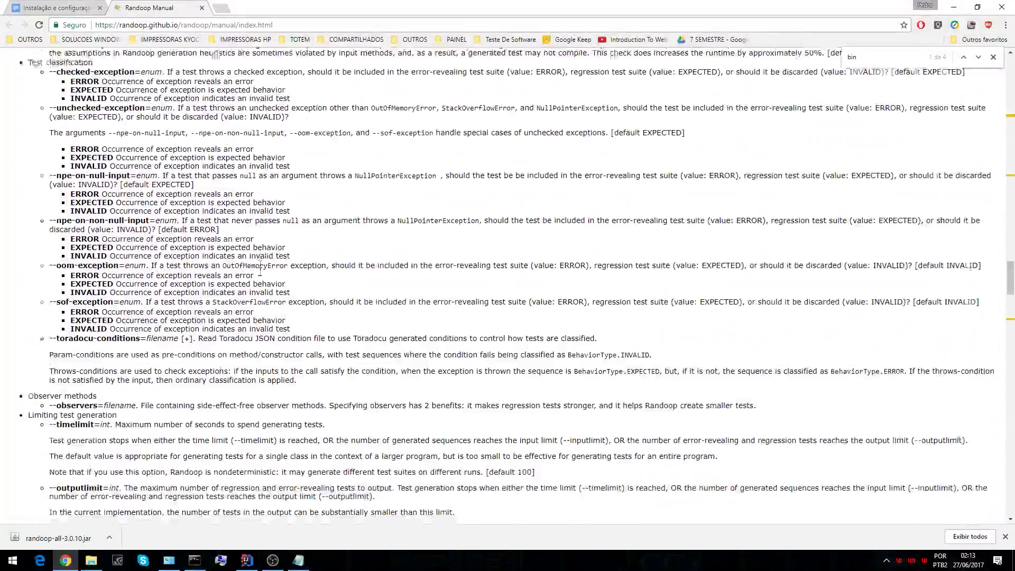
# Browse the Randoop manual's options for outputting JUnit tests and examine the --junit-output-dir entry.
pyautogui.scroll(-1, 319, 269)
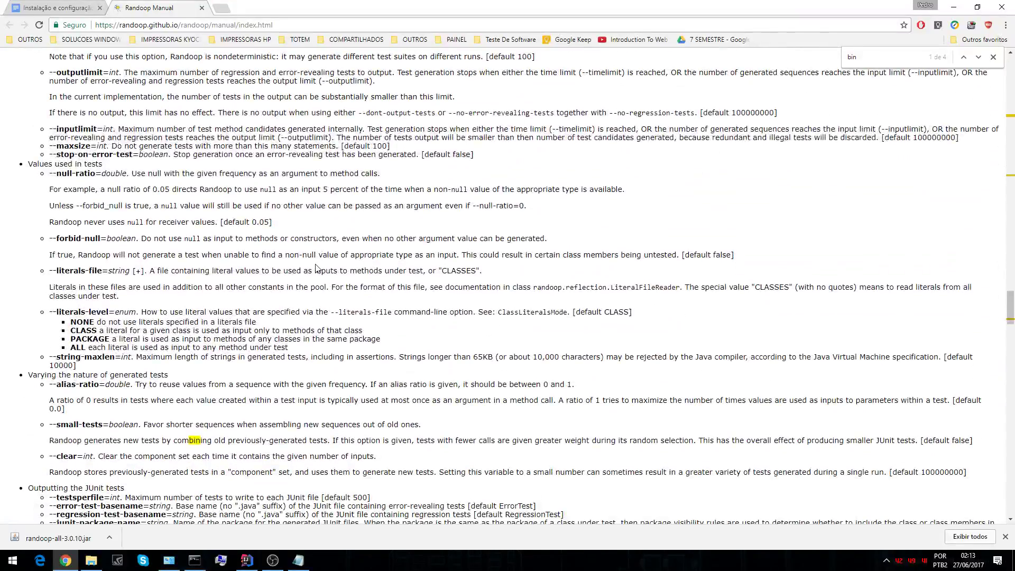
pyautogui.scroll(-4, 316, 268)
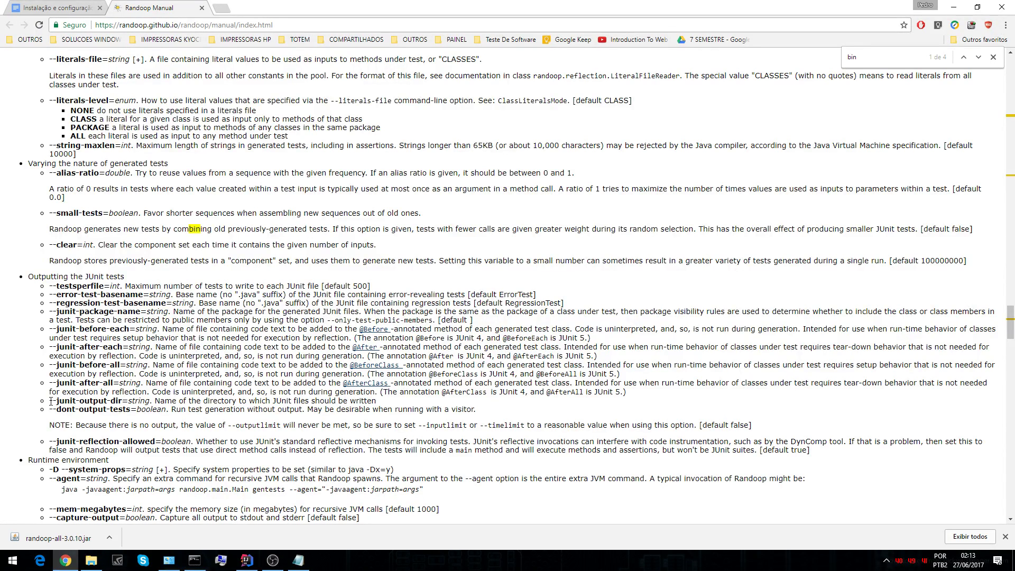
pyautogui.moveTo(51, 400); pyautogui.dragTo(132, 403)
pyautogui.moveTo(51, 402); pyautogui.dragTo(150, 403)
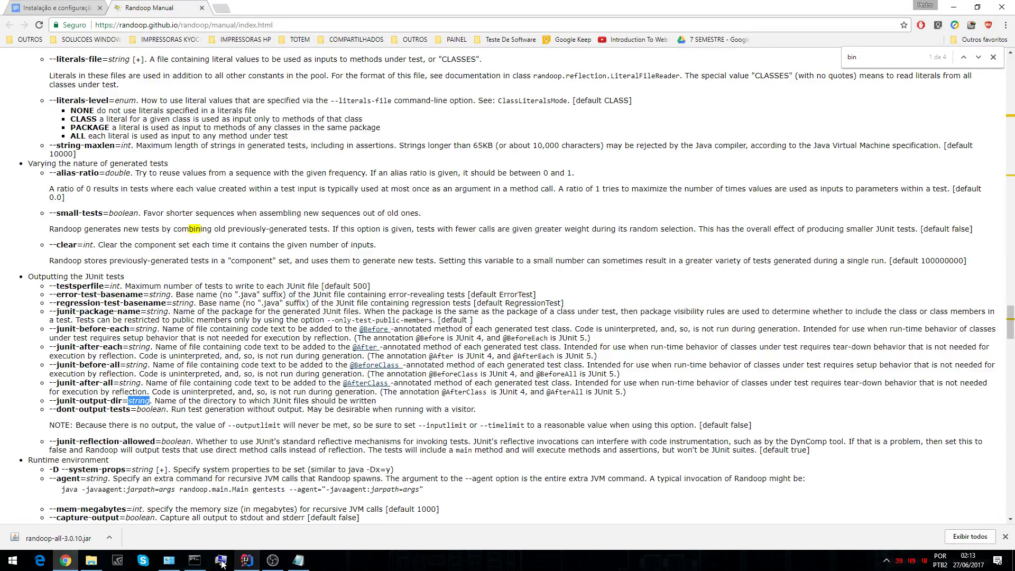
# Switch to the randoop folder in File Explorer and arrange the IntelliJ IDEA window so both the generated files and the Calculadora project tree are accessible.
pyautogui.click(91, 561)
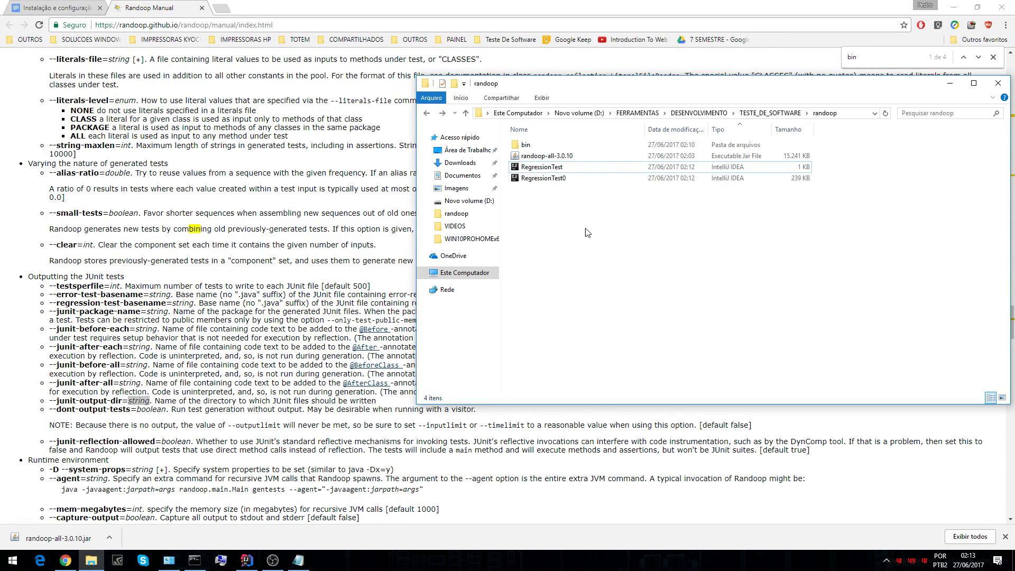
pyautogui.click(544, 168)
pyautogui.click(539, 179)
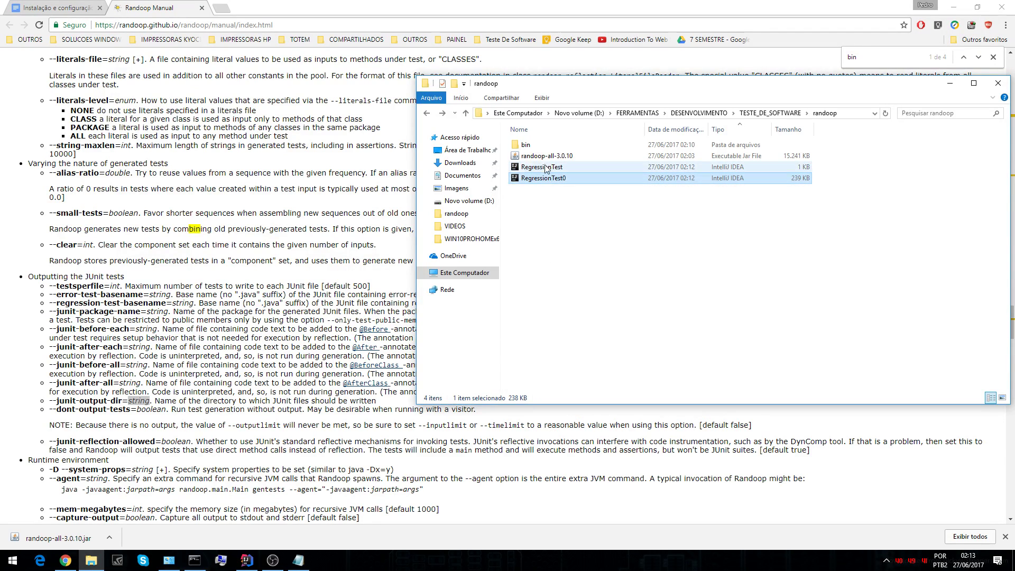
pyautogui.click(546, 168)
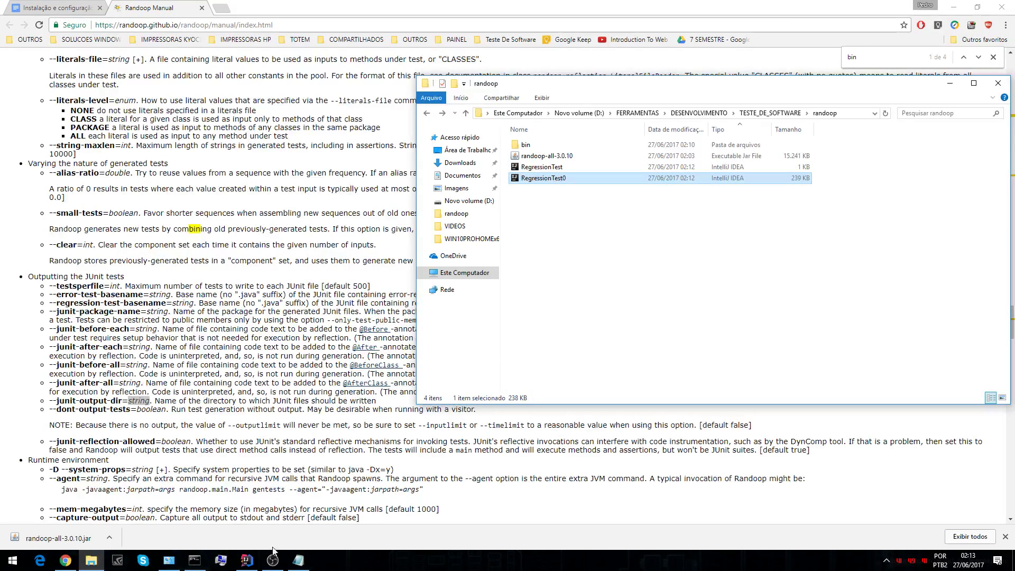
pyautogui.click(246, 560)
pyautogui.moveTo(439, 18); pyautogui.dragTo(577, 290)
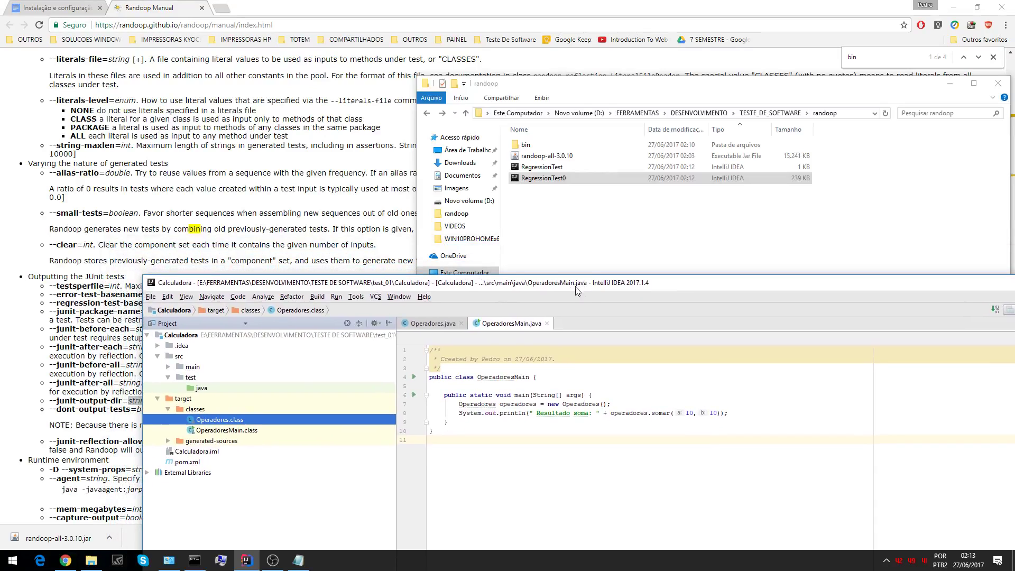
pyautogui.click(200, 389)
pyautogui.click(187, 378)
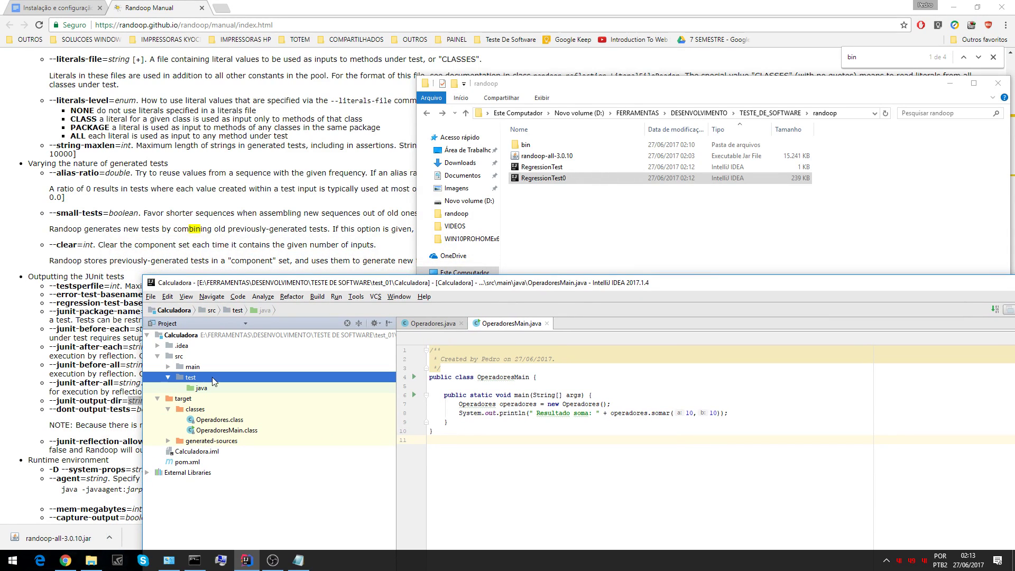
pyautogui.click(179, 357)
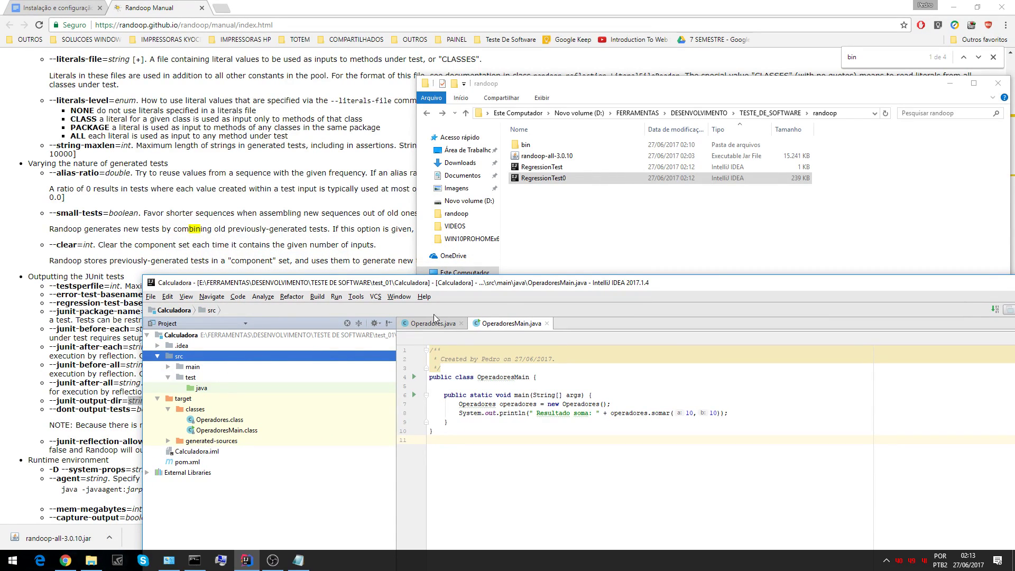
# Copy the RegressionTest and RegressionTest0 files from the randoop folder into the Calculadora project's src\test directory.
pyautogui.click(547, 178)
pyautogui.keyDown('shift'); pyautogui.click(544, 168); pyautogui.keyUp('shift')
pyautogui.moveTo(544, 168); pyautogui.dragTo(191, 384)
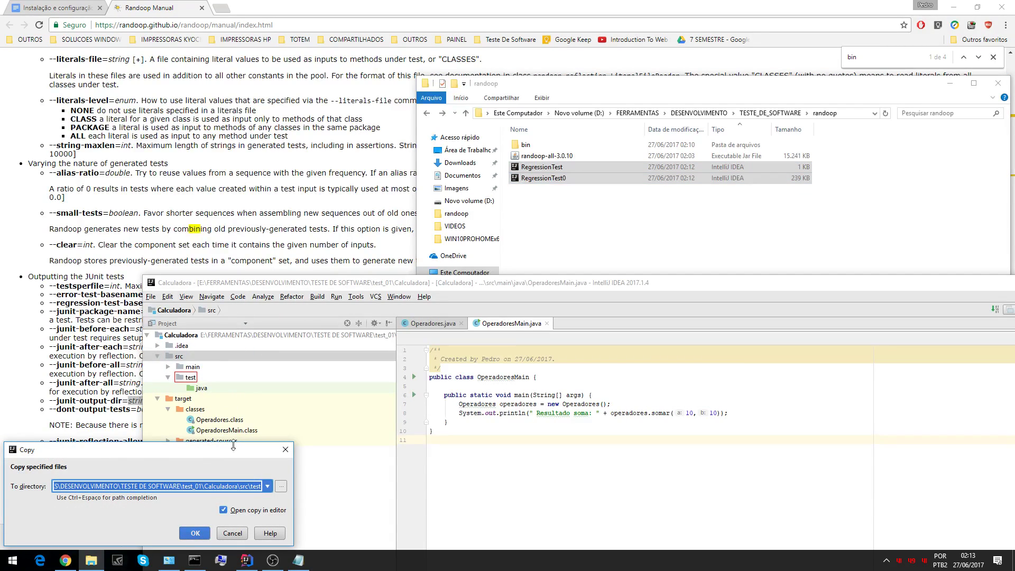
pyautogui.click(194, 534)
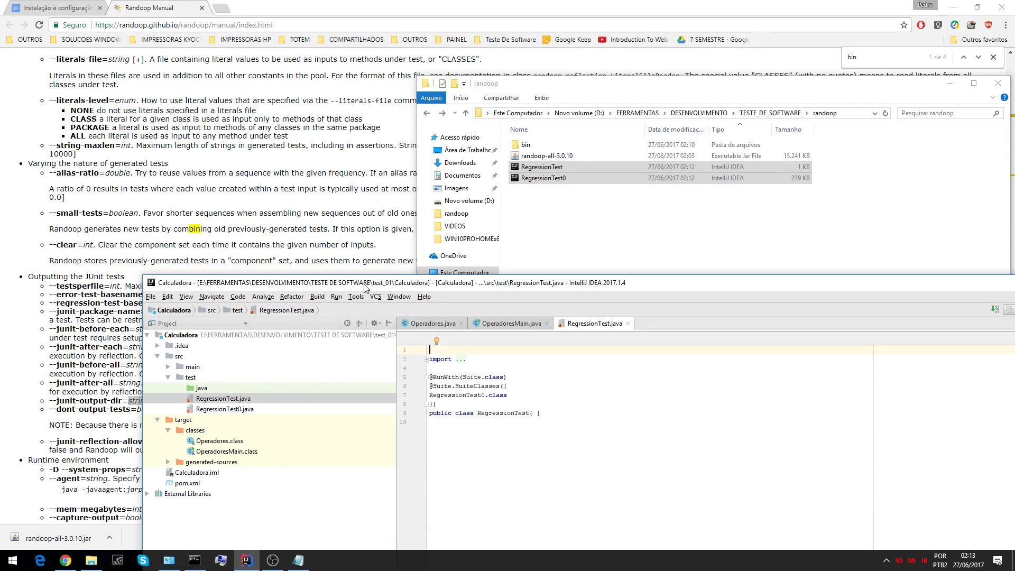
# Move RegressionTest.java and RegressionTest0.java from src\test into the src\test\java folder of the project.
pyautogui.moveTo(357, 282); pyautogui.dragTo(334, 206)
pyautogui.click(218, 333)
pyautogui.keyDown('shift'); pyautogui.click(218, 323); pyautogui.keyUp('shift')
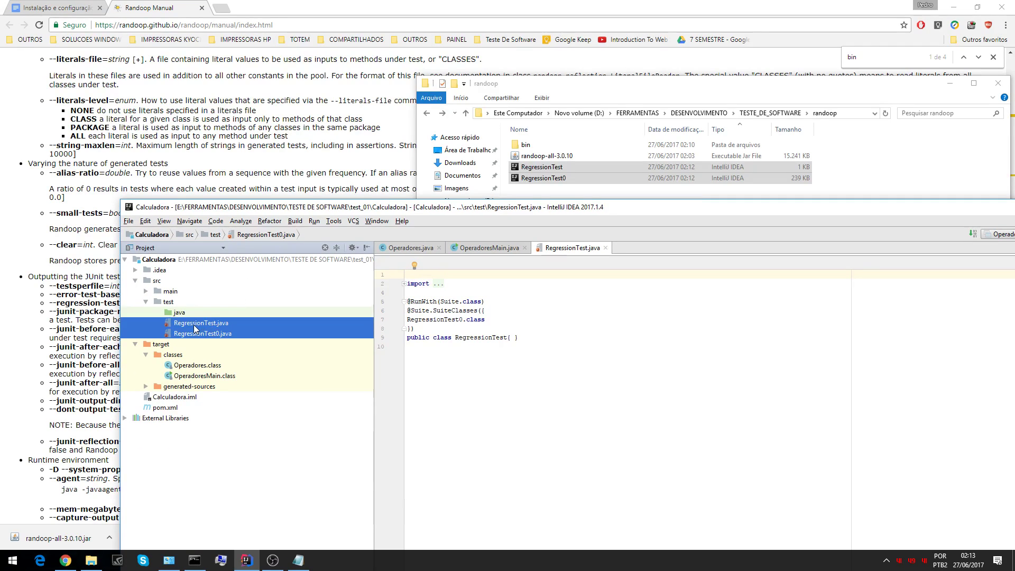
pyautogui.moveTo(218, 324); pyautogui.dragTo(191, 319)
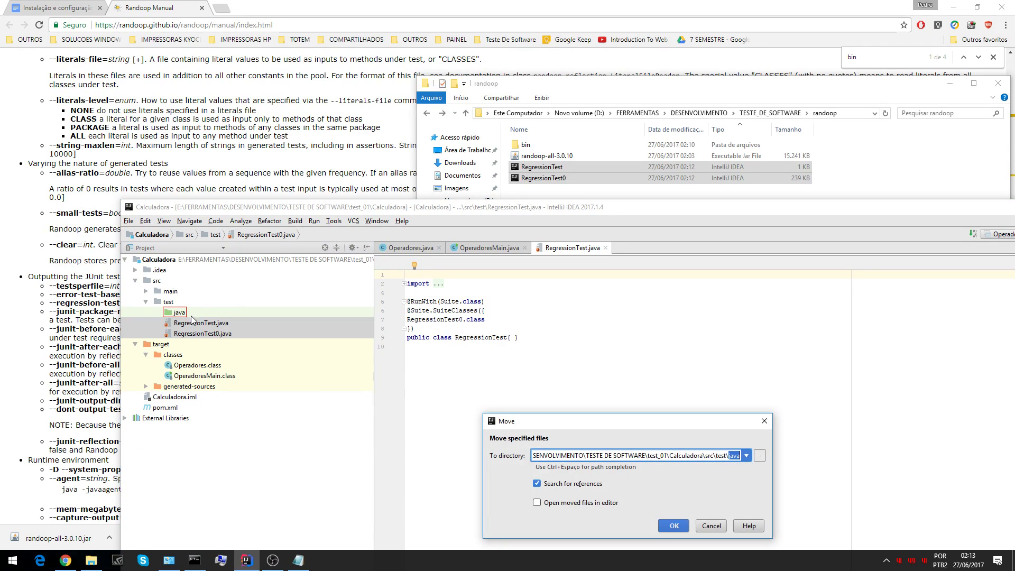
pyautogui.click(674, 524)
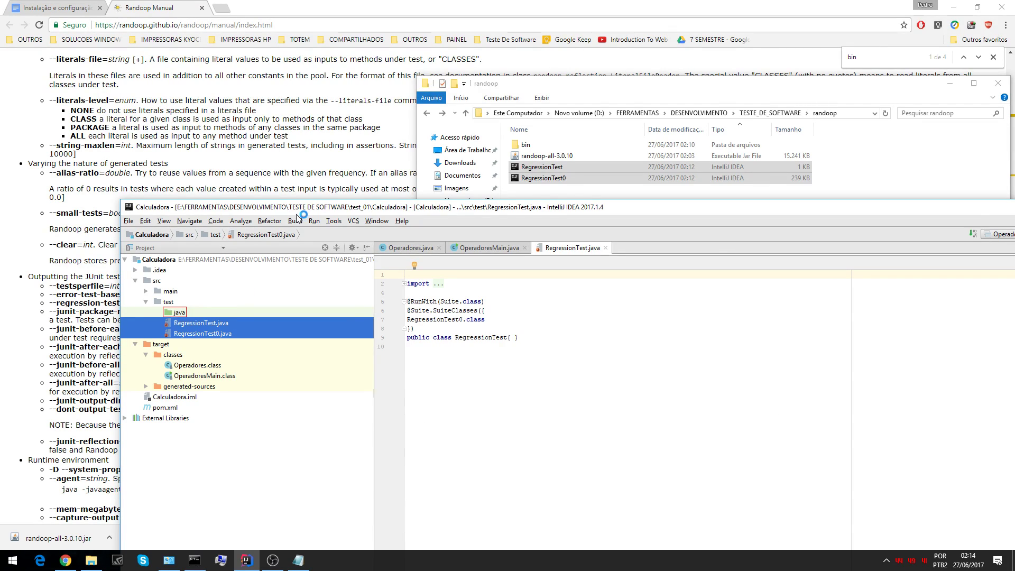
pyautogui.click(235, 325)
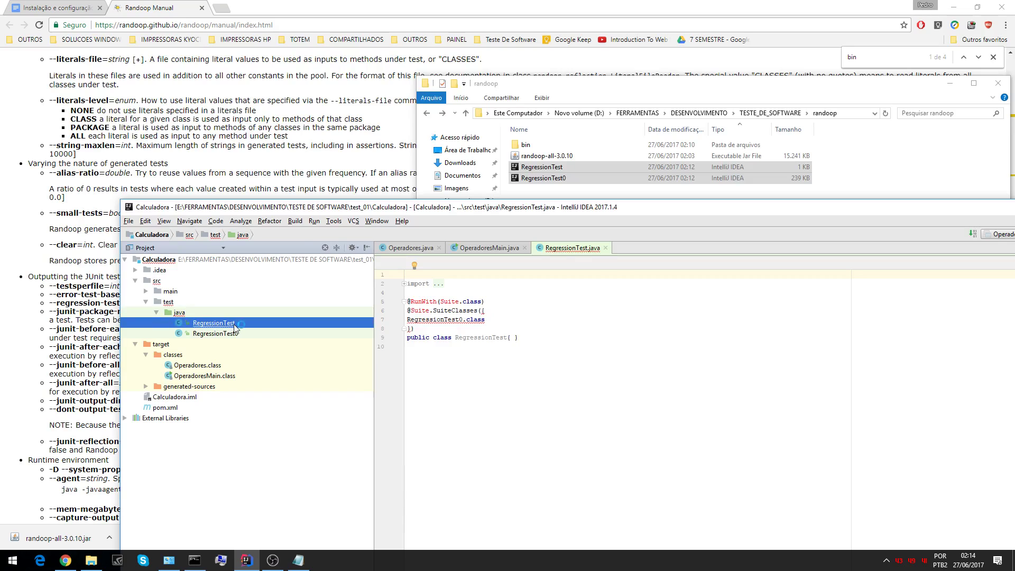
# Maximize the IntelliJ IDEA window and expand the collapsed imports in RegressionTest.java to inspect the org.junit references.
pyautogui.moveTo(447, 208); pyautogui.dragTo(391, 73)
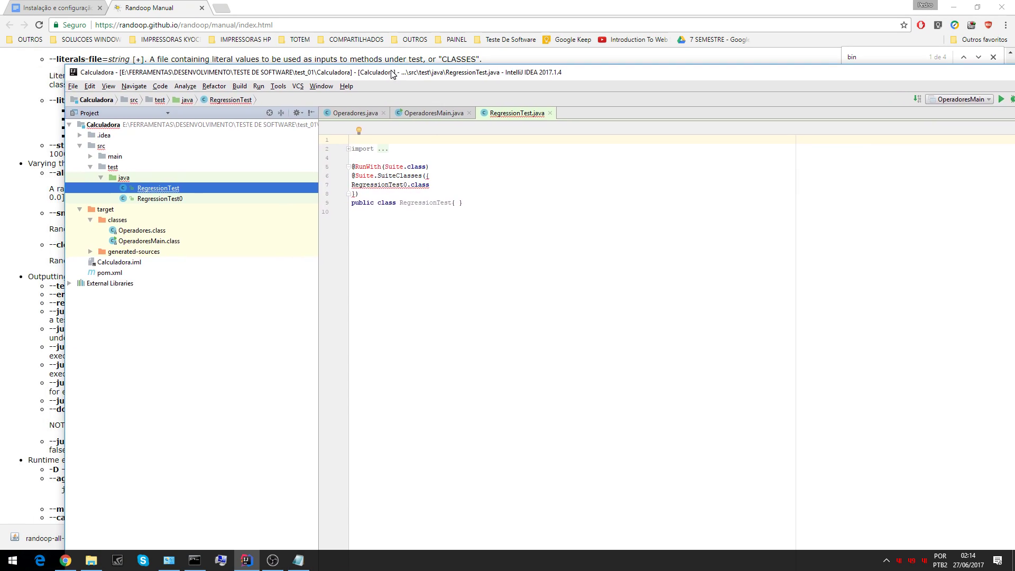
pyautogui.click(348, 150)
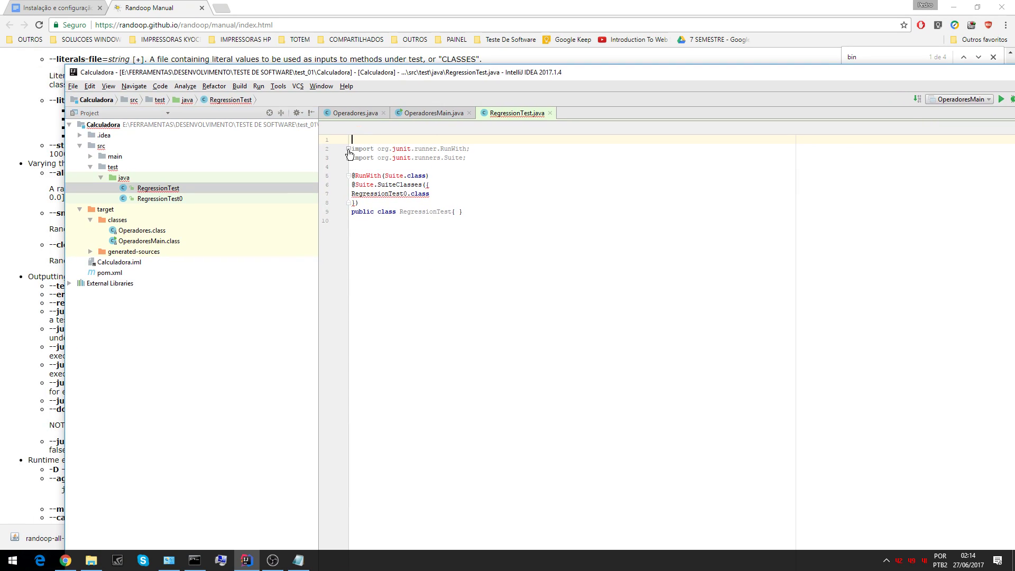
pyautogui.click(405, 150)
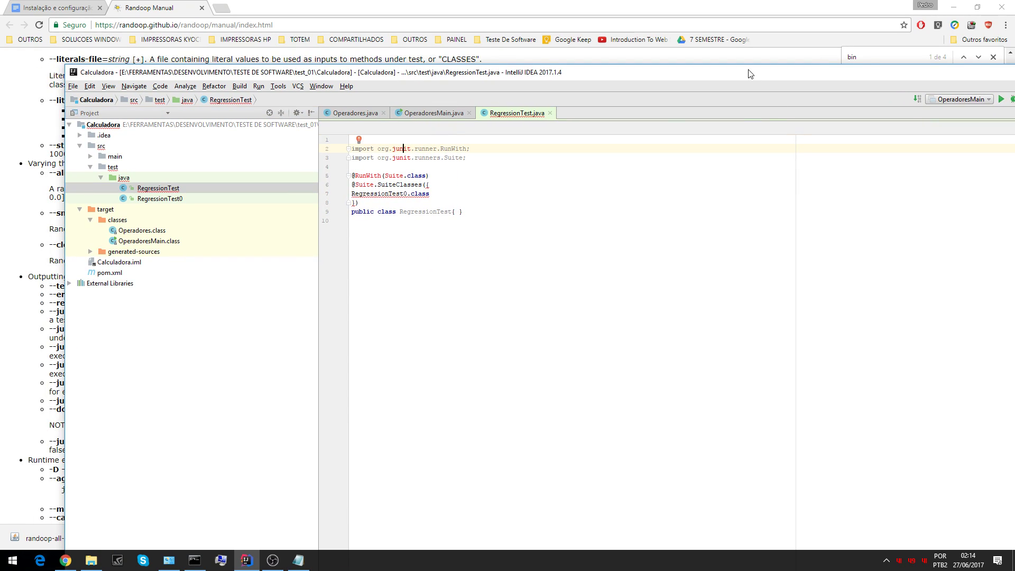
pyautogui.moveTo(751, 74); pyautogui.dragTo(656, 67)
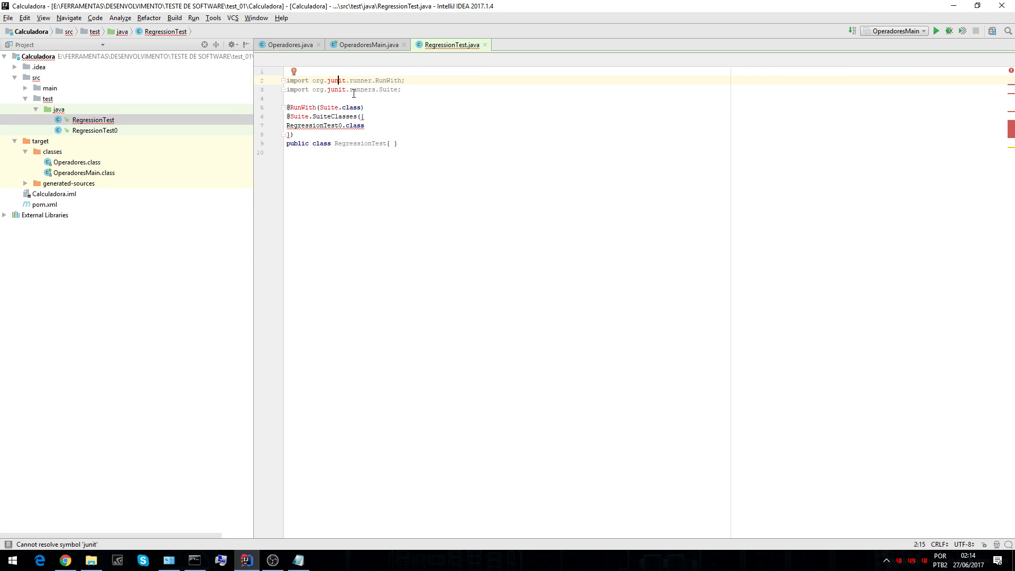
pyautogui.click(295, 72)
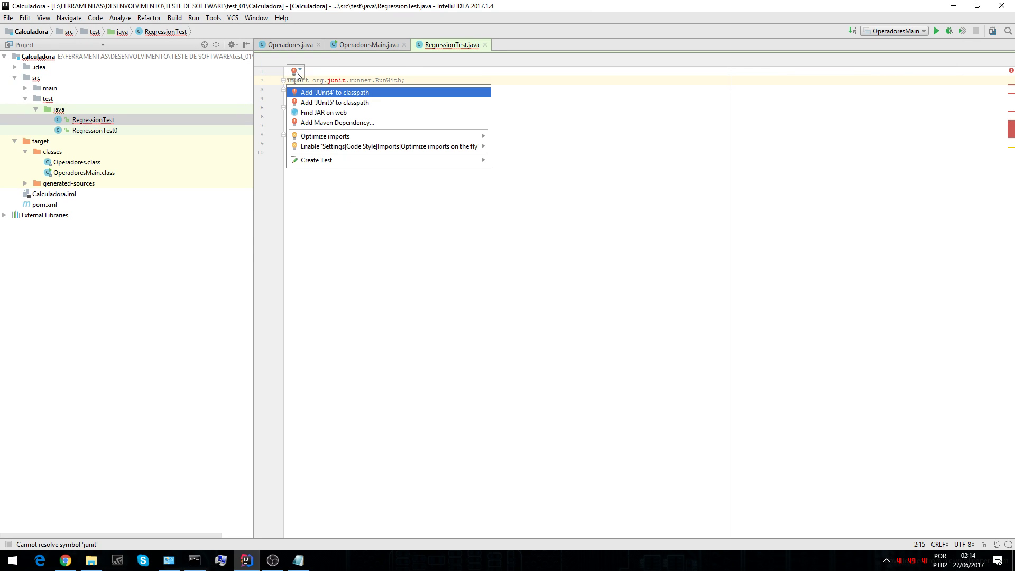
pyautogui.click(361, 123)
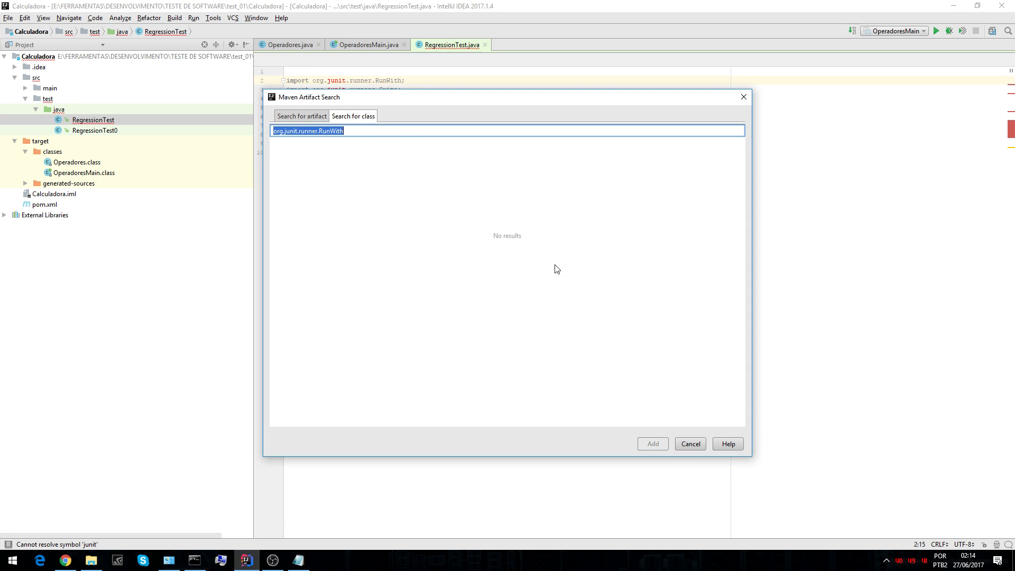
pyautogui.click(358, 131)
pyautogui.moveTo(362, 101); pyautogui.dragTo(400, 115)
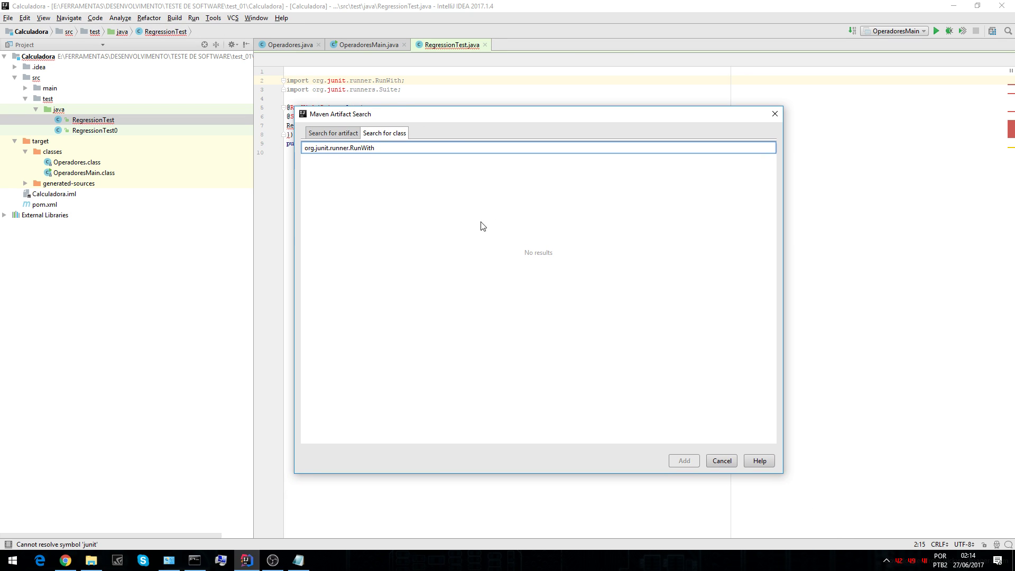
pyautogui.click(343, 133)
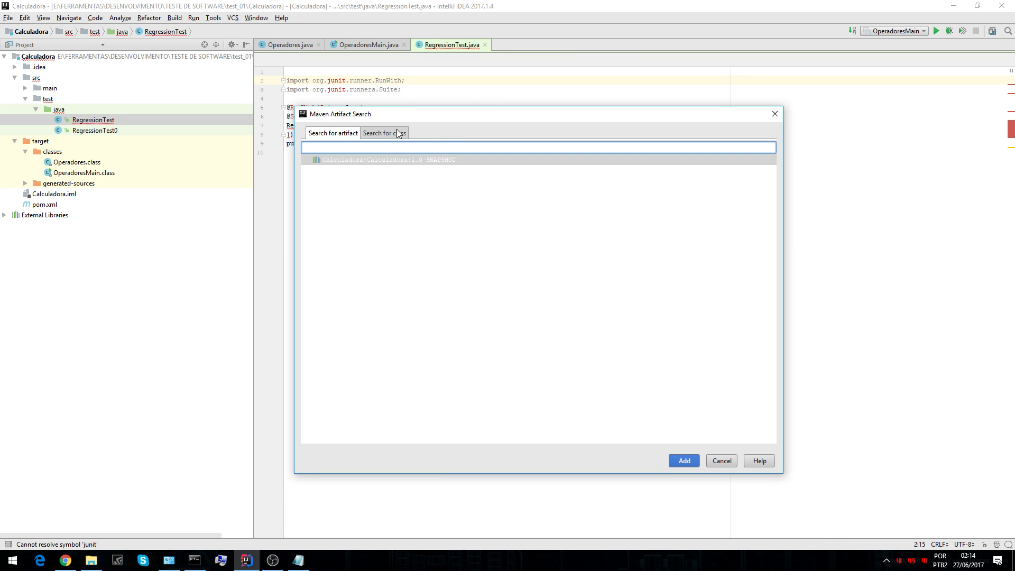
pyautogui.click(397, 133)
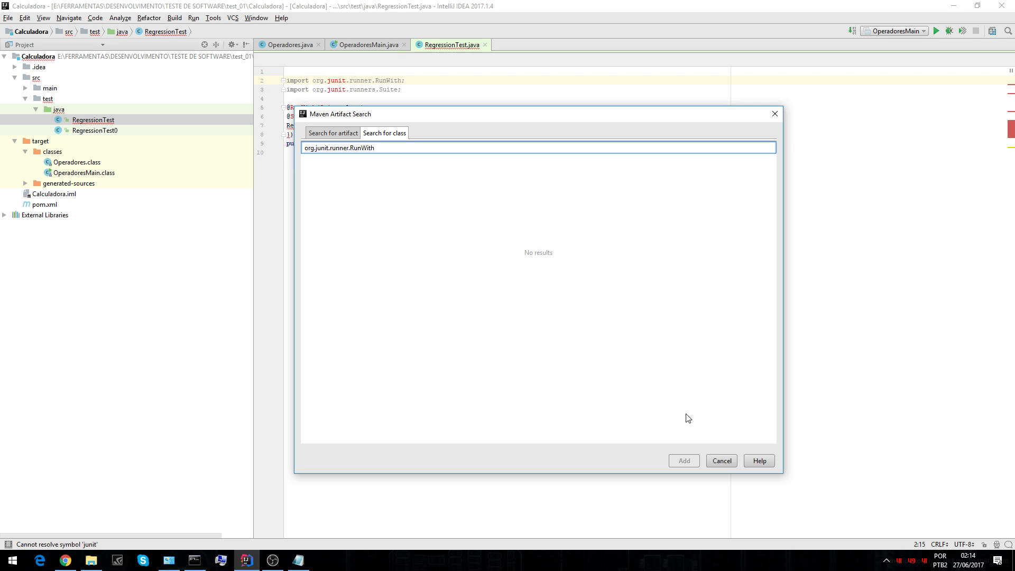
pyautogui.click(721, 460)
# Add JUnit4 to the classpath using the quick fix for the org.junit.runners.Suite import in RegressionTest.java.
pyautogui.click(328, 90)
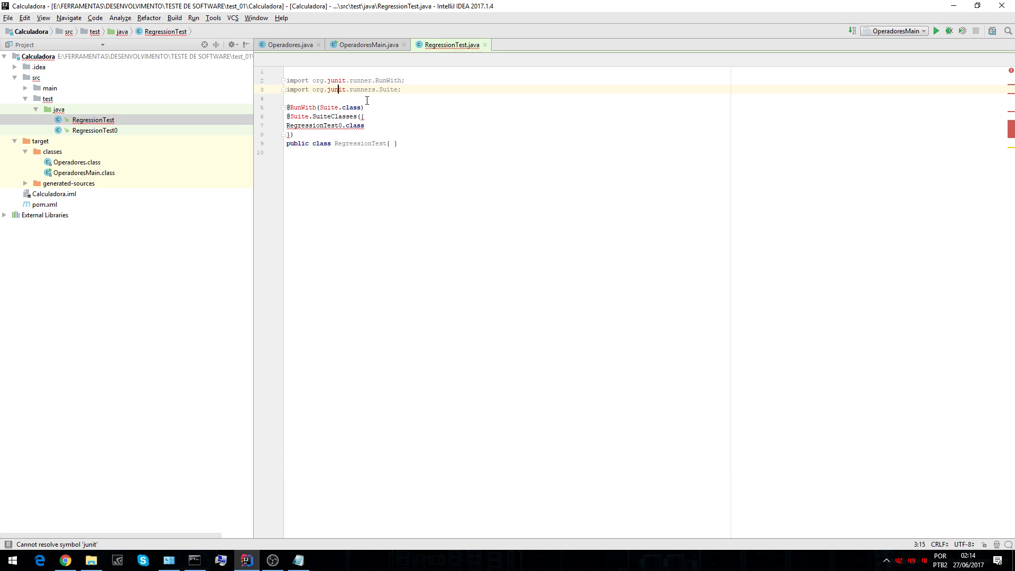
pyautogui.hotkey('alt', 'Return')
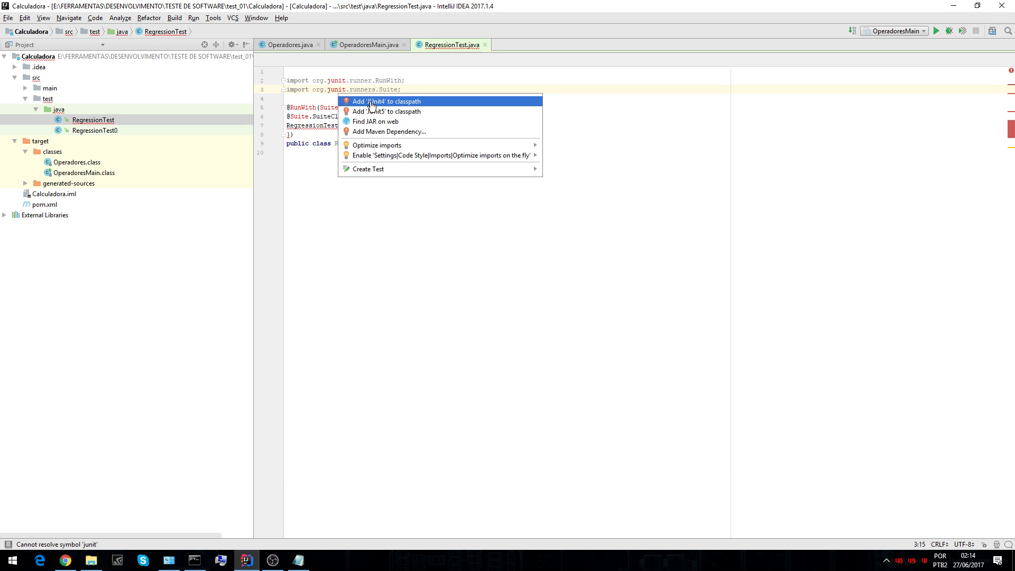
pyautogui.click(430, 102)
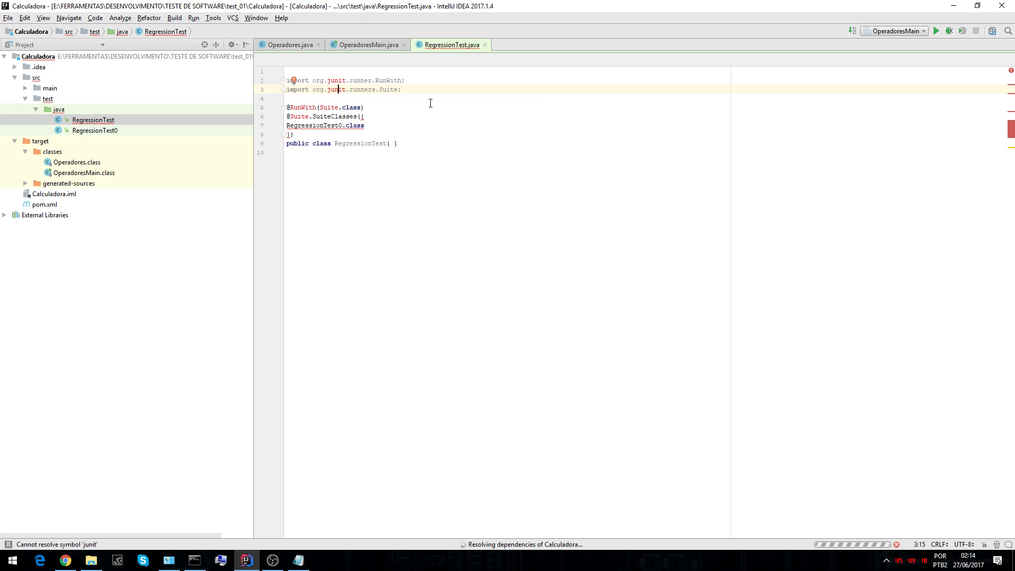
pyautogui.hotkey('alt', 'Return')
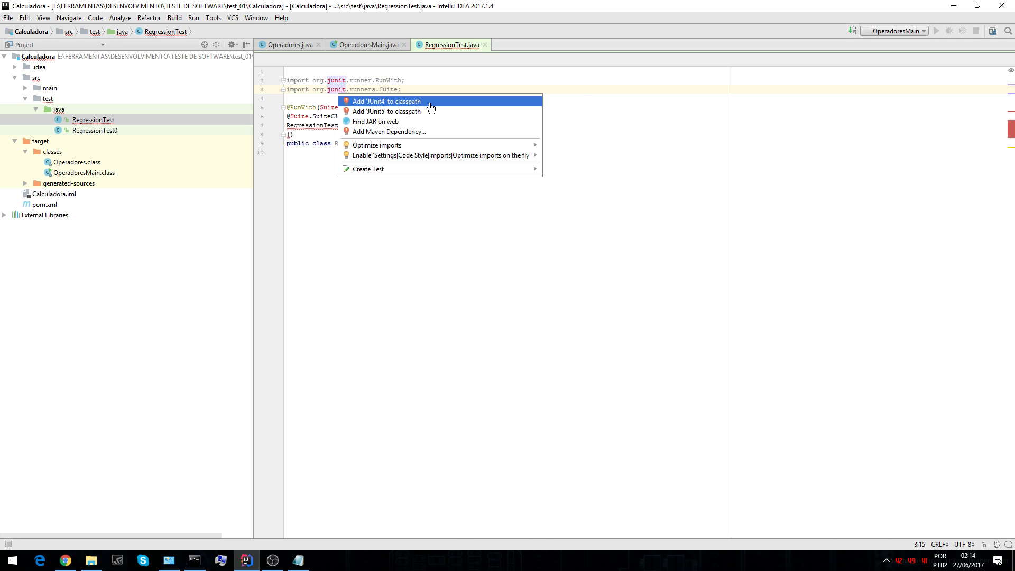
pyautogui.click(593, 112)
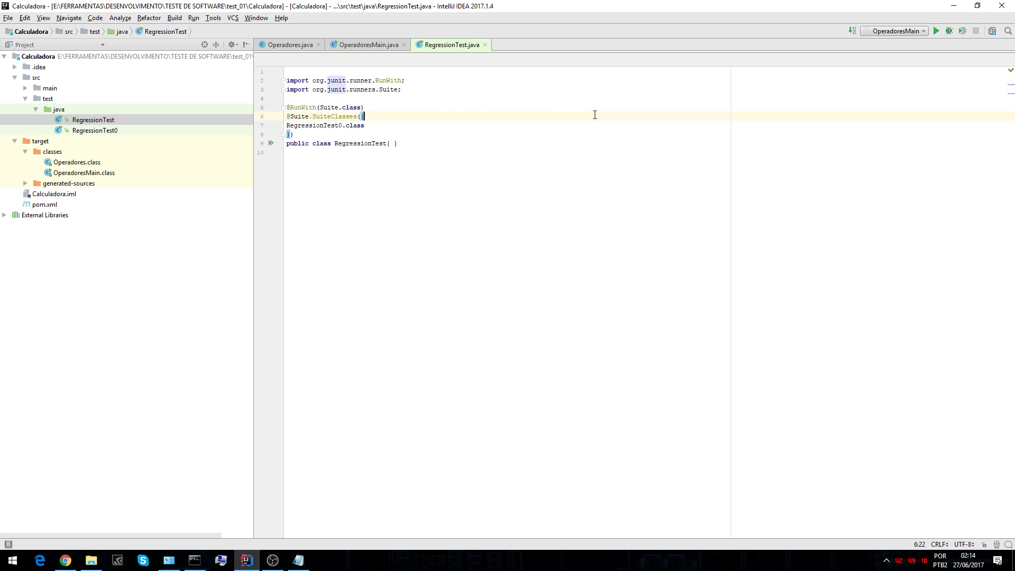
# Open RegressionTest0, review its generated test methods and assertions for Operadores, and close the file.
pyautogui.click(380, 126)
pyautogui.click(113, 130)
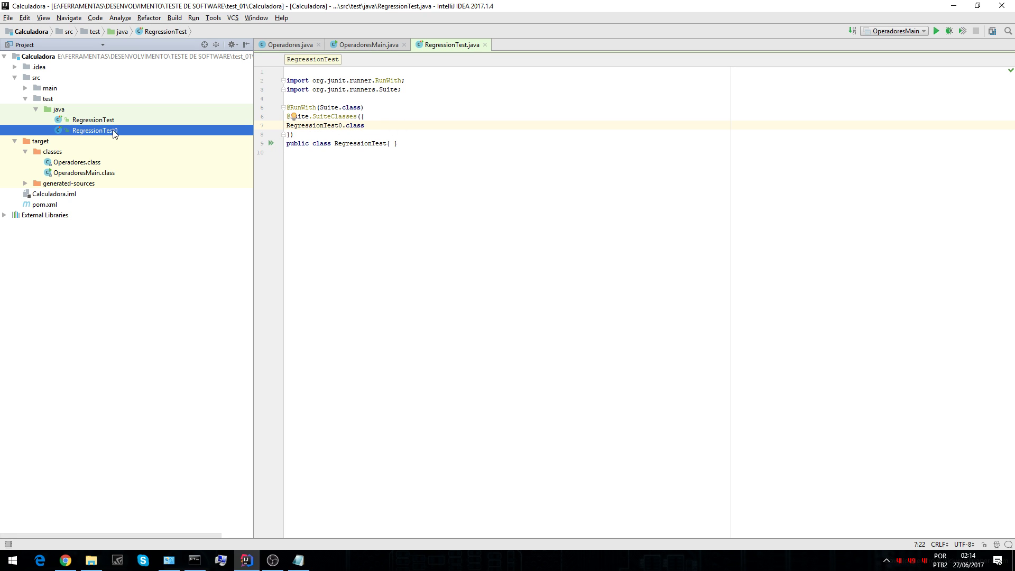
pyautogui.click(107, 120)
pyautogui.doubleClick(108, 130)
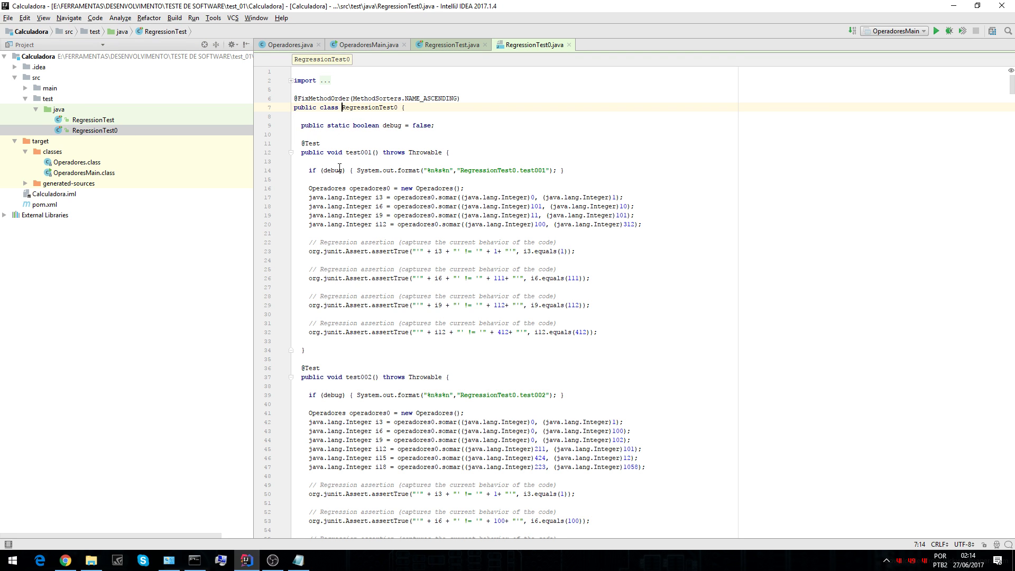
pyautogui.scroll(-20, 370, 185)
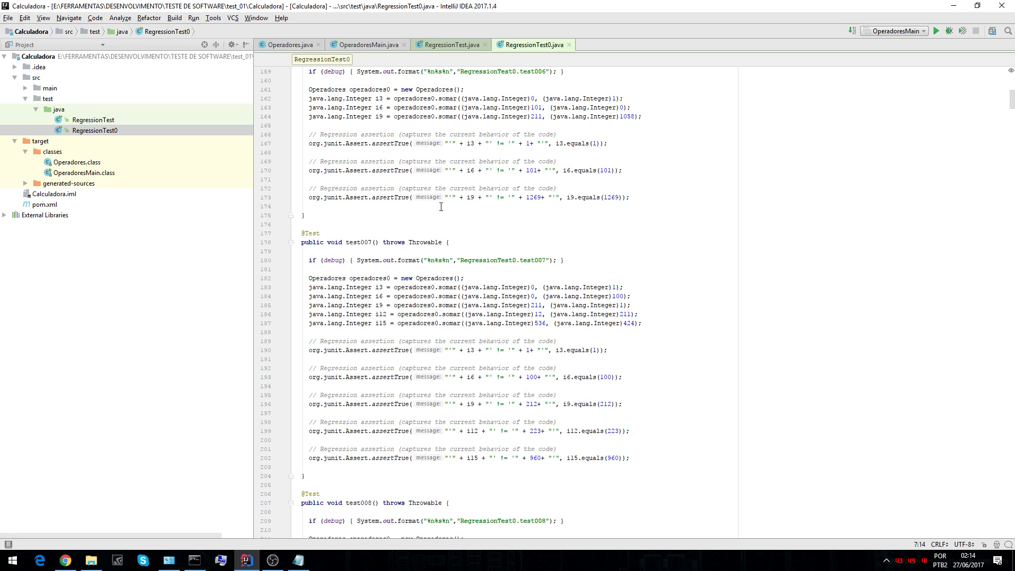
pyautogui.click(569, 44)
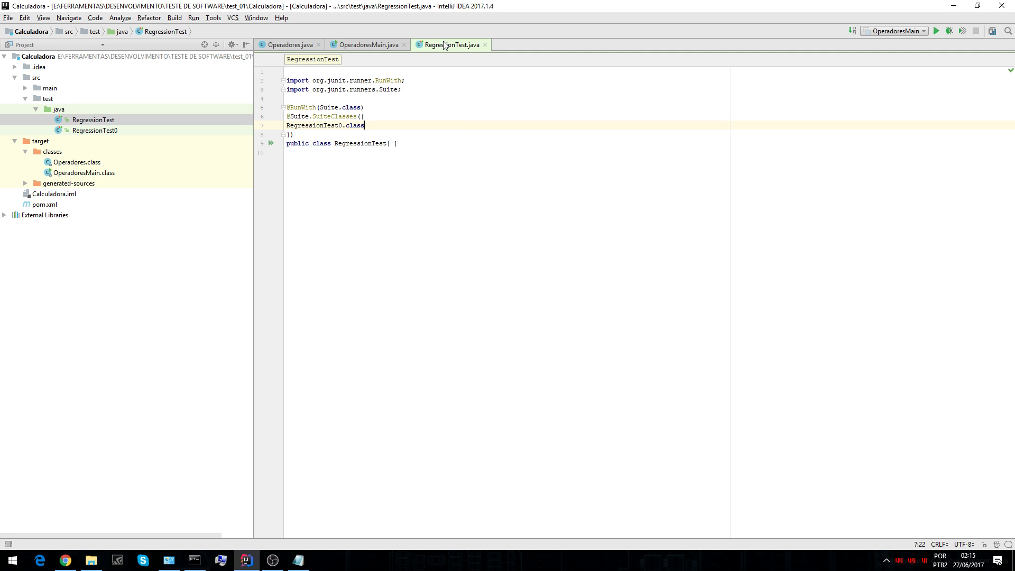
# Run the RegressionTest suite from the project's test sources.
pyautogui.hotkey('alt', '1')
pyautogui.hotkey('ctrl', 'shift', 'F10')
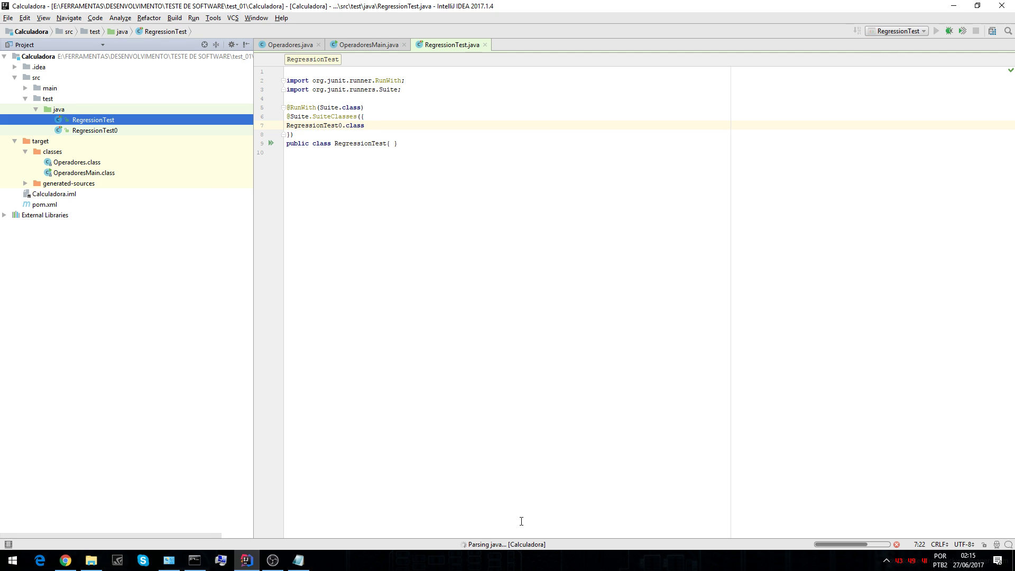
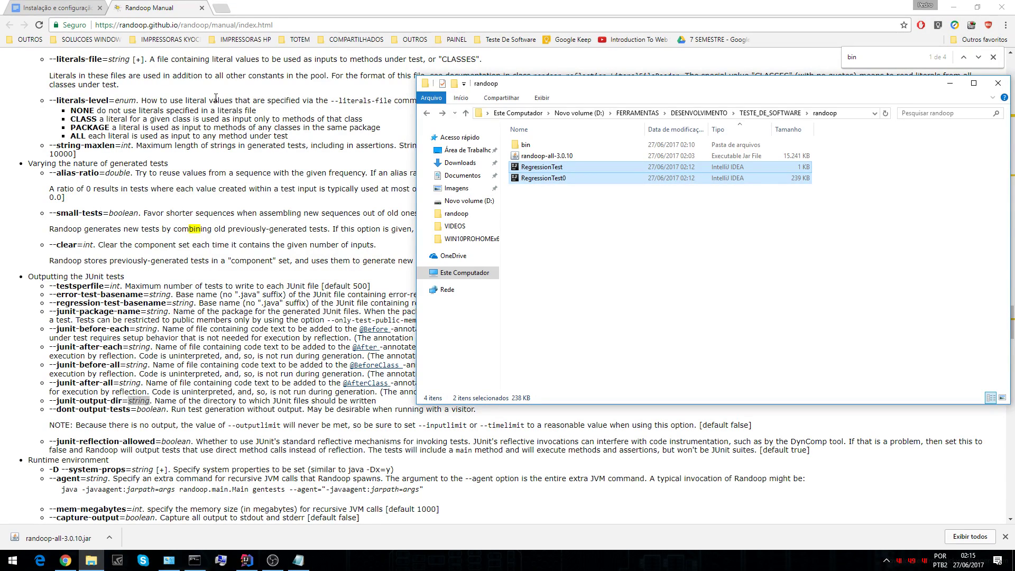
# Inspect the contents of the mujava and emma folders inside TESTE_DE_SOFTWARE and return to the parent folder.
pyautogui.moveTo(569, 86); pyautogui.dragTo(398, 94)
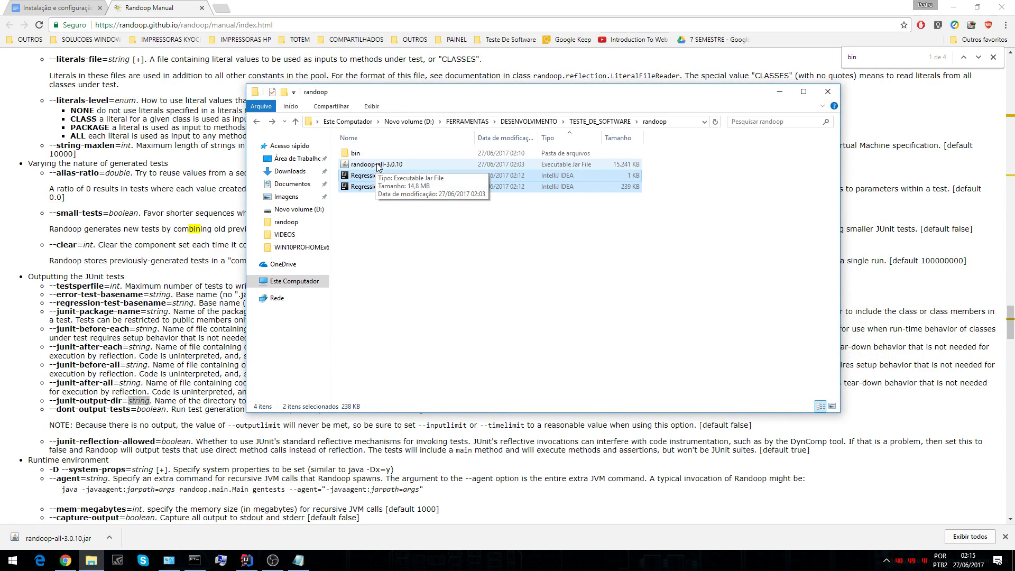
pyautogui.click(257, 121)
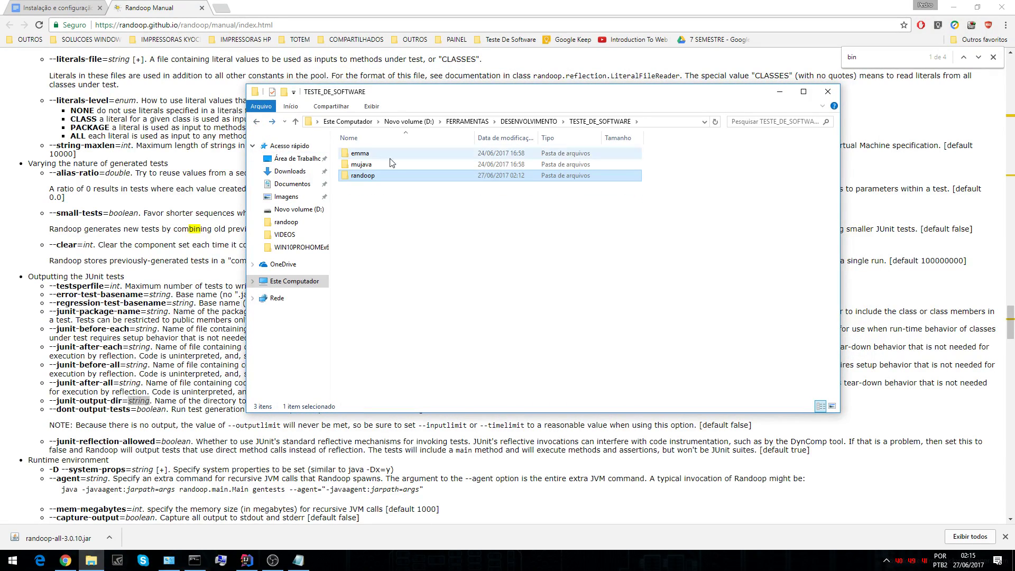
pyautogui.click(376, 166)
pyautogui.doubleClick(365, 167)
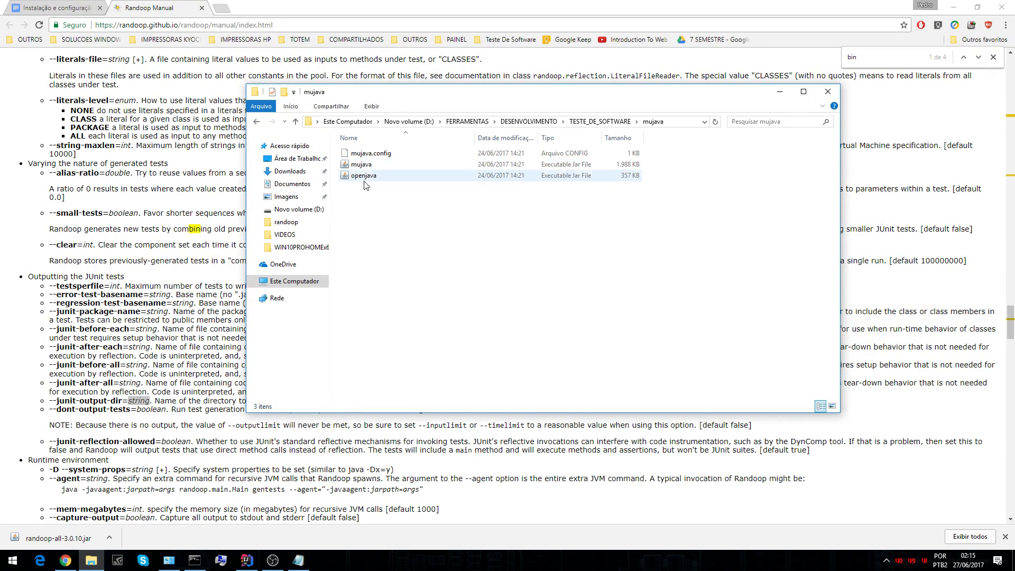
pyautogui.click(256, 122)
pyautogui.doubleClick(360, 154)
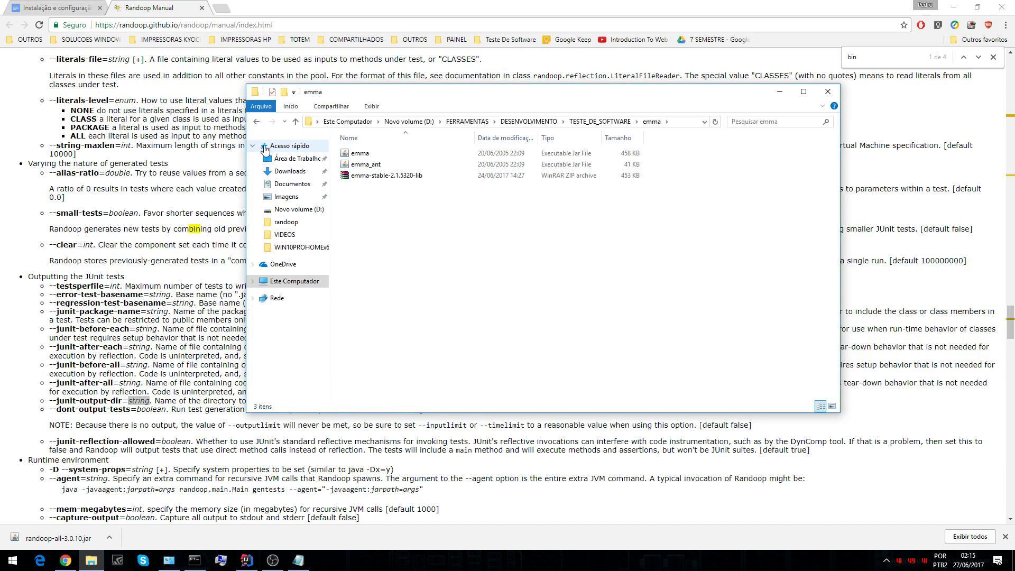
pyautogui.click(258, 122)
pyautogui.click(370, 167)
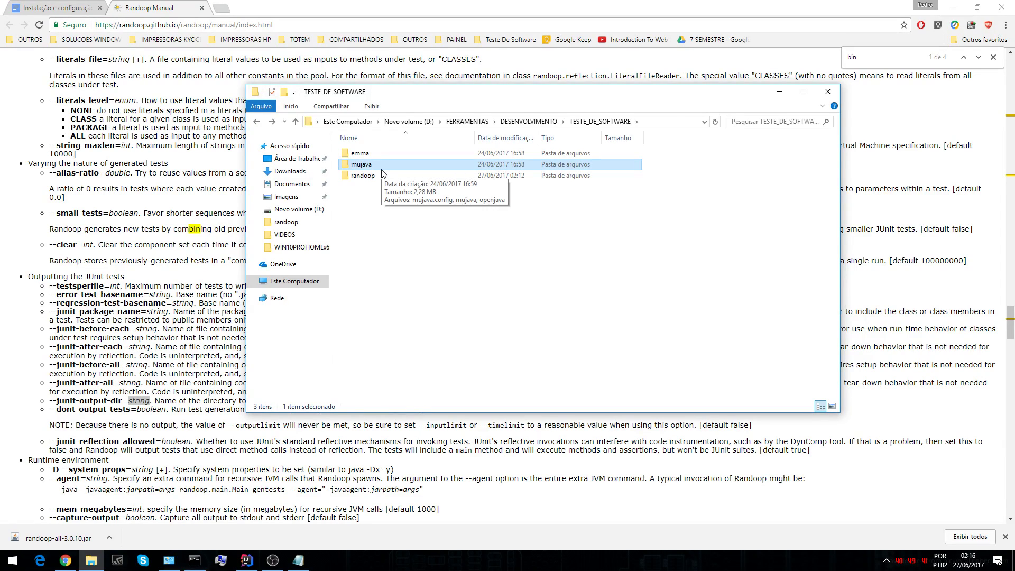
pyautogui.click(368, 176)
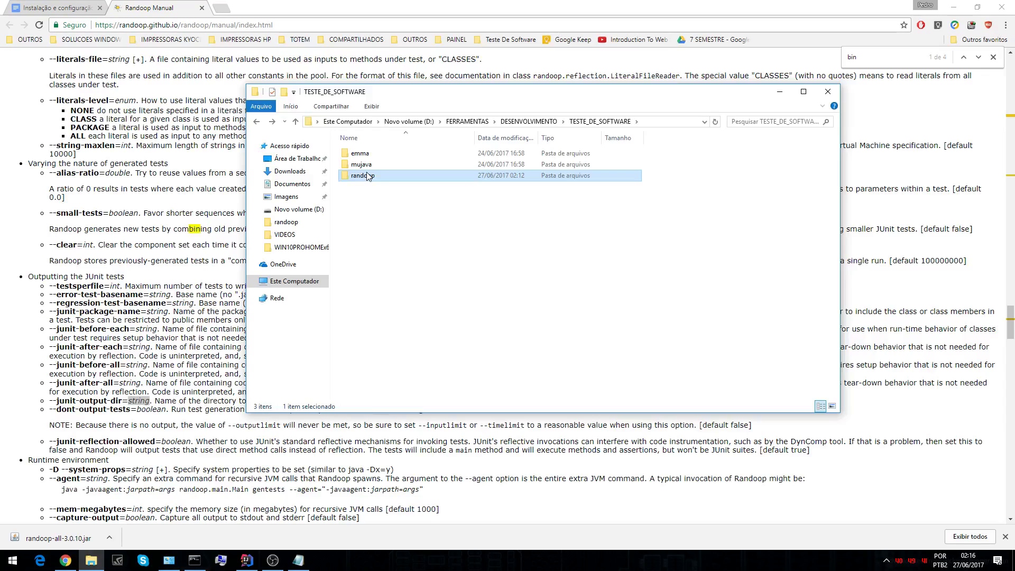
pyautogui.press('Up')
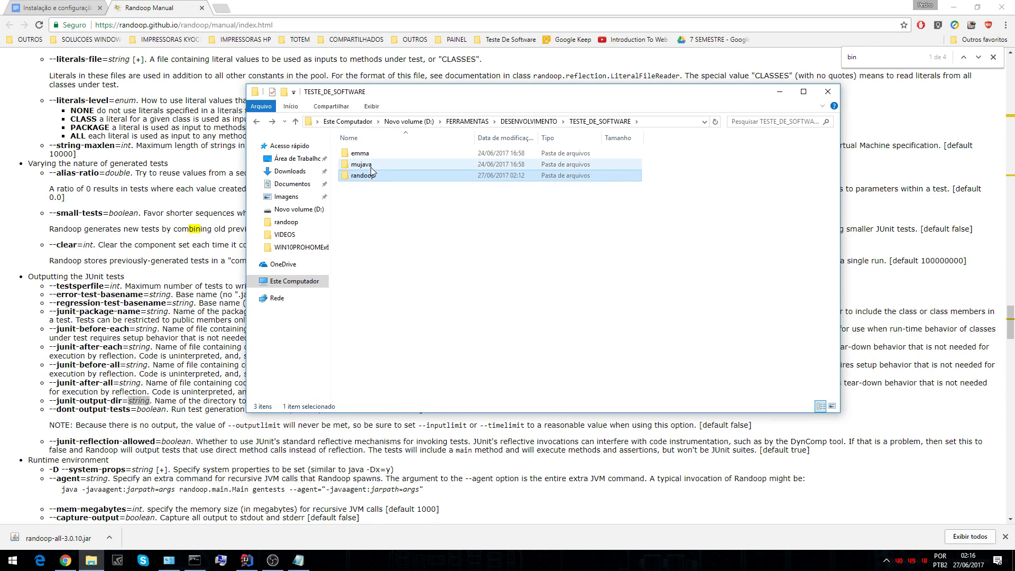
pyautogui.click(379, 180)
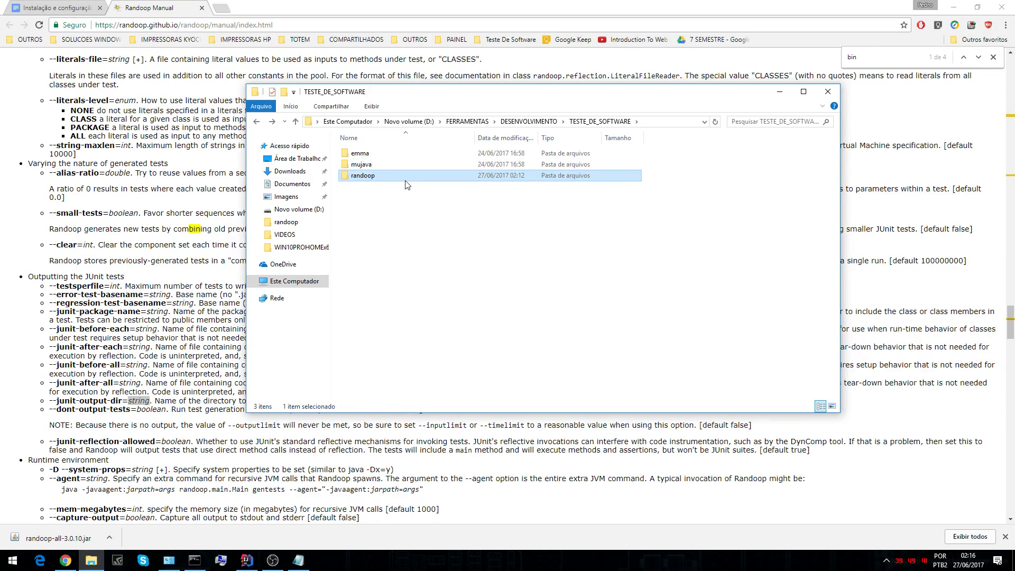